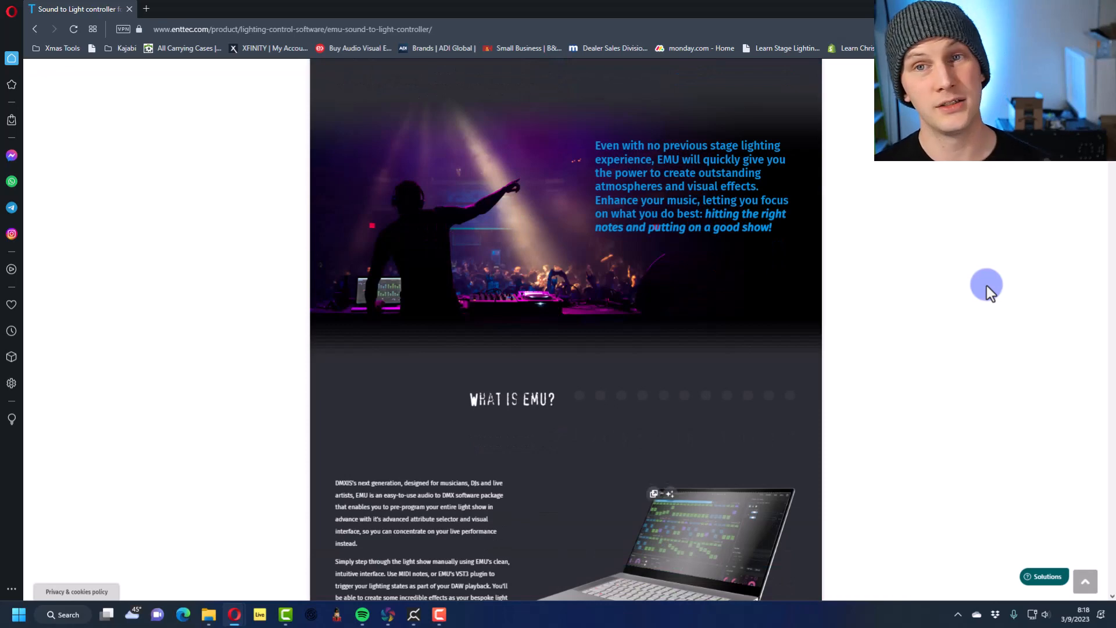
Examine the EMU product page's billing periods, feature comparison and bonus Premium licence offers, and close the page
scroll(986, 285, up, 10)
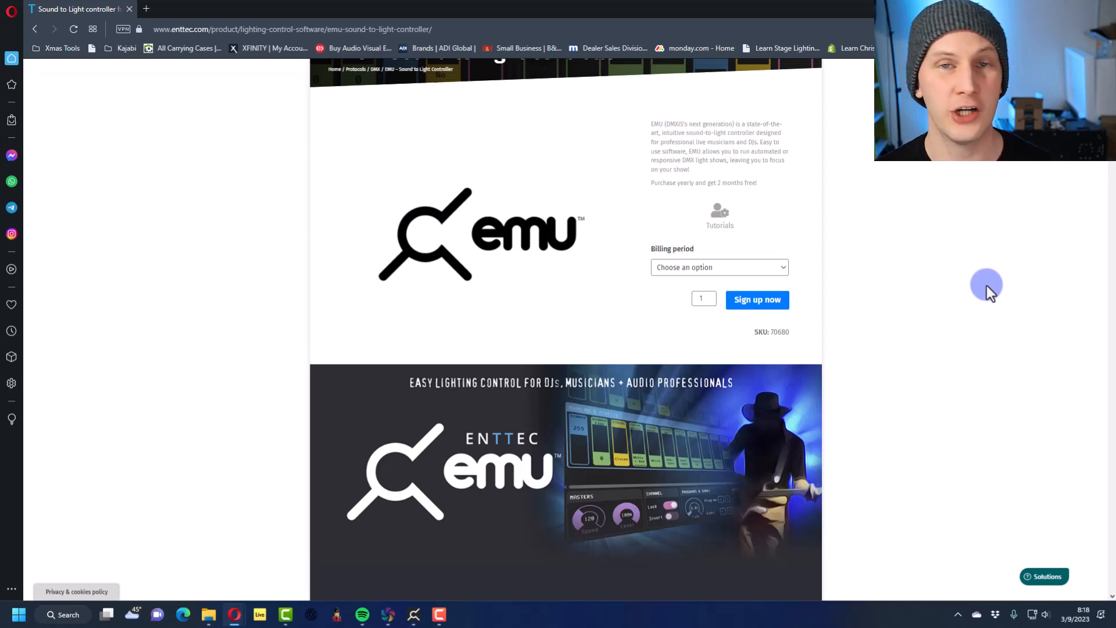
click(728, 272)
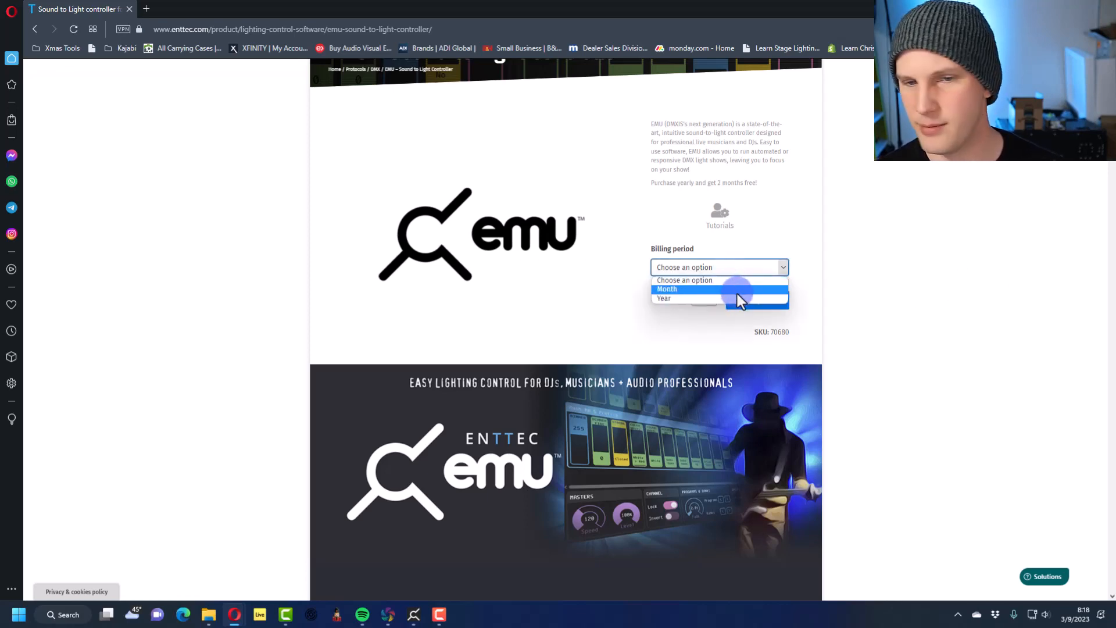
click(854, 216)
scroll(854, 217, down, 2)
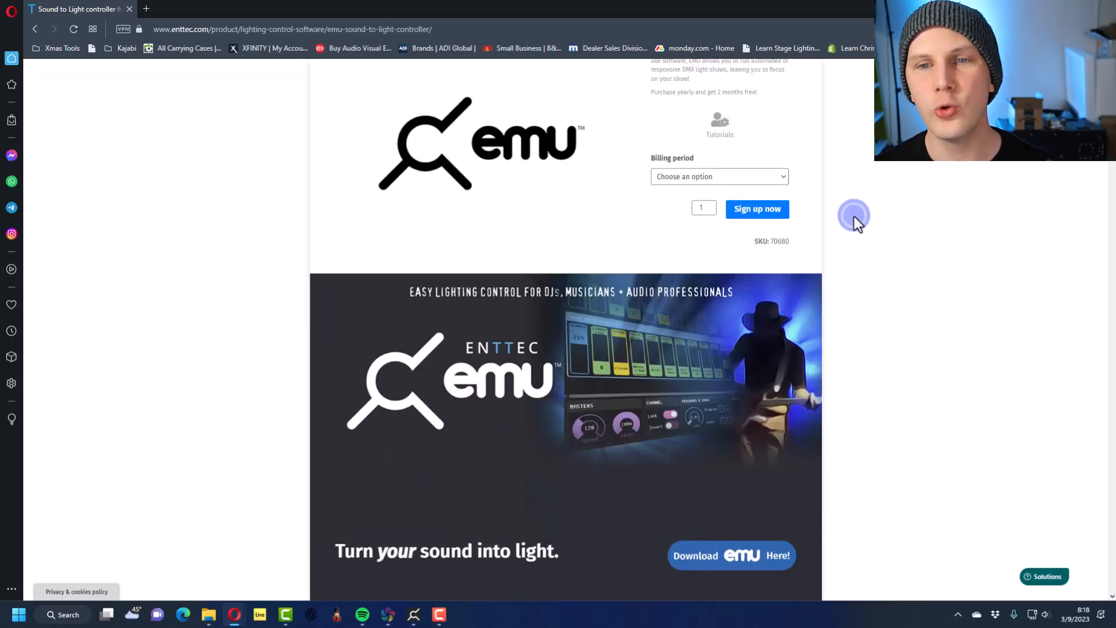
scroll(853, 216, down, 20)
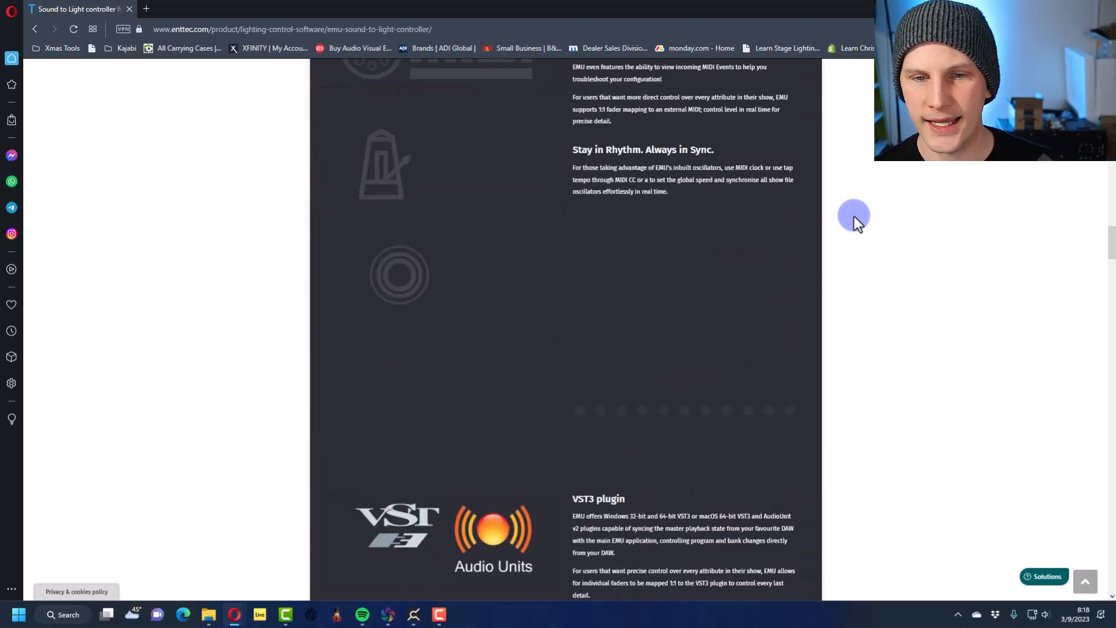
scroll(853, 217, down, 20)
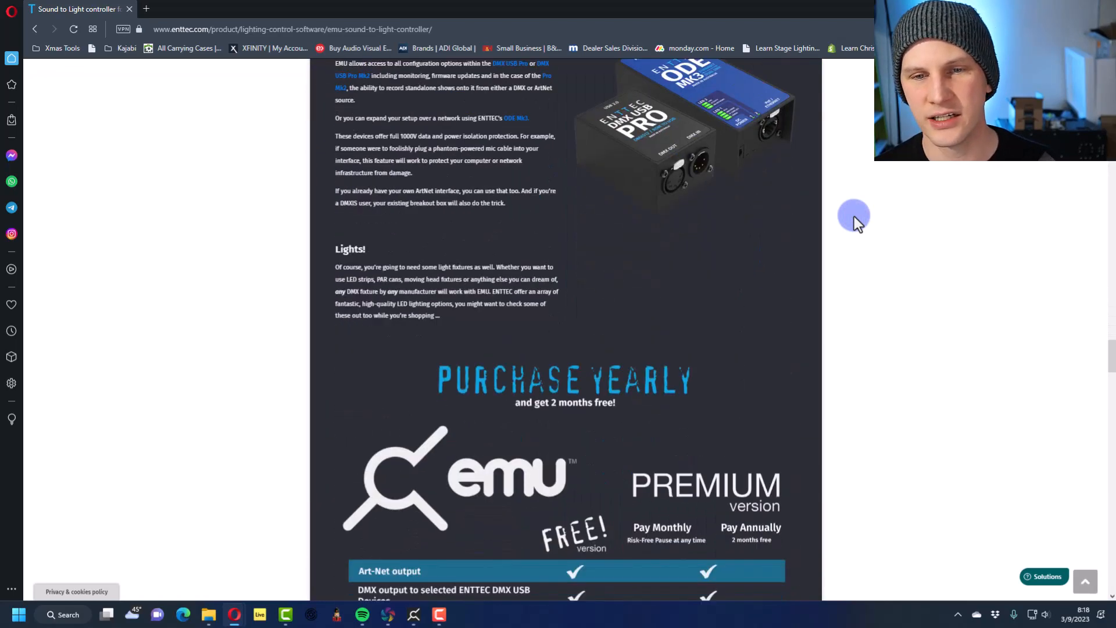
scroll(854, 216, down, 20)
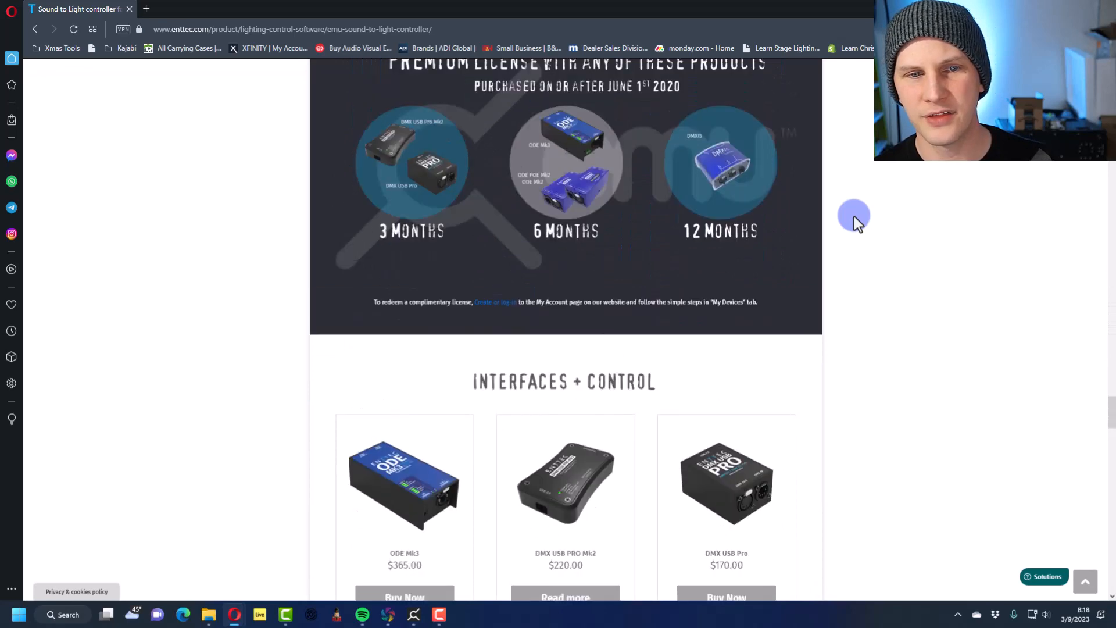
scroll(854, 217, up, 1)
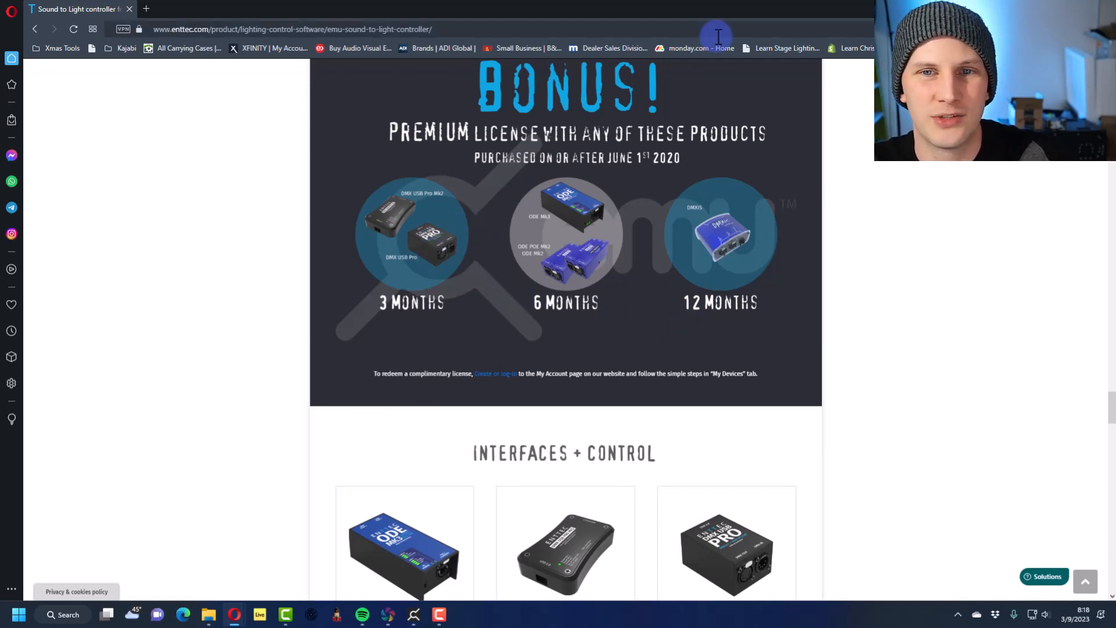
click(128, 9)
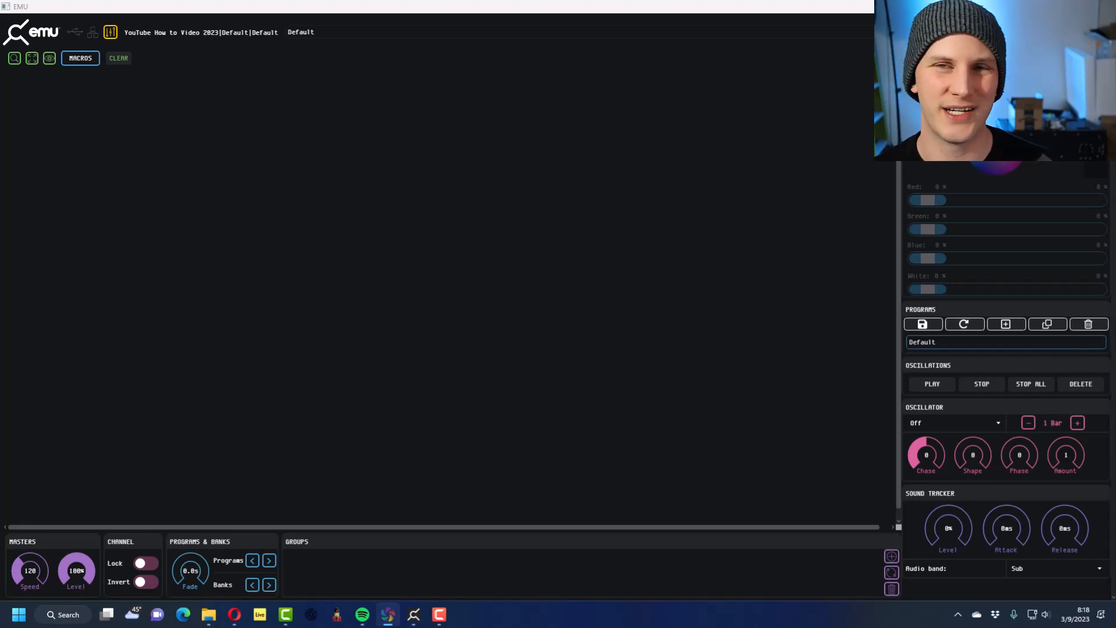
Find the manufacturer with "gamma", select its Borealis RC fixture in 14Ch mode, and review the strobe fader mappings
click(761, 448)
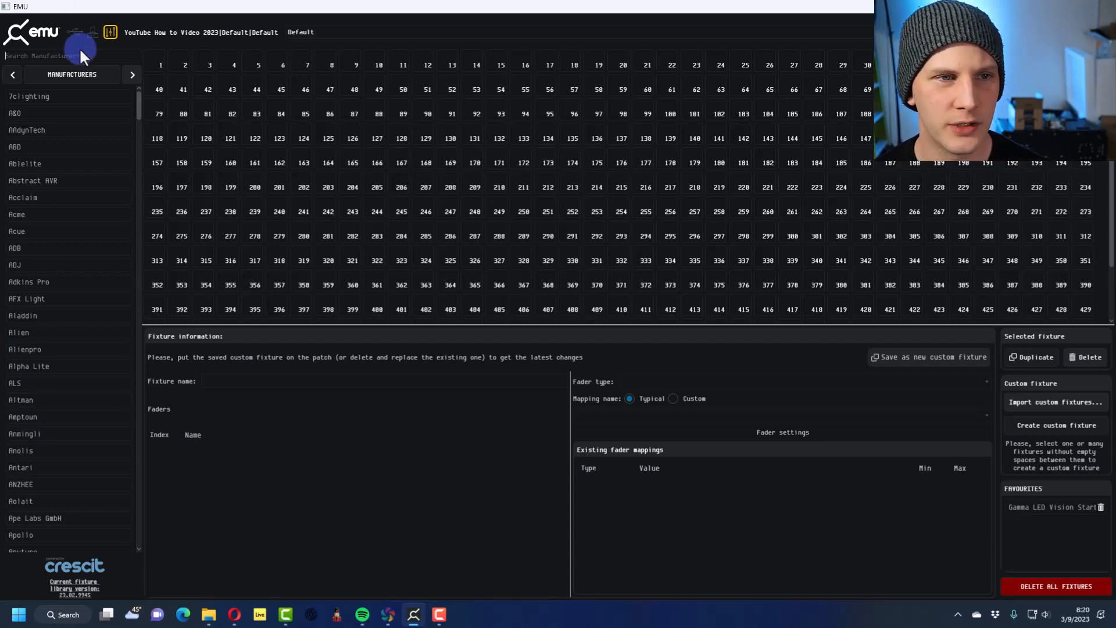
click(61, 56)
text(gamma)
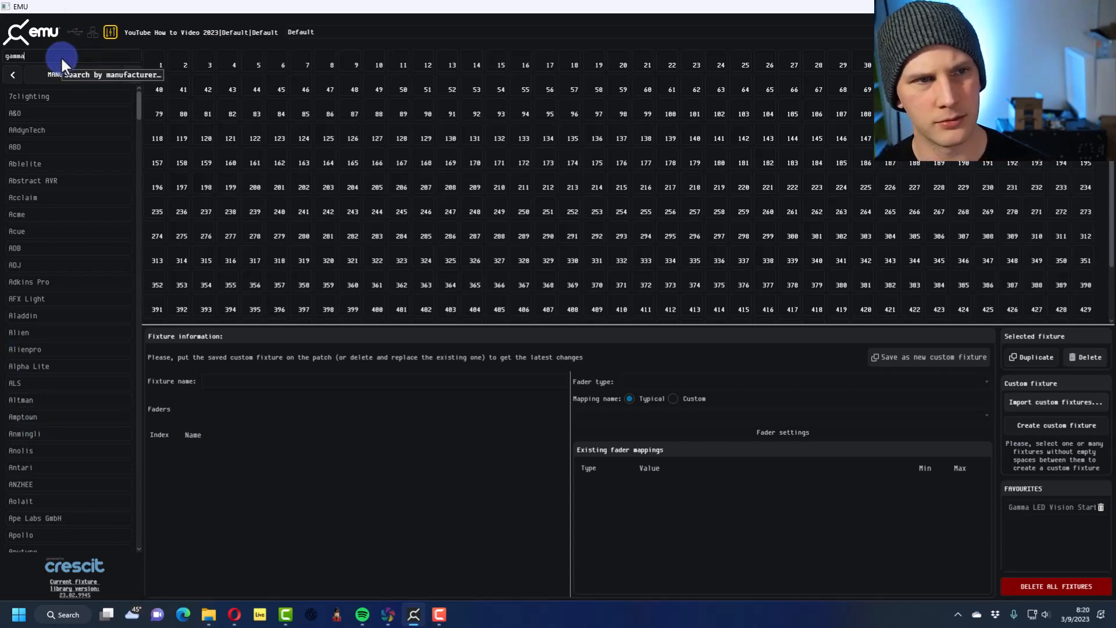
click(77, 96)
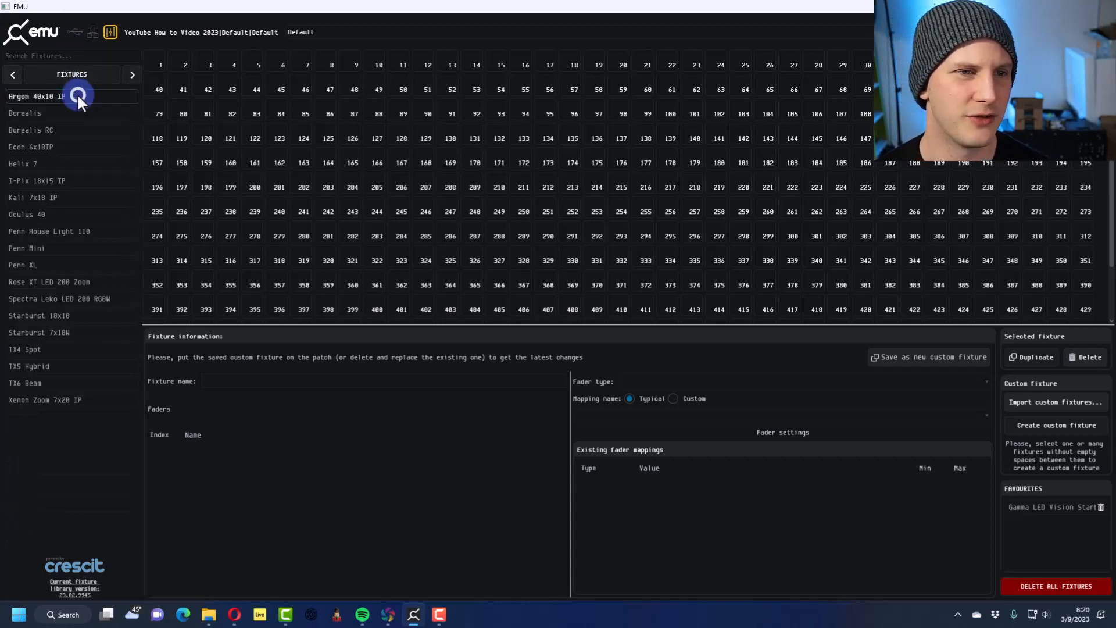
click(61, 125)
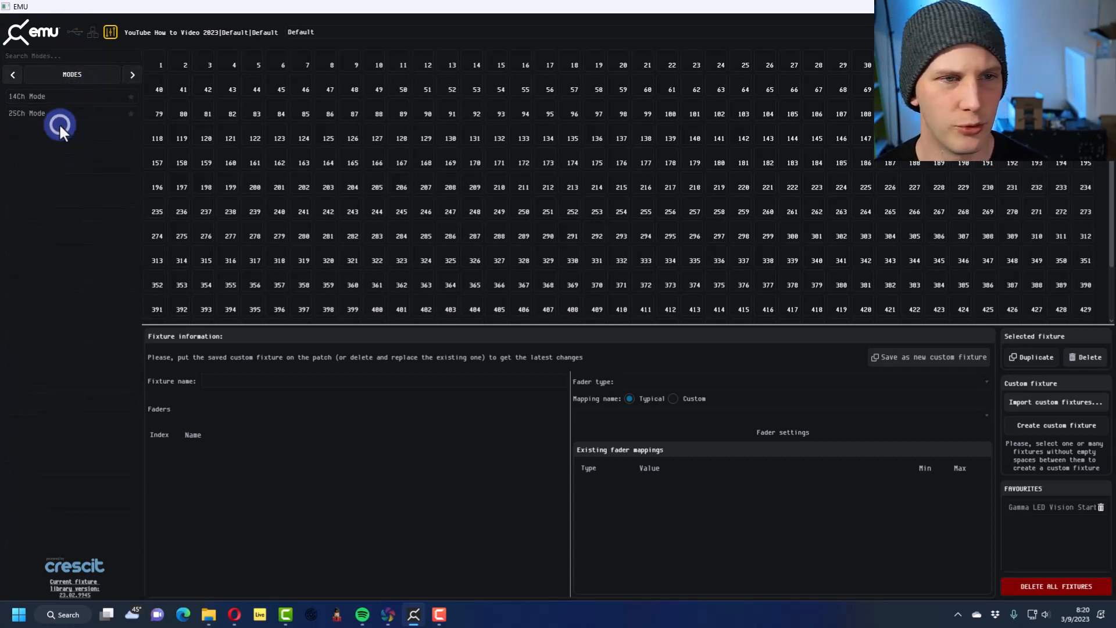
click(119, 94)
click(624, 399)
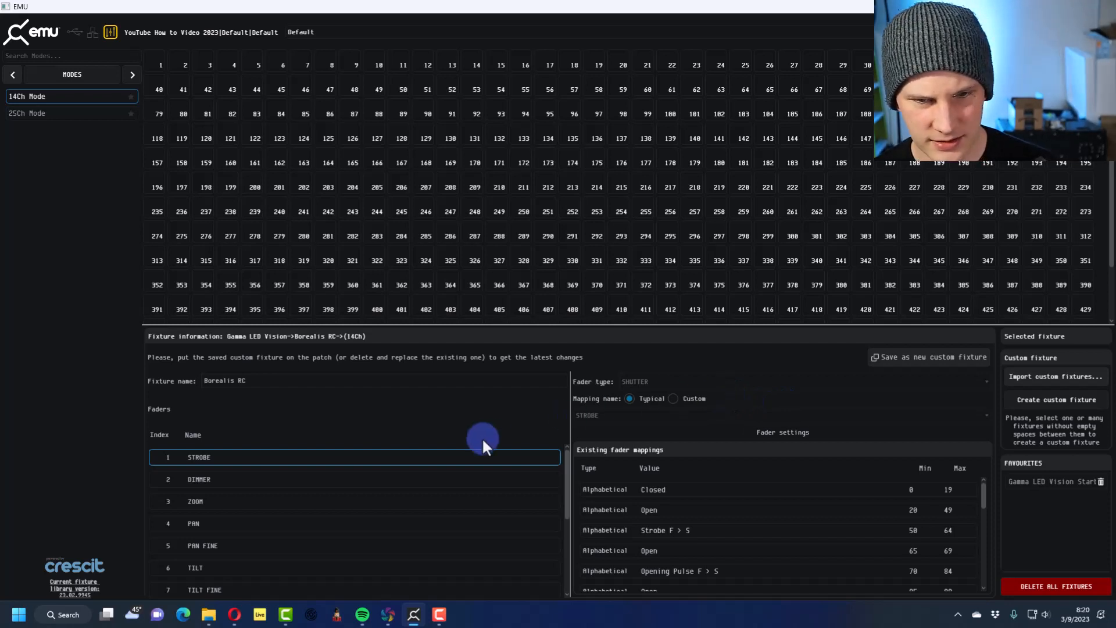
scroll(705, 476, down, 5)
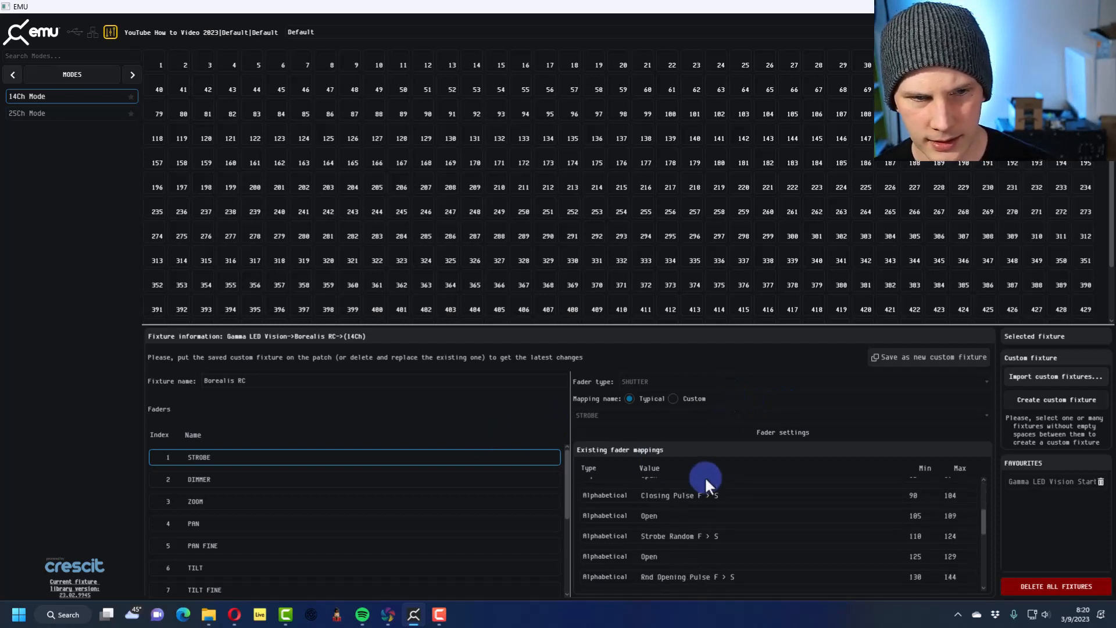
scroll(705, 476, up, 5)
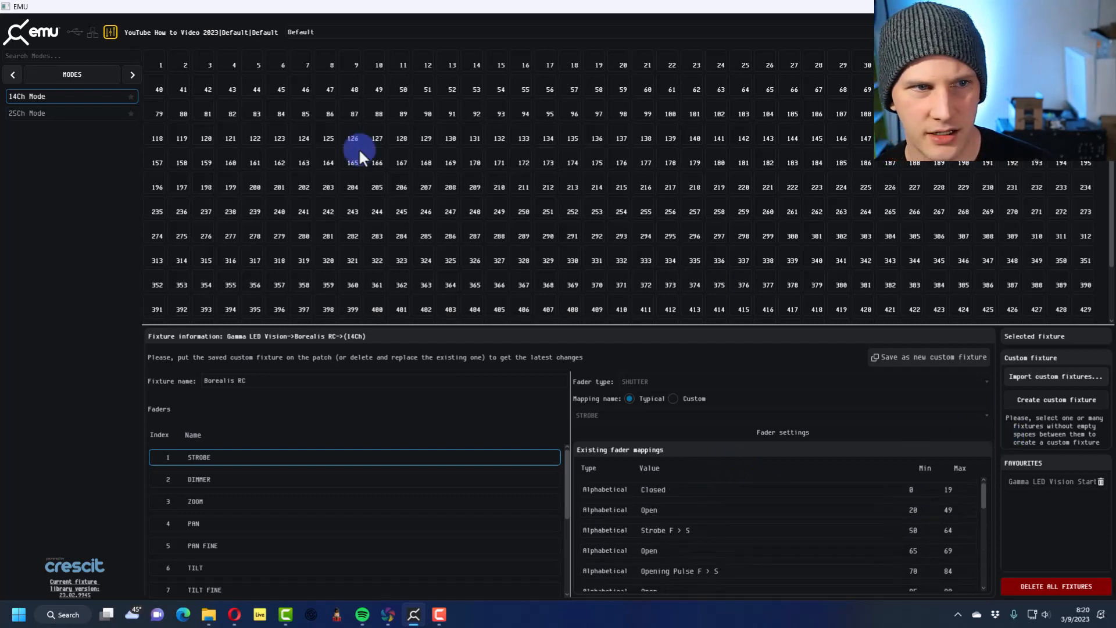
Patch nine Borealis RC fixtures in 14Ch mode back to back across addresses 1 to 126 and mark the mode as a favourite
drag(120, 91, 155, 62)
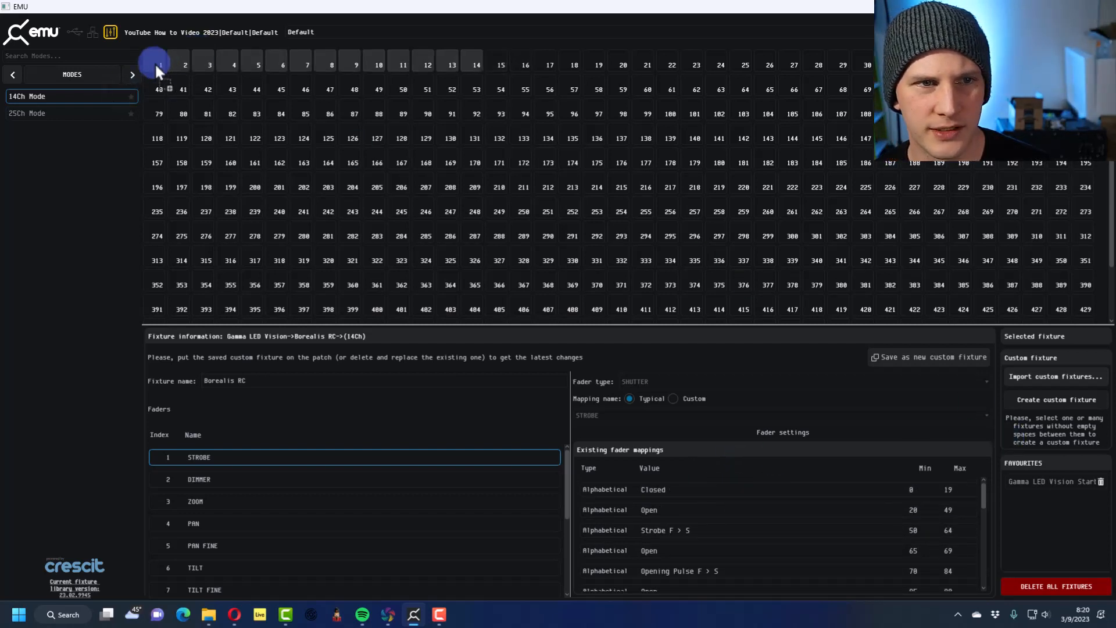
drag(118, 99, 496, 61)
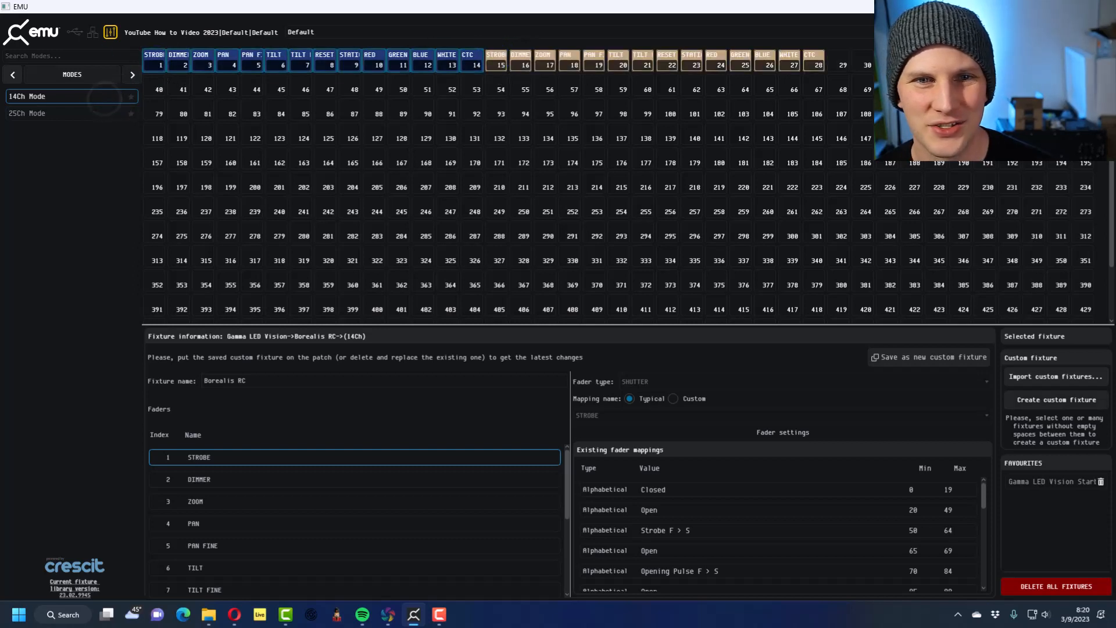
drag(32, 95, 839, 59)
drag(87, 97, 228, 81)
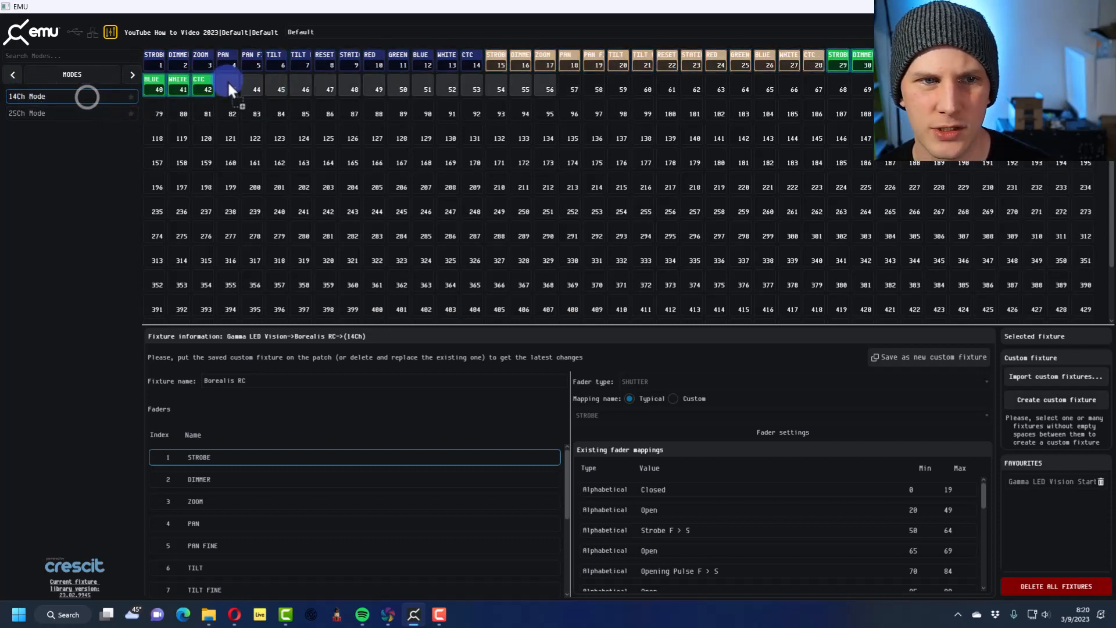
drag(107, 97, 570, 94)
drag(26, 95, 915, 87)
drag(53, 95, 294, 109)
drag(105, 96, 641, 120)
drag(20, 93, 984, 114)
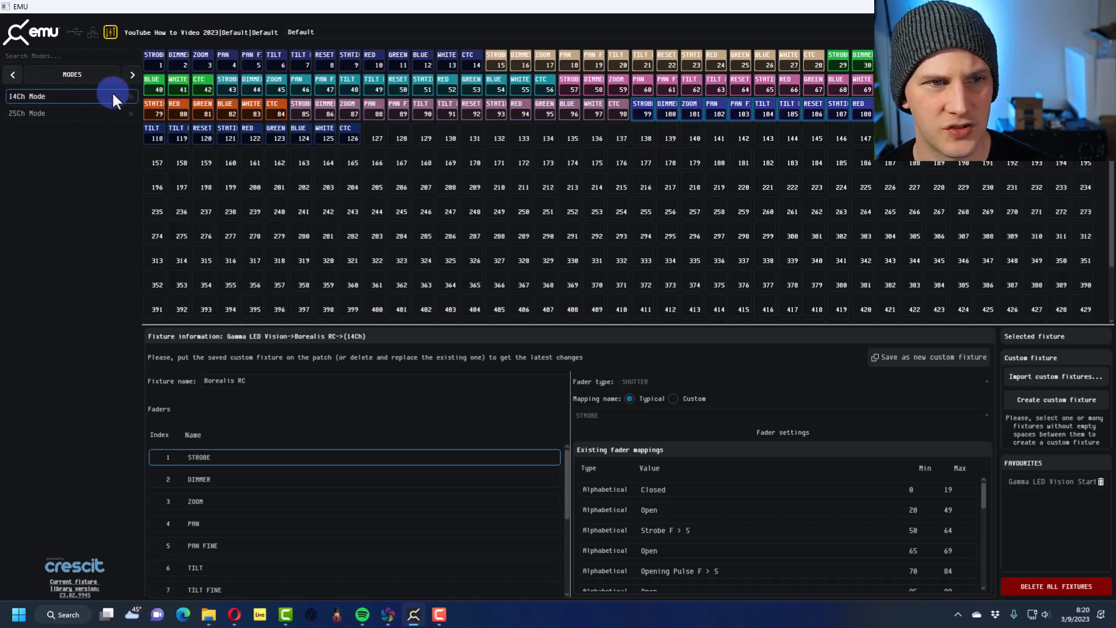
click(131, 96)
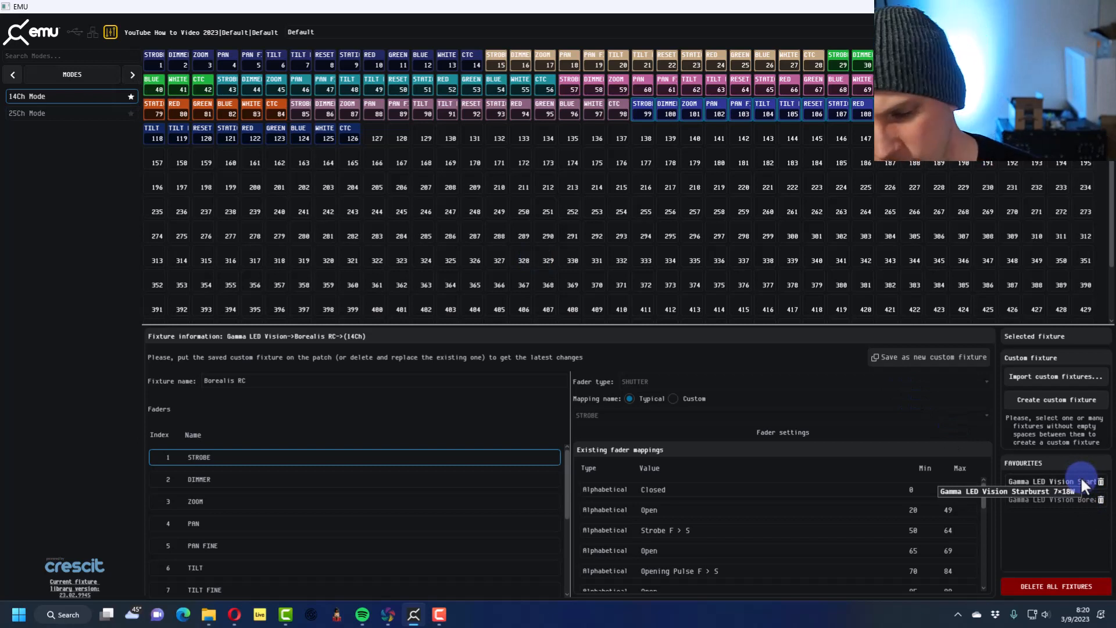
Select the Gamma LED Vision TX5 Hybrid in 18Ch mode and patch one at address 127
click(83, 54)
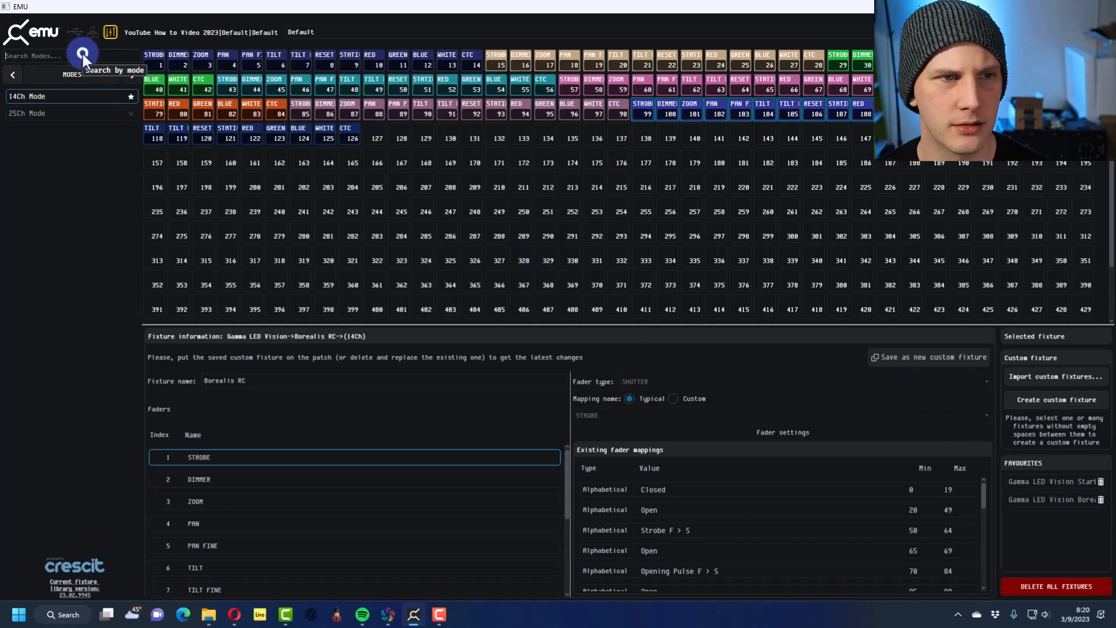
click(15, 72)
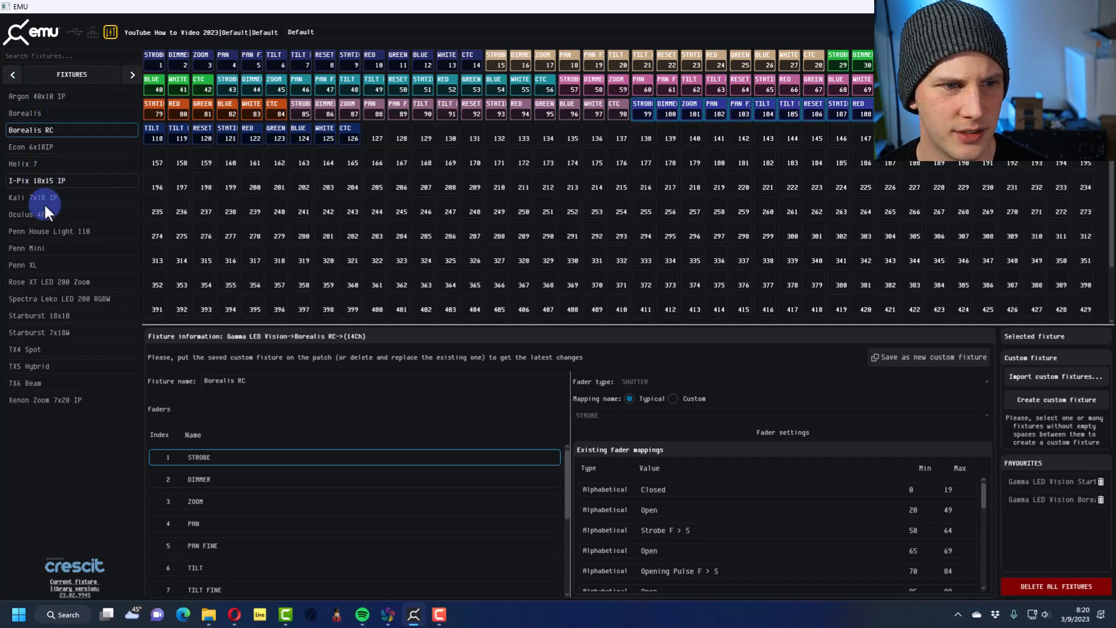
click(52, 365)
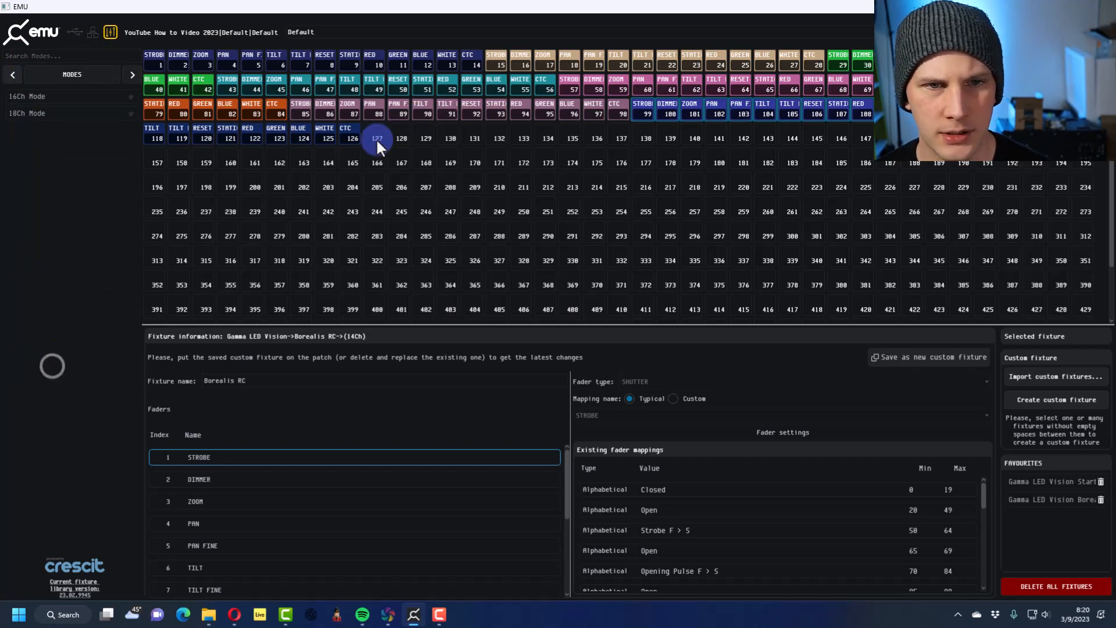
click(64, 95)
drag(58, 112, 380, 132)
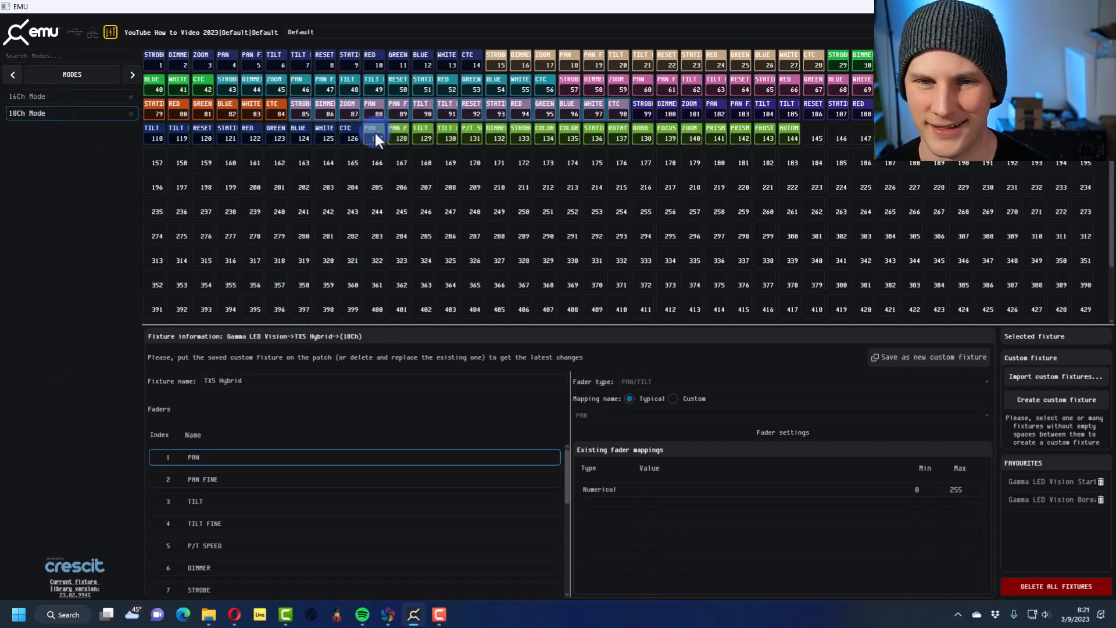
Patch five more TX5 Hybrid fixtures in 18Ch mode at addresses 145, 163, 181, 199 and 217
click(72, 110)
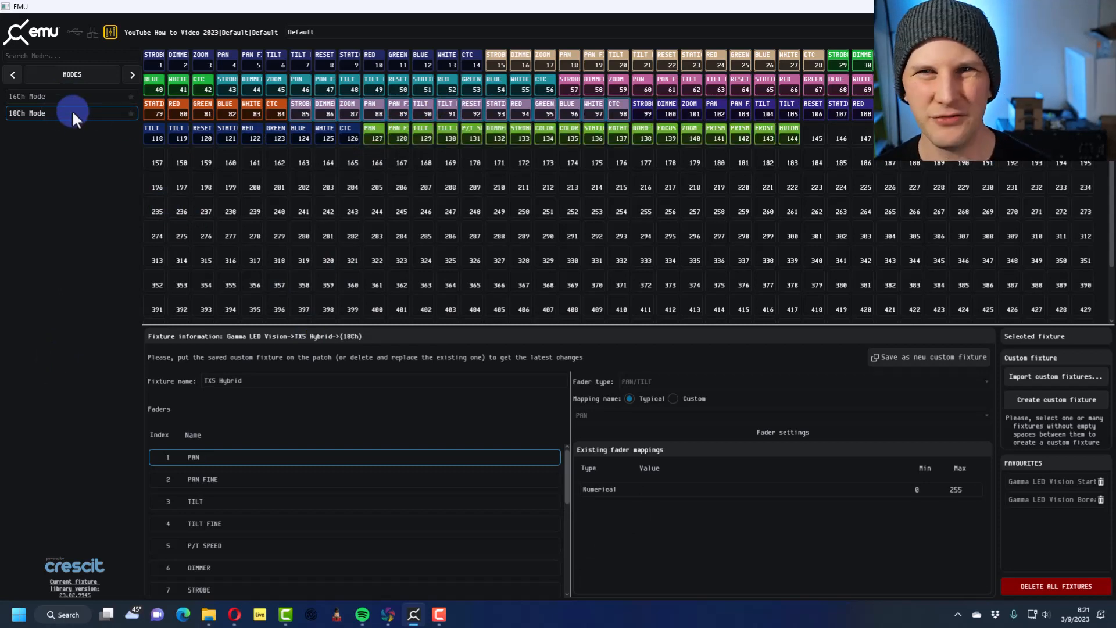
drag(71, 109, 814, 135)
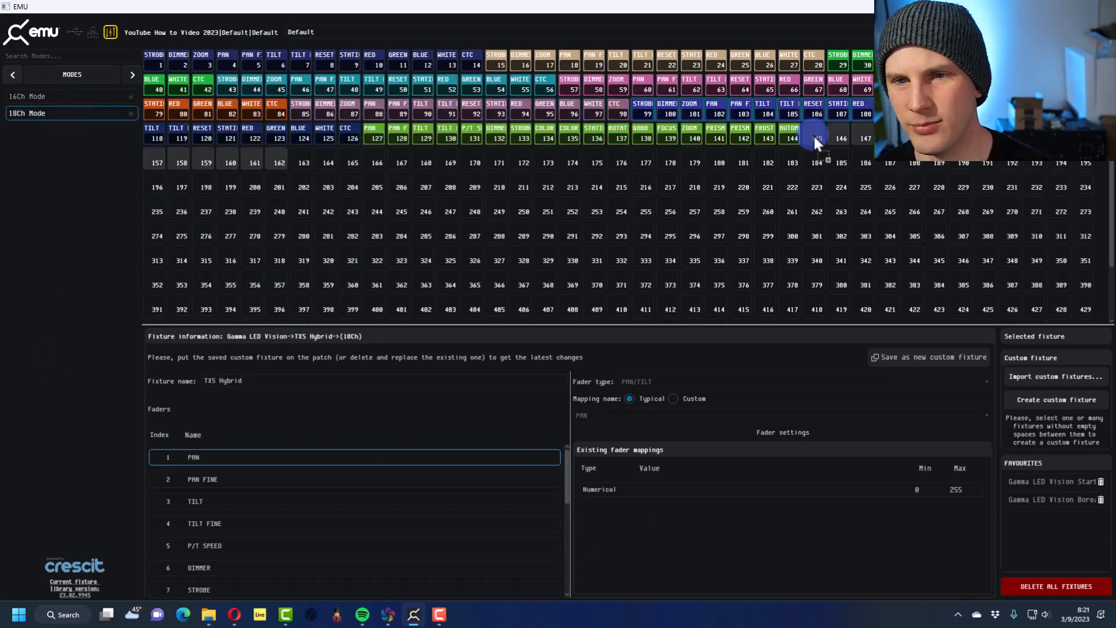
click(105, 138)
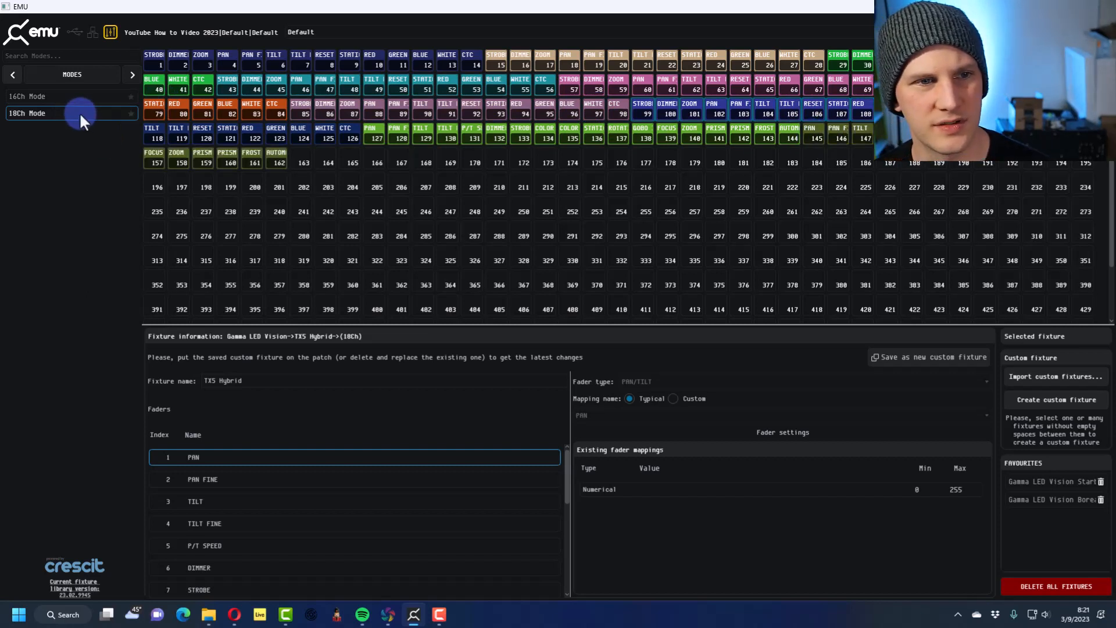
drag(79, 112, 308, 162)
click(40, 119)
drag(40, 119, 738, 160)
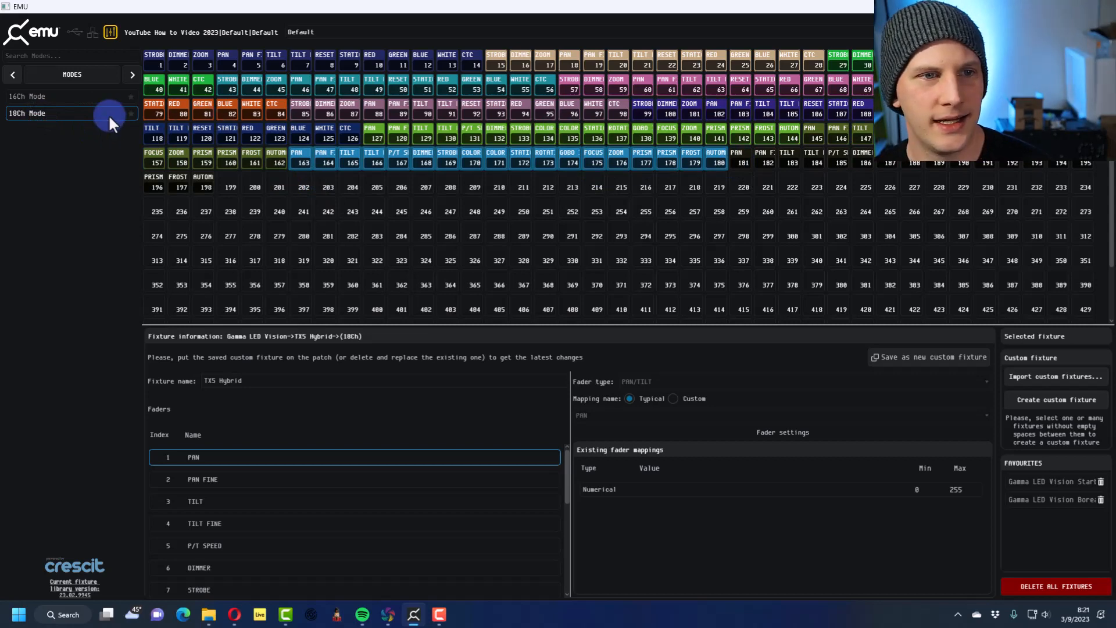
drag(109, 114, 229, 183)
click(140, 134)
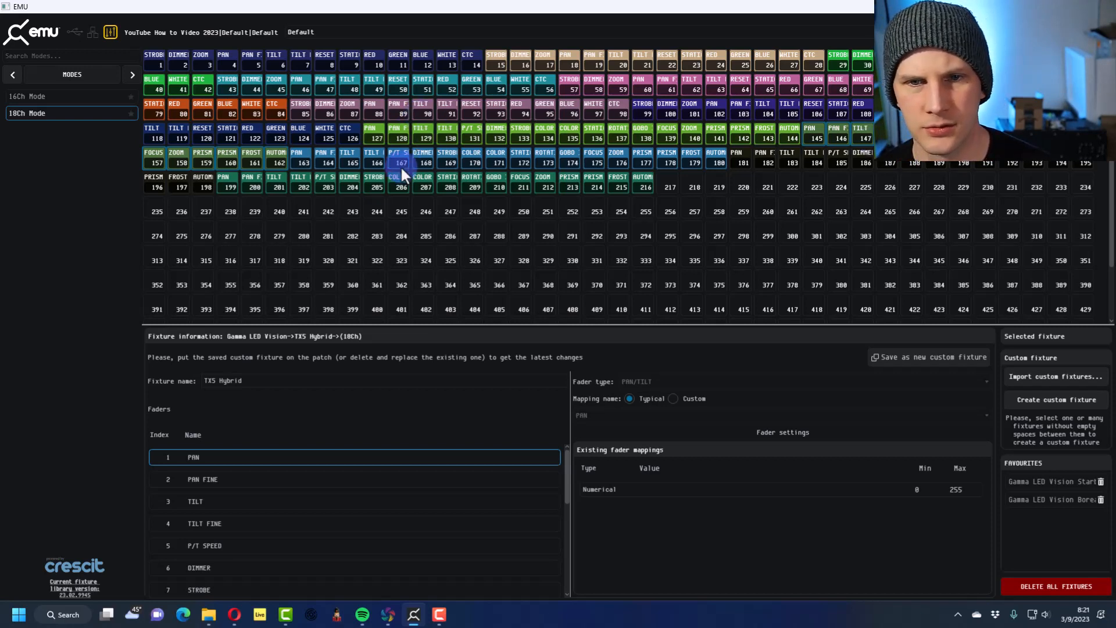
click(735, 150)
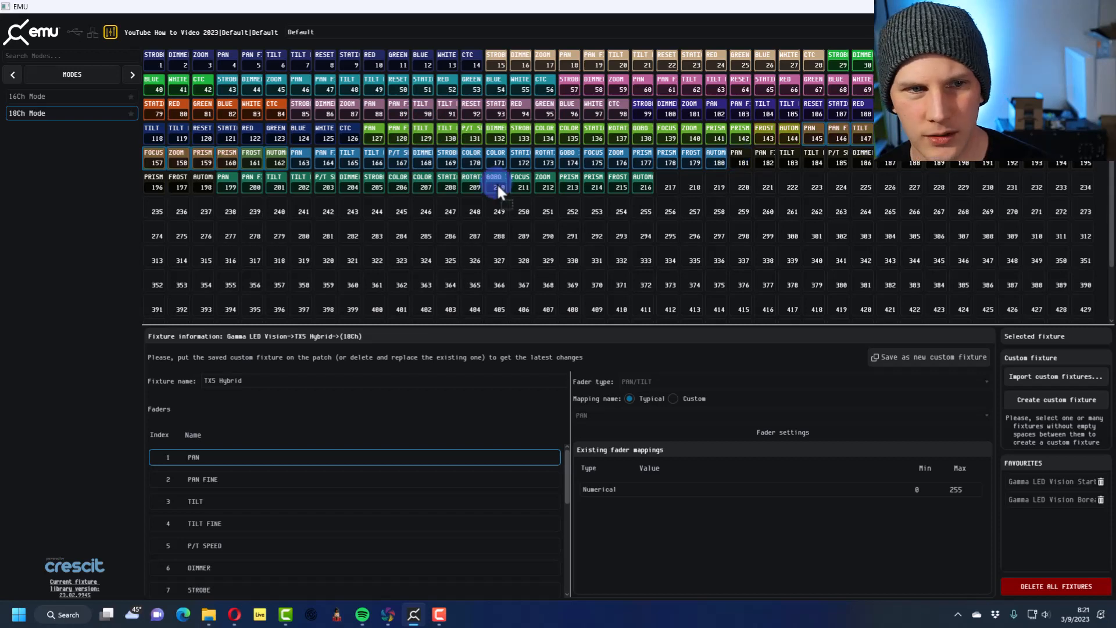
drag(23, 114, 675, 187)
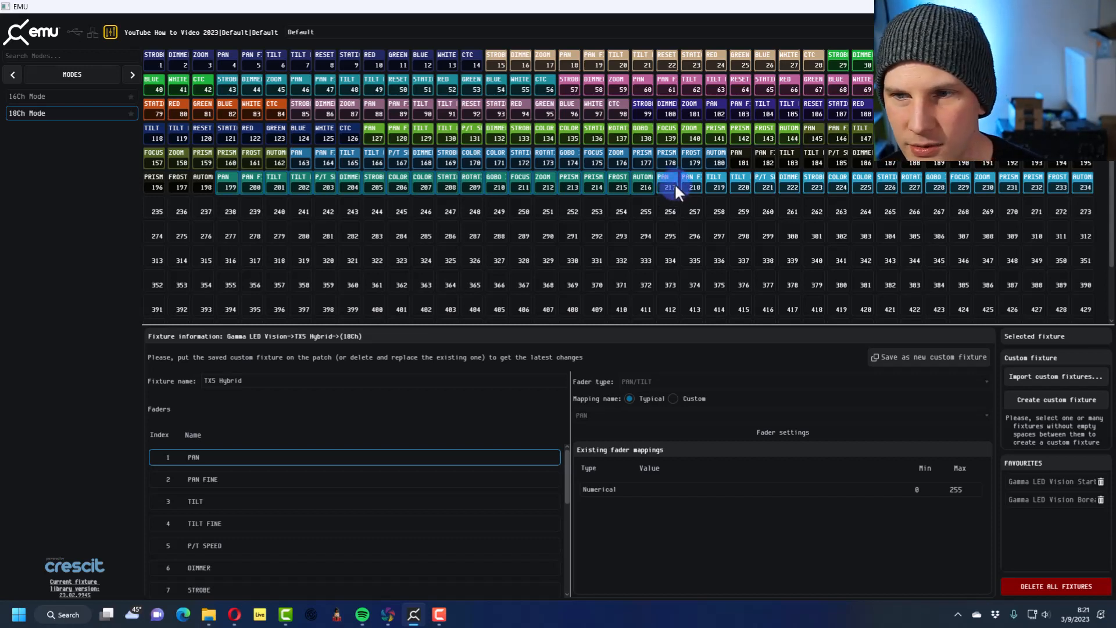
drag(18, 113, 81, 115)
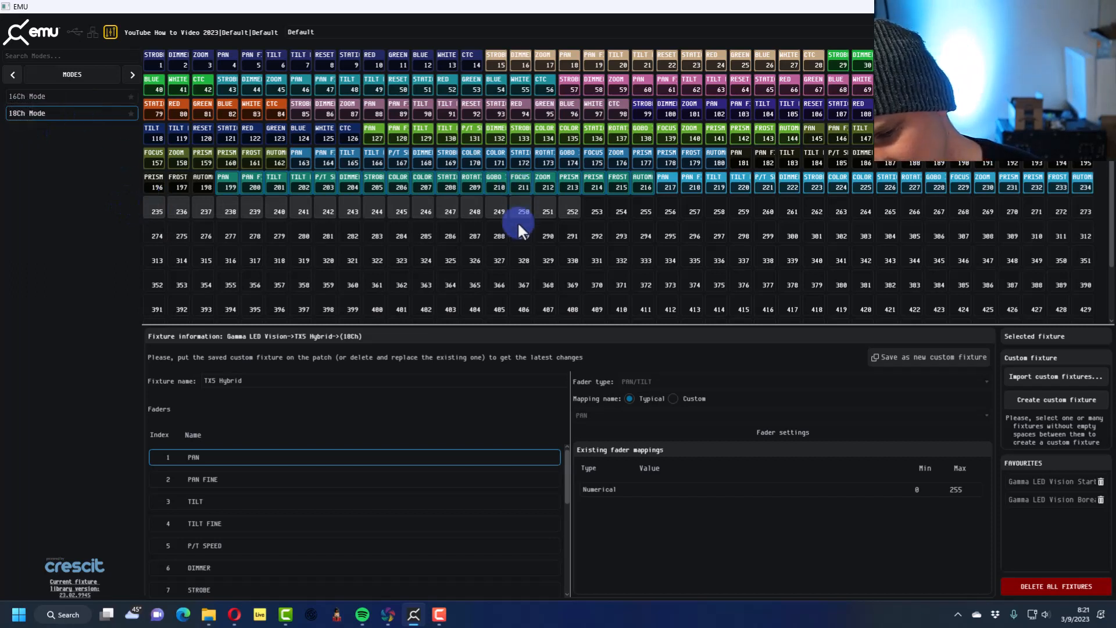
click(376, 132)
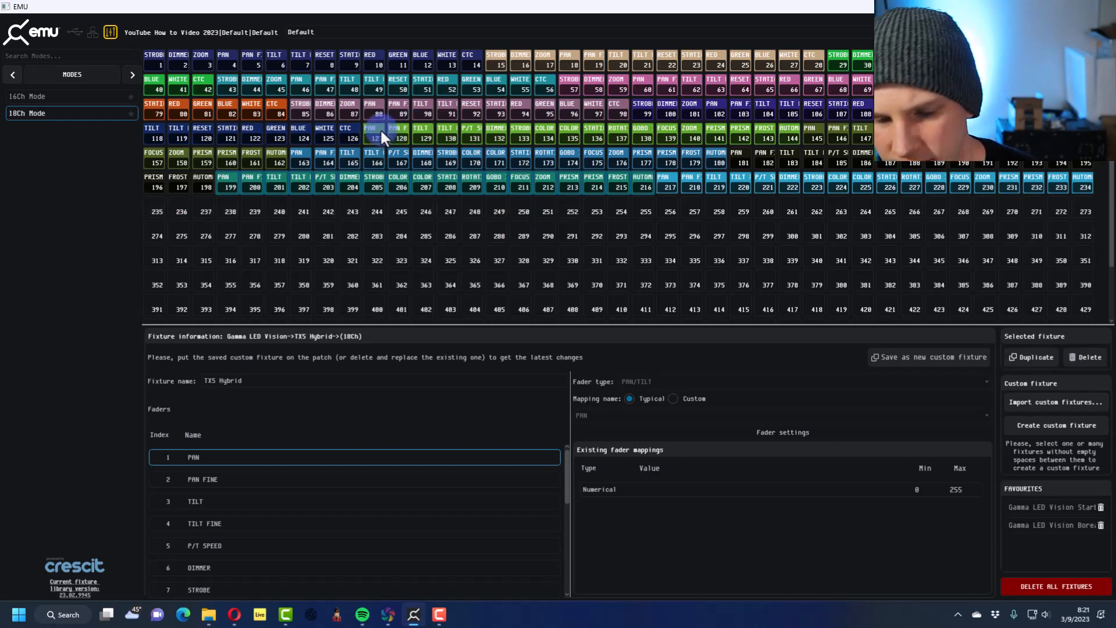
click(815, 177)
click(543, 178)
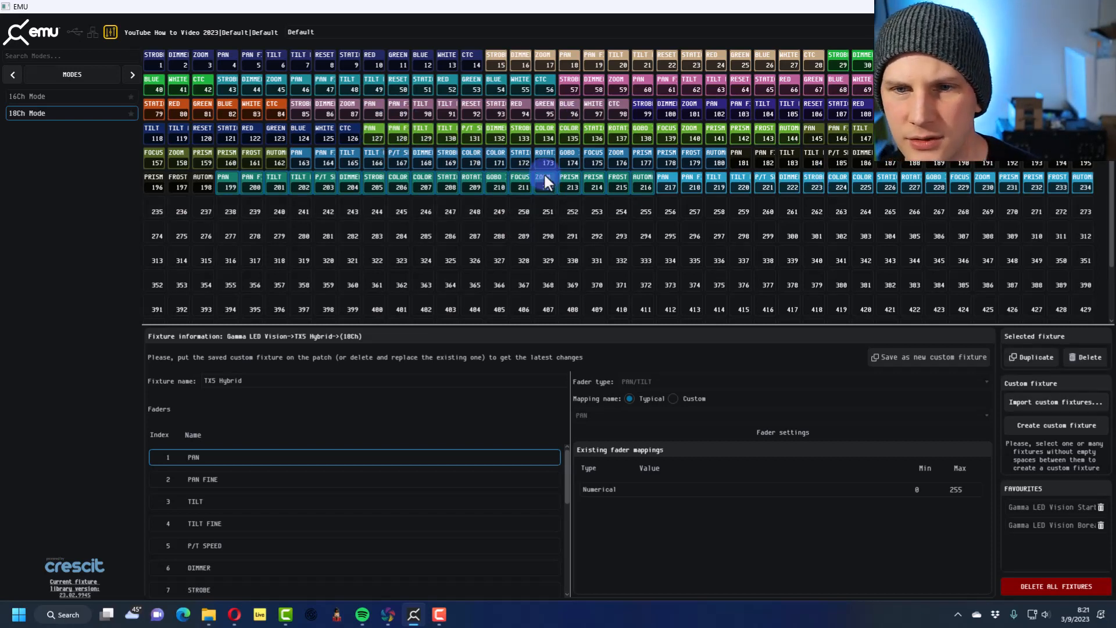
click(362, 235)
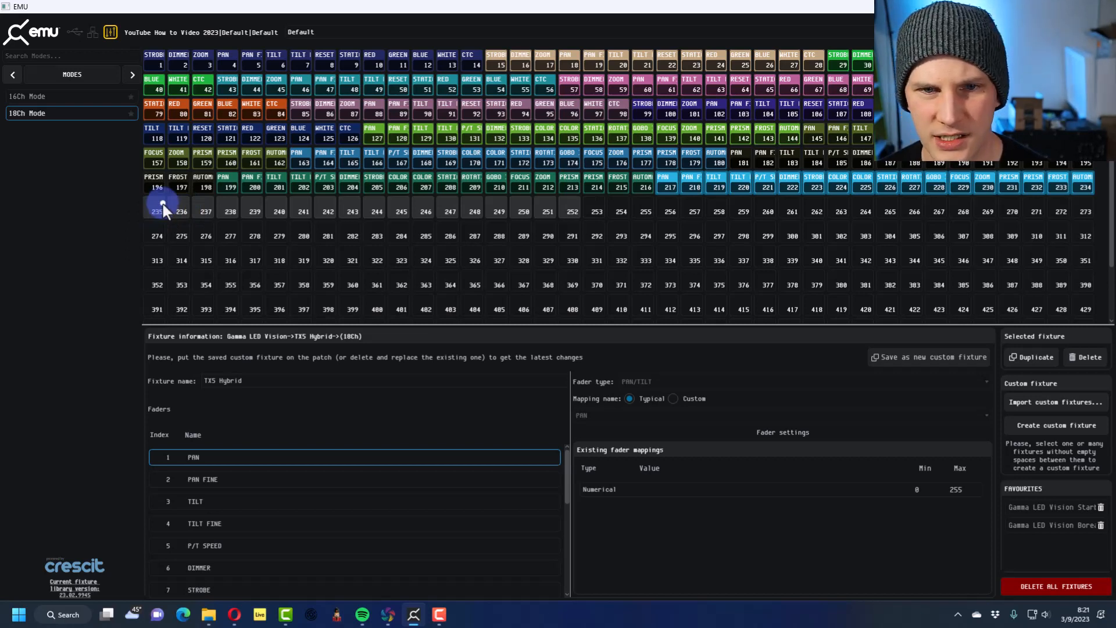
Delete the TX5 Hybrid fixture patched at address 217
scroll(669, 189, down, 1)
click(668, 148)
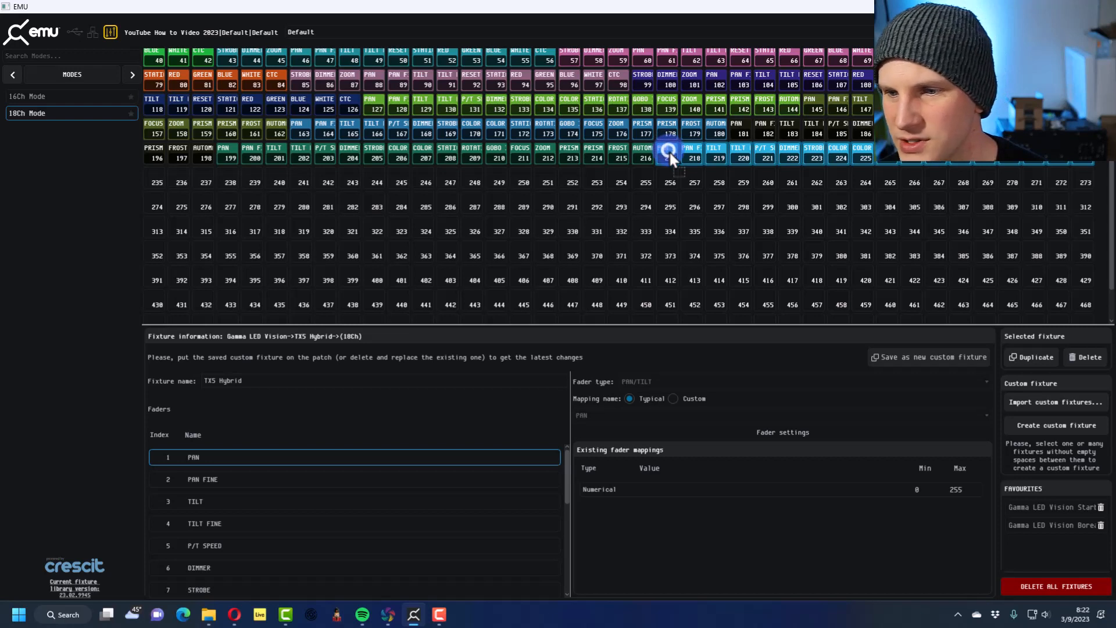
click(1070, 358)
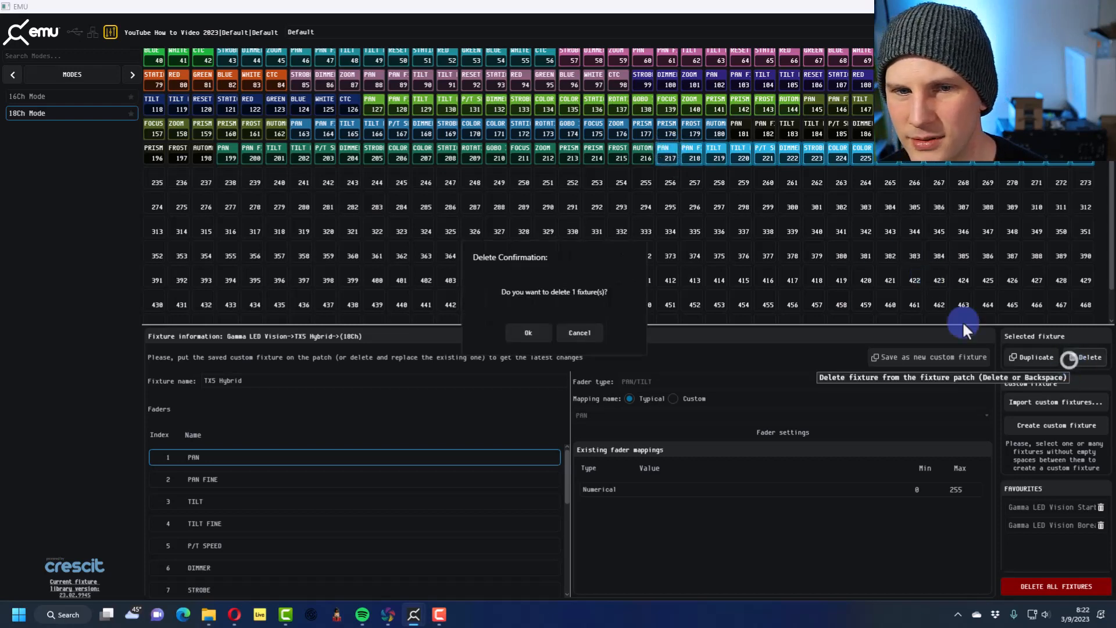
click(525, 329)
Move the five remaining TX5 Hybrids to addresses 159, 177, 195, 213 and 231, and patch a sixth in 18Ch mode at address 141
click(446, 153)
drag(450, 180, 278, 183)
drag(772, 130, 598, 160)
drag(709, 119, 546, 155)
drag(216, 122, 989, 129)
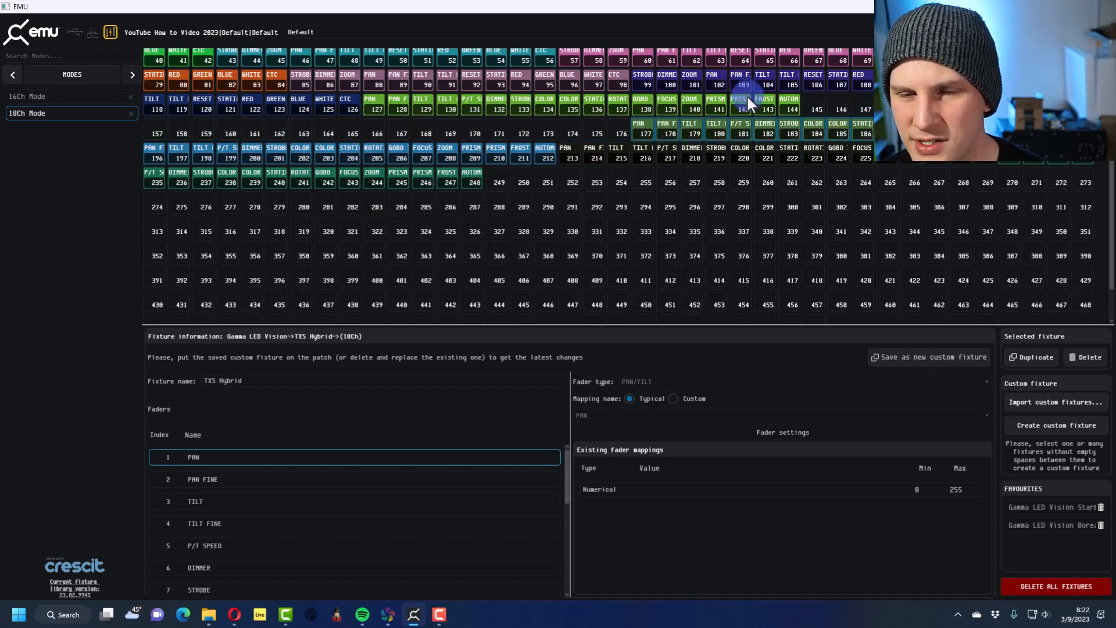
drag(746, 94, 570, 126)
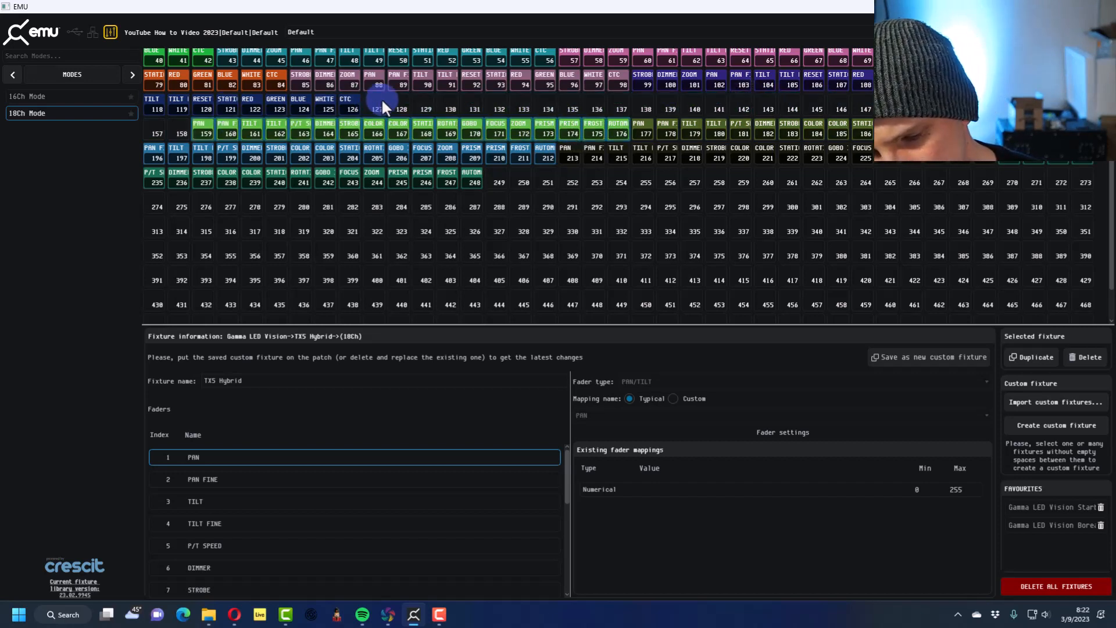
click(40, 113)
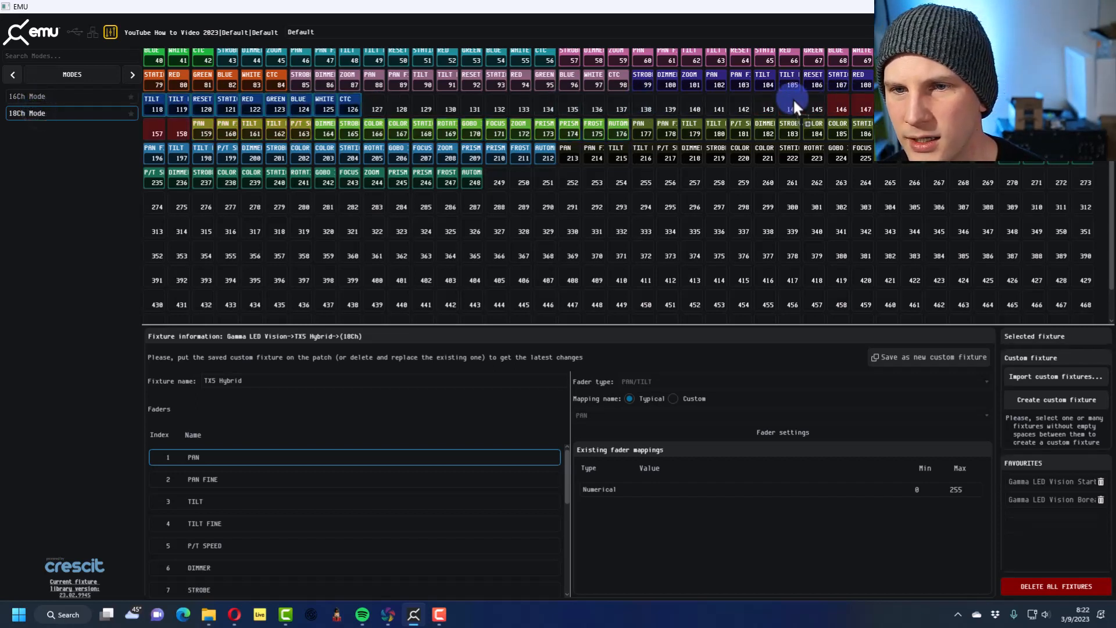
click(717, 103)
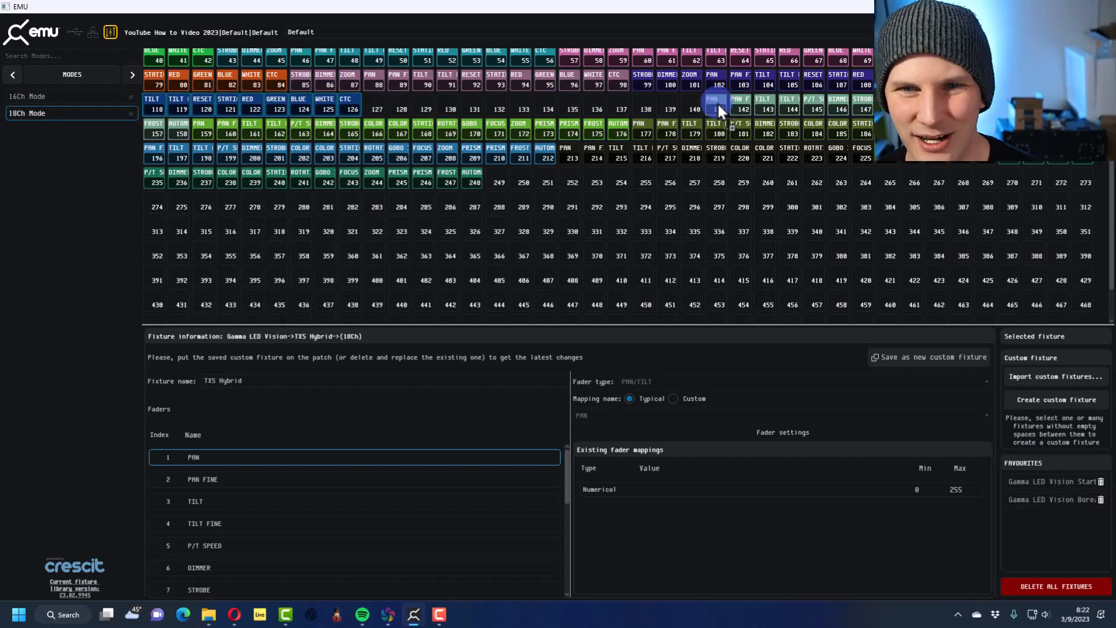
Duplicate the last Borealis RC fixture into the free addresses 127 to 140
click(355, 109)
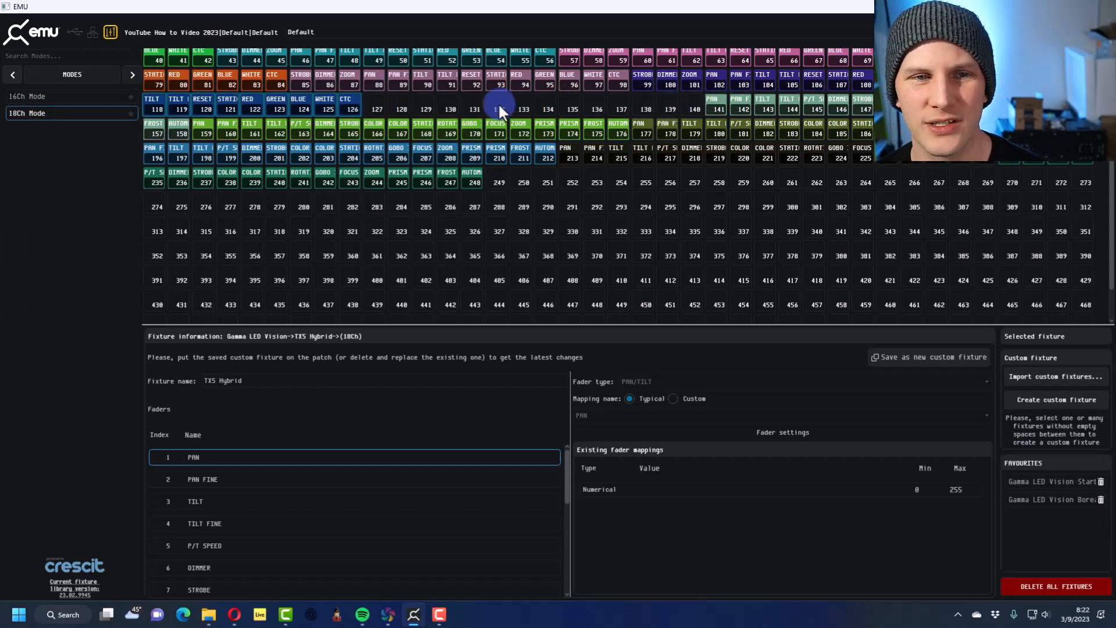
scroll(408, 107, up, 1)
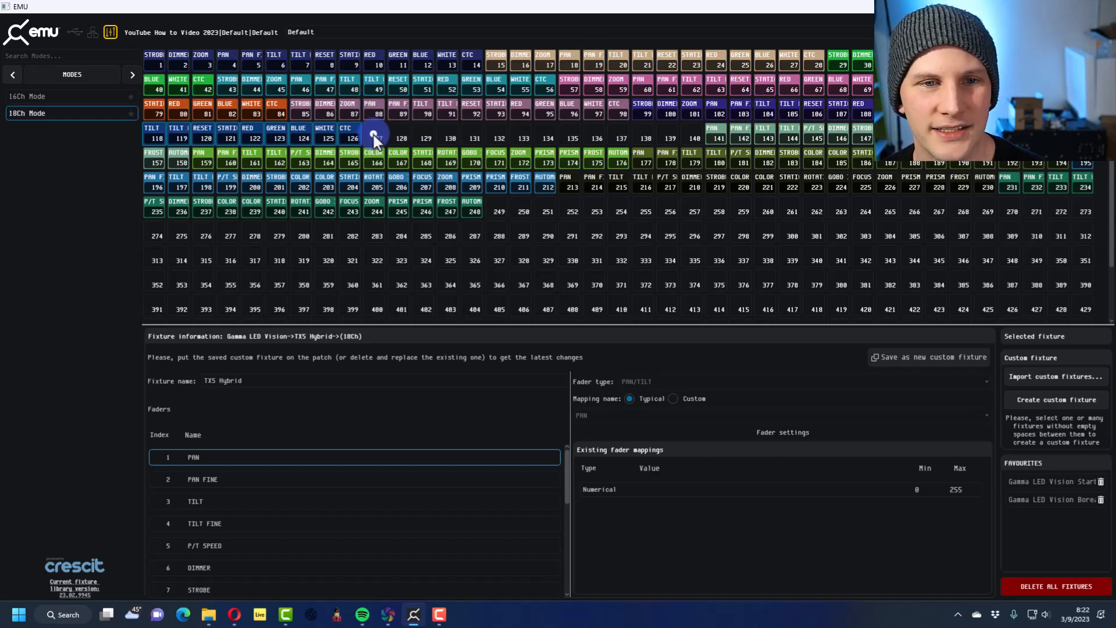
click(326, 131)
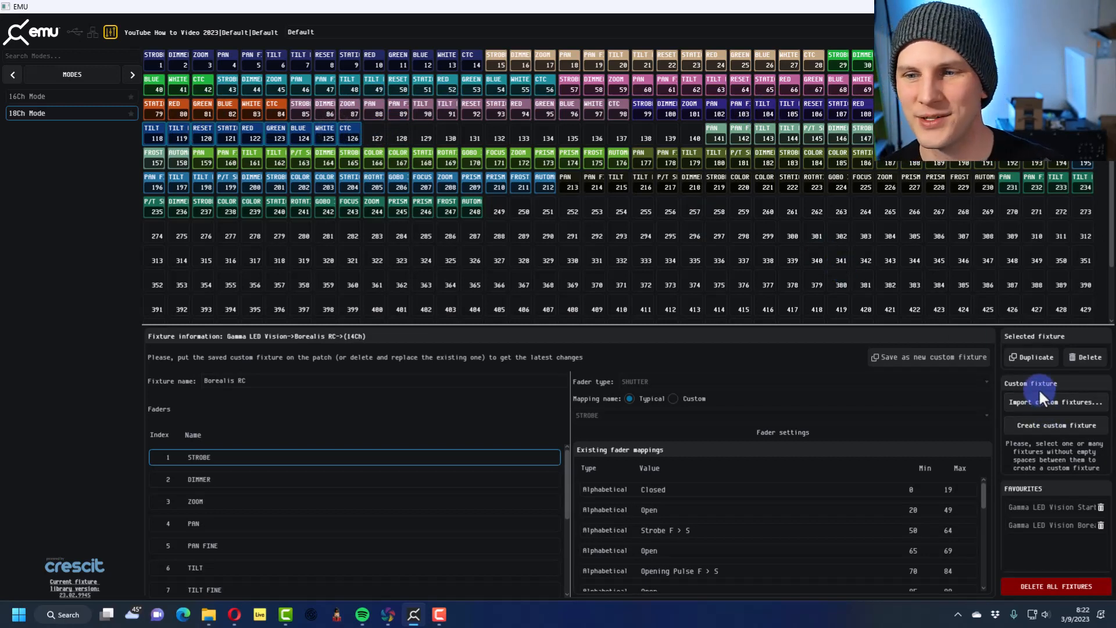
click(1038, 357)
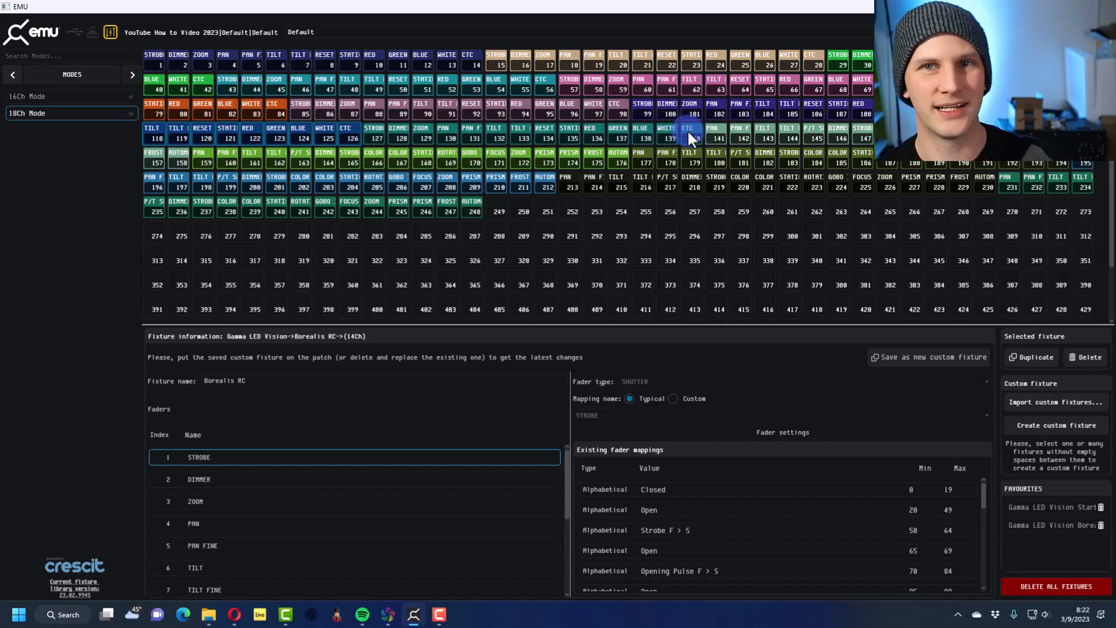
Patch the favourite Gamma LED Vision Starburst 7x18W in 10Ch mode at address 249
click(499, 211)
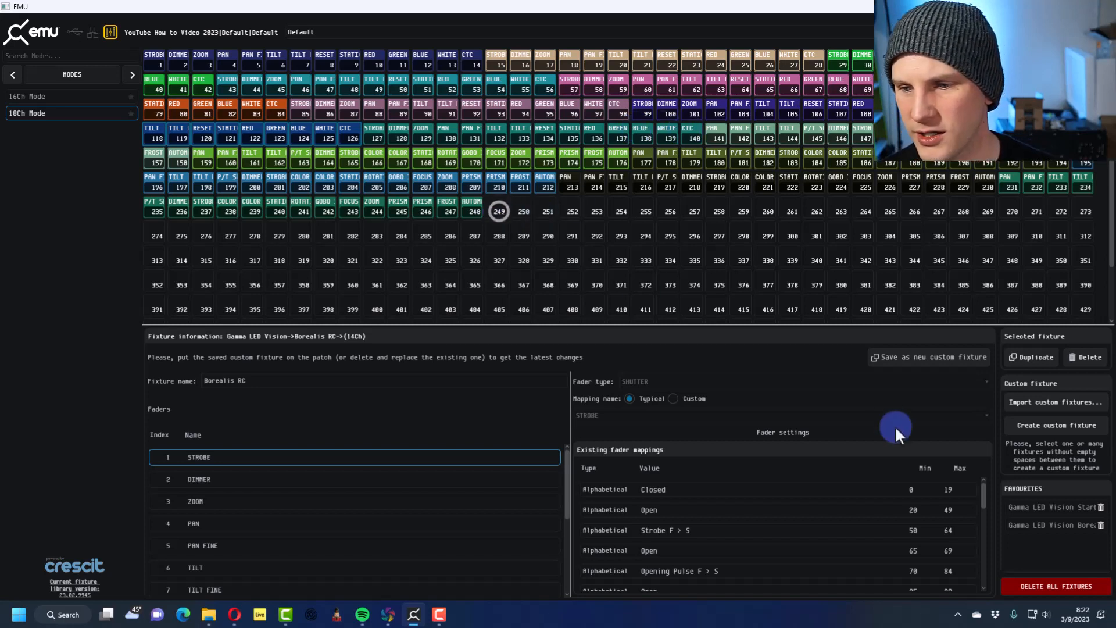
click(1037, 504)
drag(1026, 480, 501, 202)
Duplicate the Starburst 7x18W until eight of them are patched back to back across addresses 249 to 328
click(522, 204)
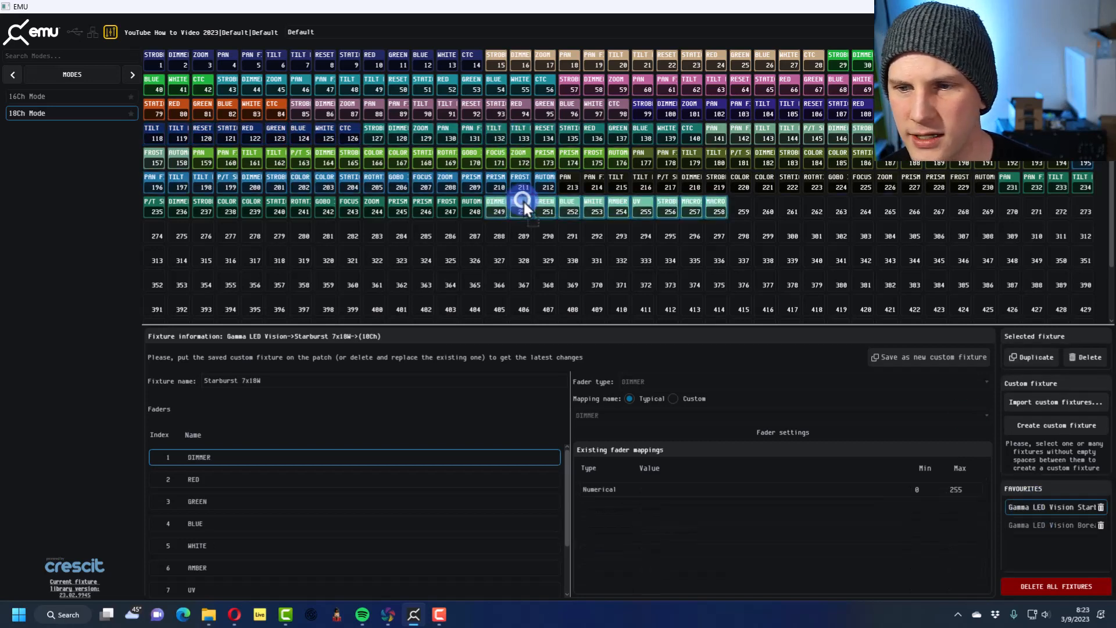
click(1028, 357)
click(1028, 357)
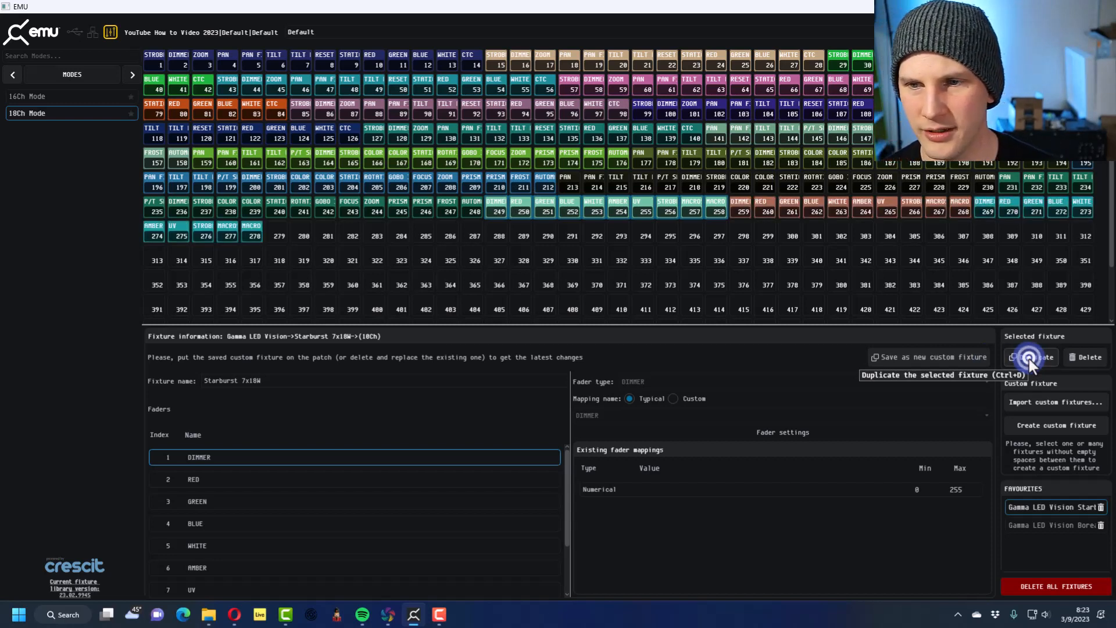
click(1029, 359)
click(1029, 358)
click(1029, 358)
click(1029, 358)
click(1029, 359)
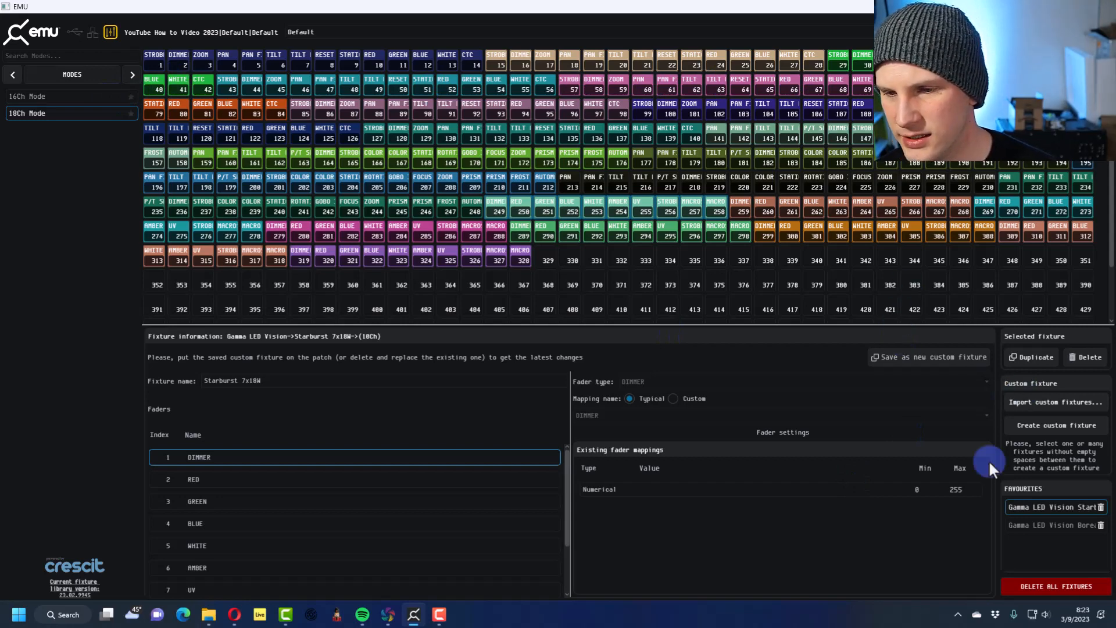
Inspect the Starburst 7x18W's dimmer and red faders and save it as a new custom fixture with editable fader settings
click(642, 494)
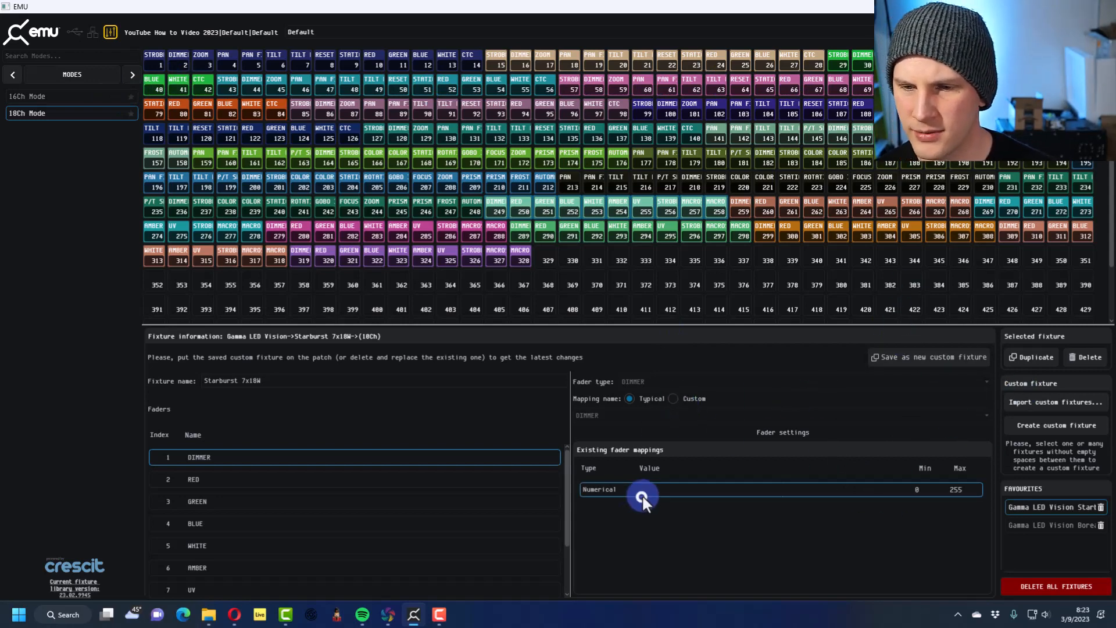
click(631, 382)
click(290, 475)
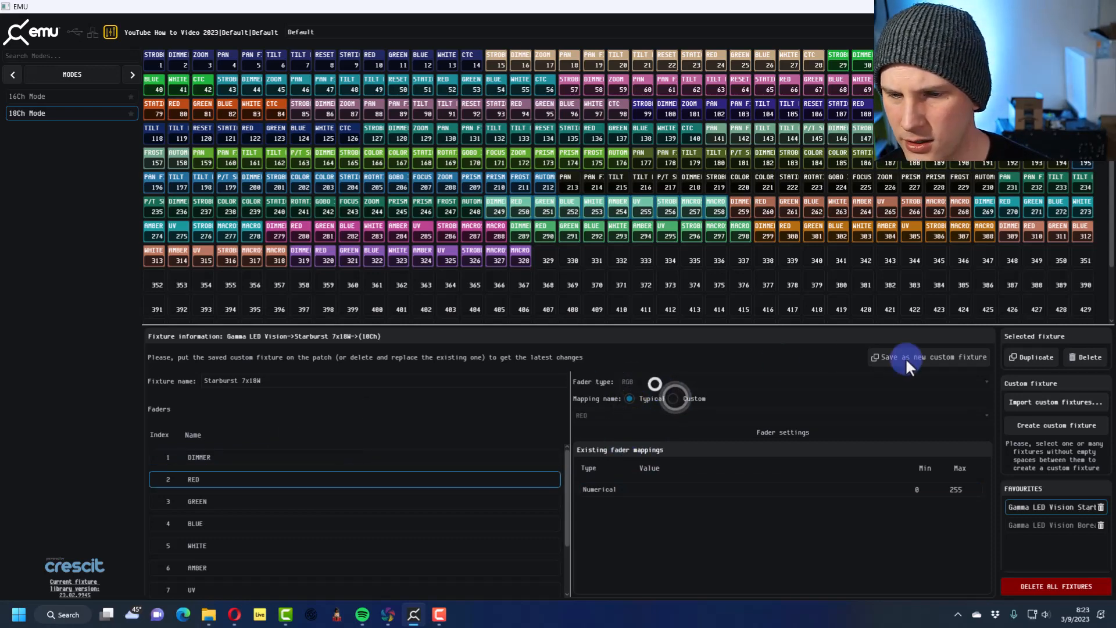
click(923, 359)
click(632, 397)
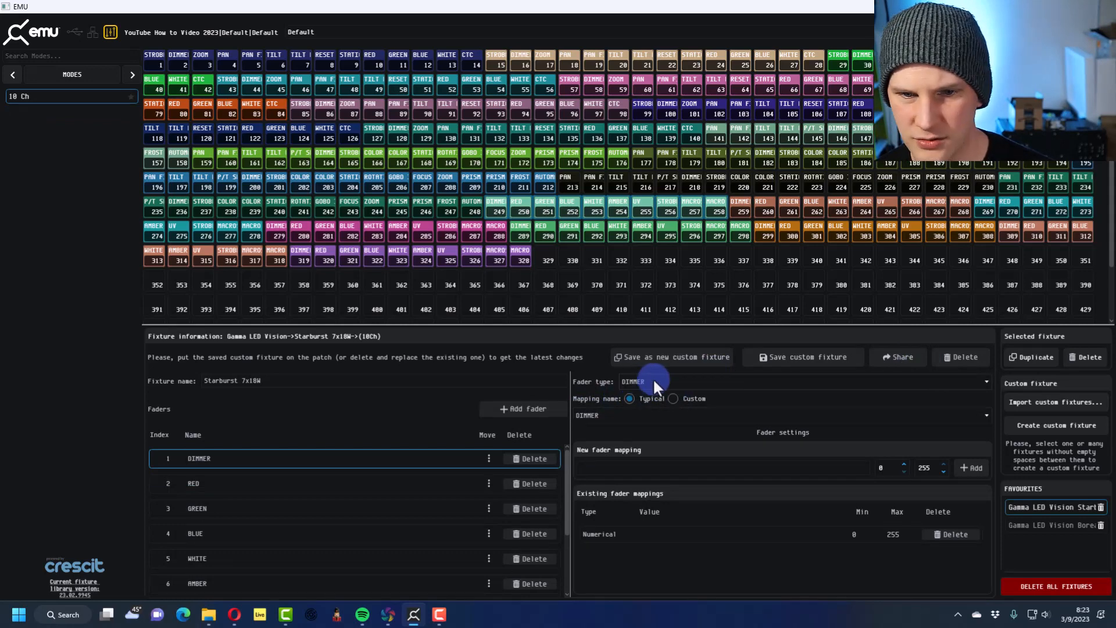
click(656, 464)
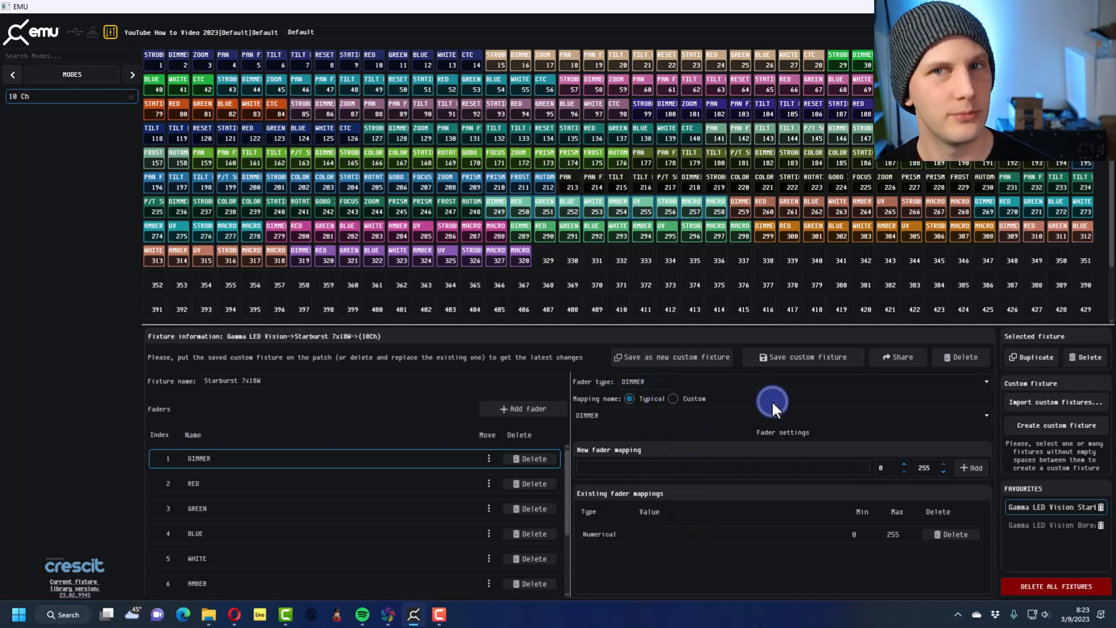
click(293, 480)
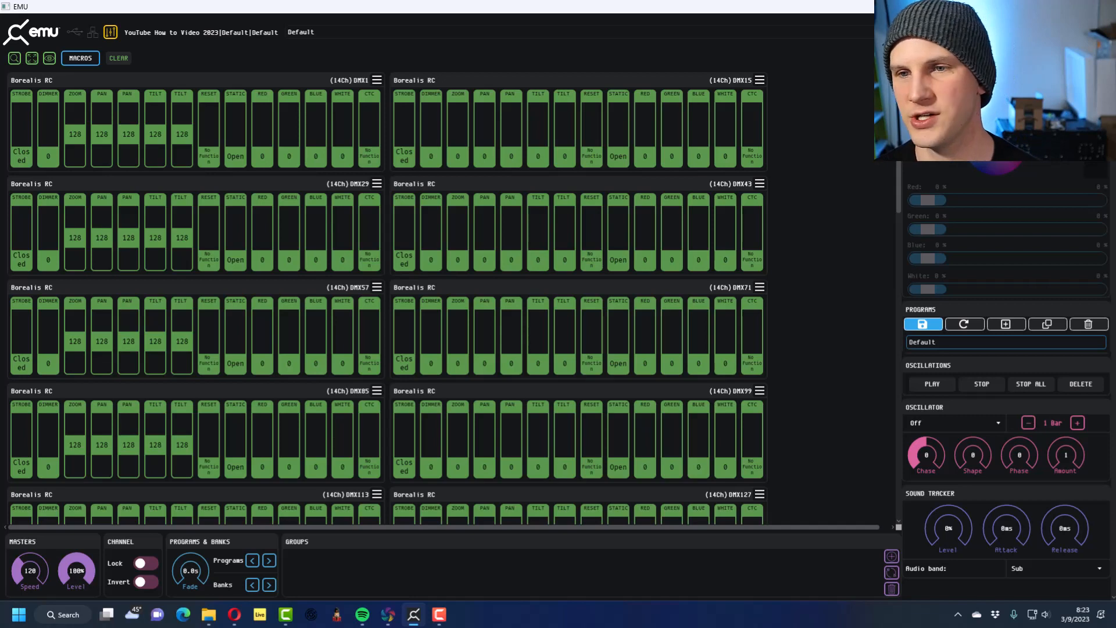
Select the Borealis RC at DMX1 and toggle the selection of its dimmer channel
click(158, 79)
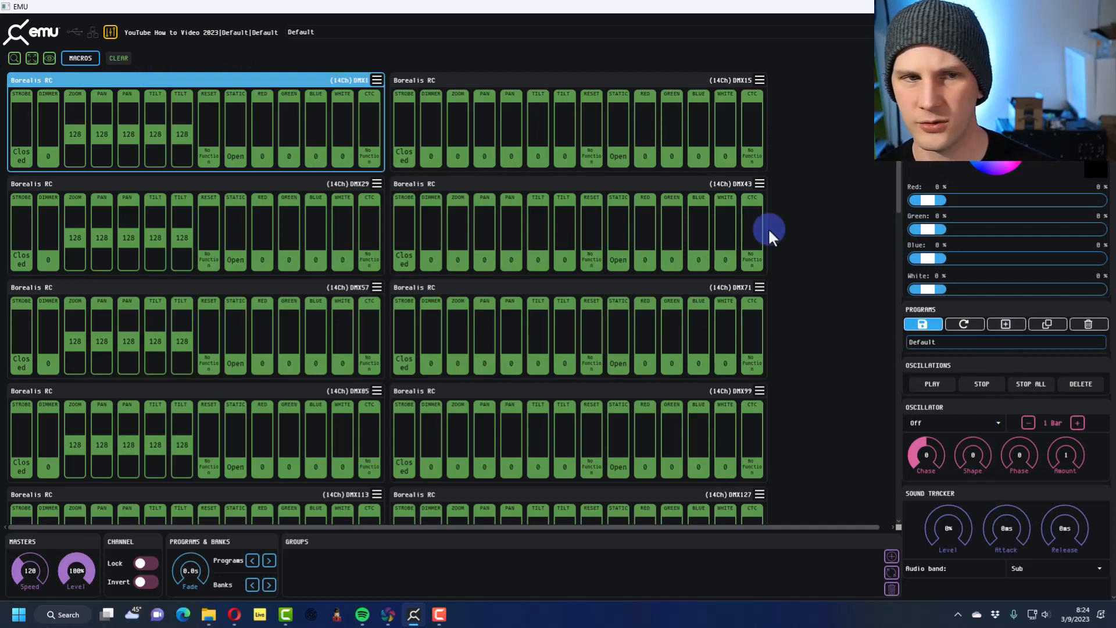
click(53, 158)
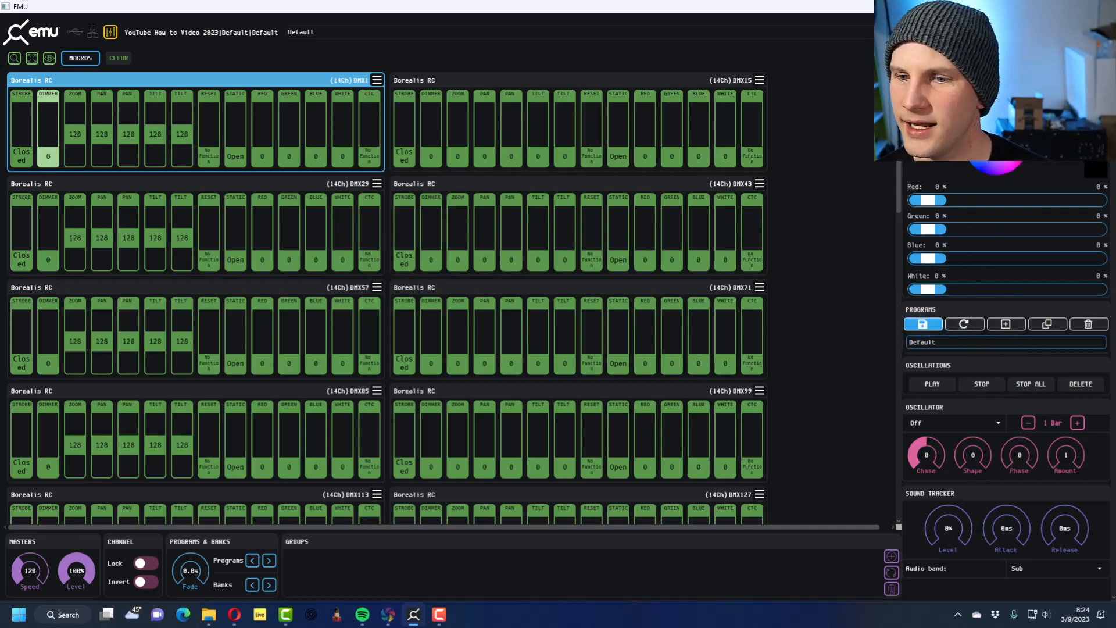
click(48, 138)
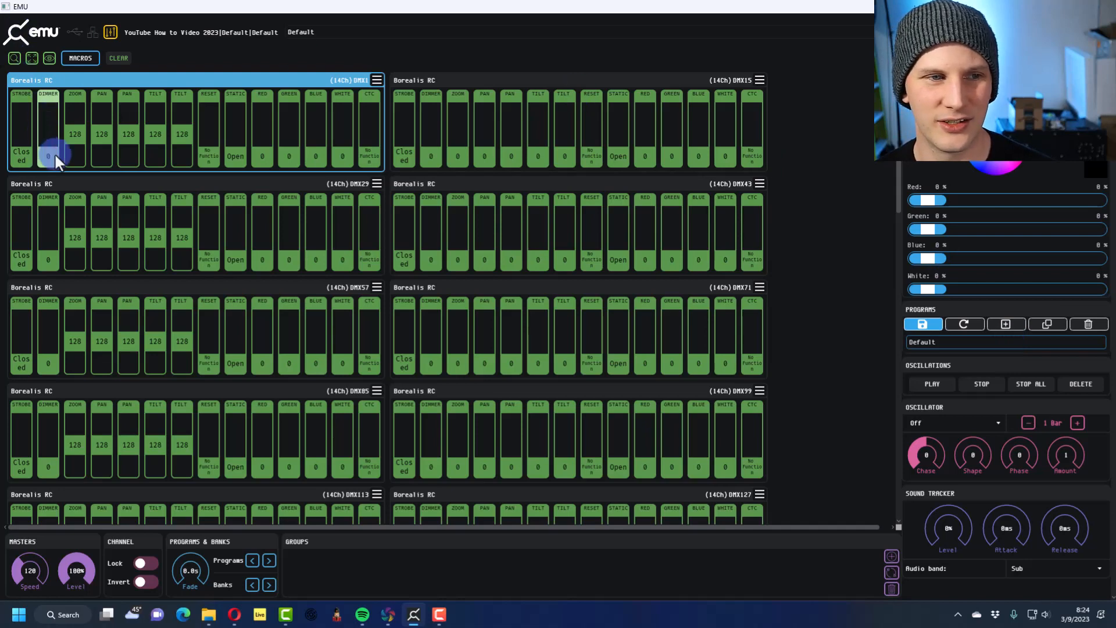
click(55, 153)
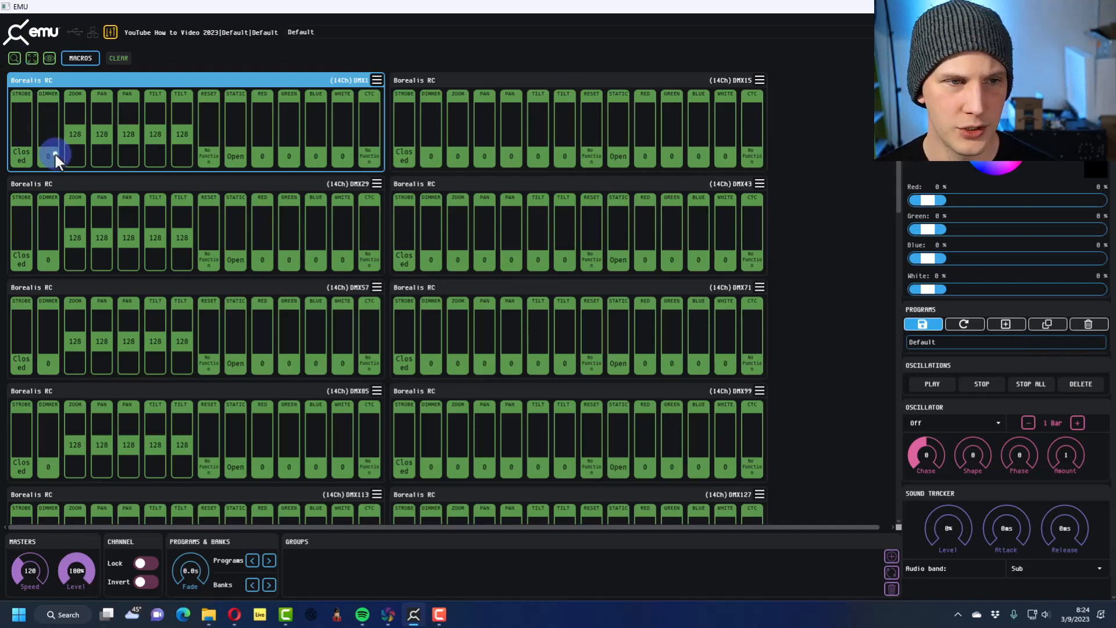
Select the continuous range of channels from the DMX1 Borealis RC's dimmer to the DMX15 Borealis RC's dimmer
click(55, 154)
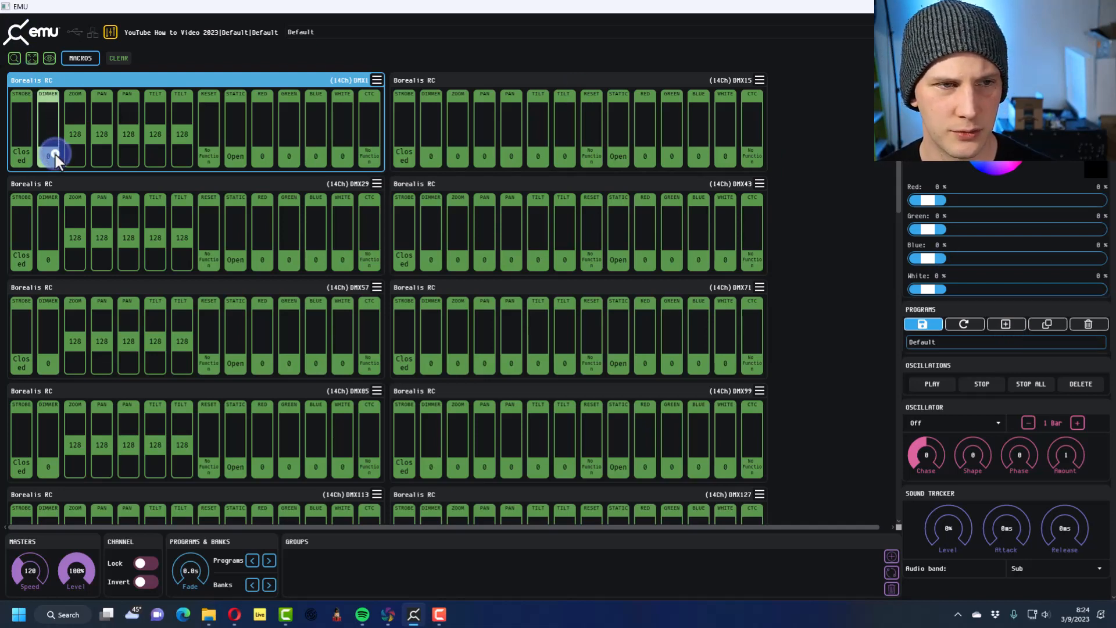
click(431, 160)
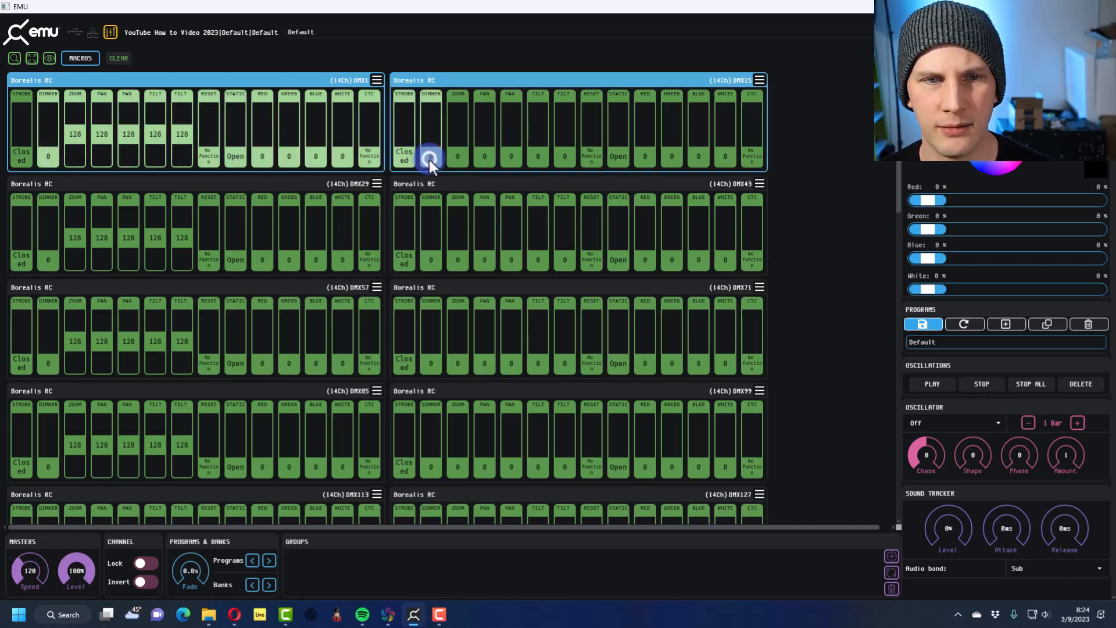
click(314, 156)
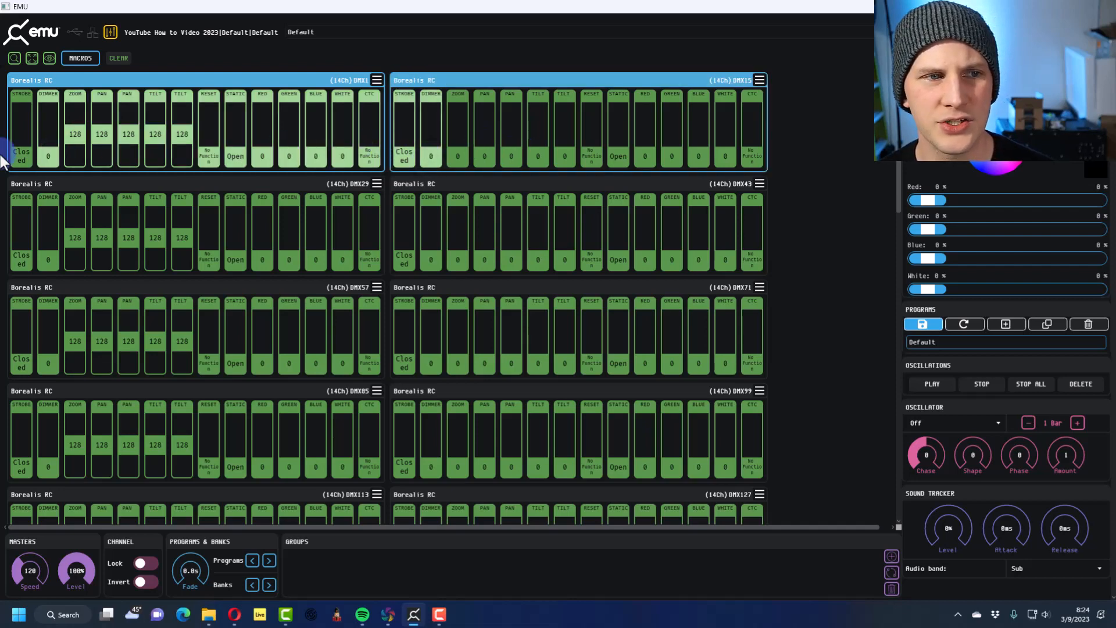
Select only the dimmer channels of the four Borealis RC fixtures at DMX1, DMX15, DMX43 and DMX29
click(45, 155)
click(129, 155)
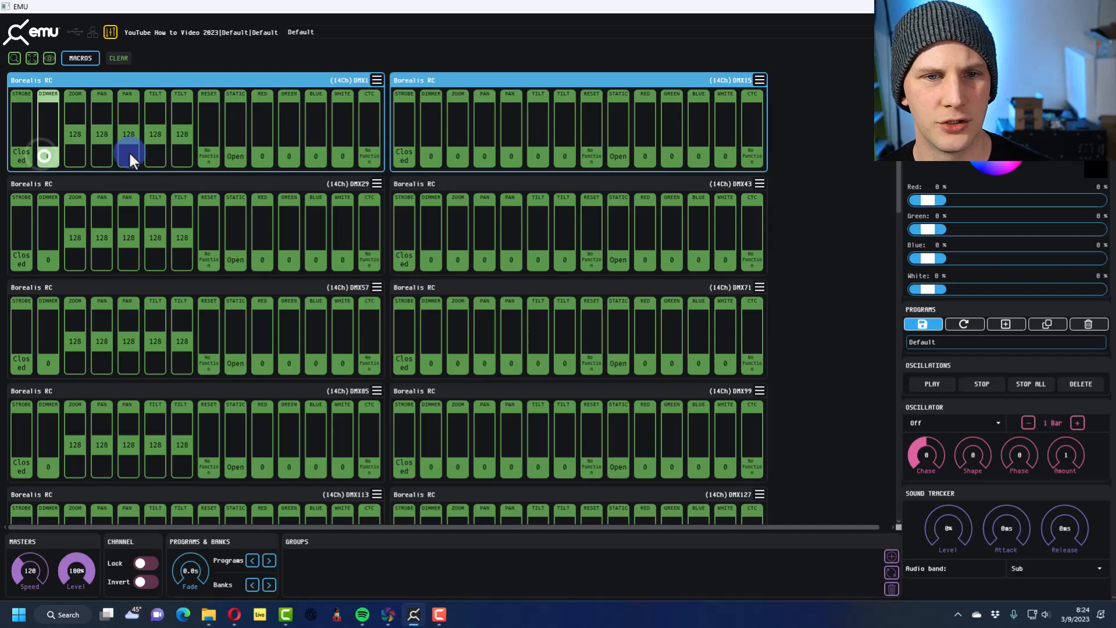
click(433, 154)
click(428, 264)
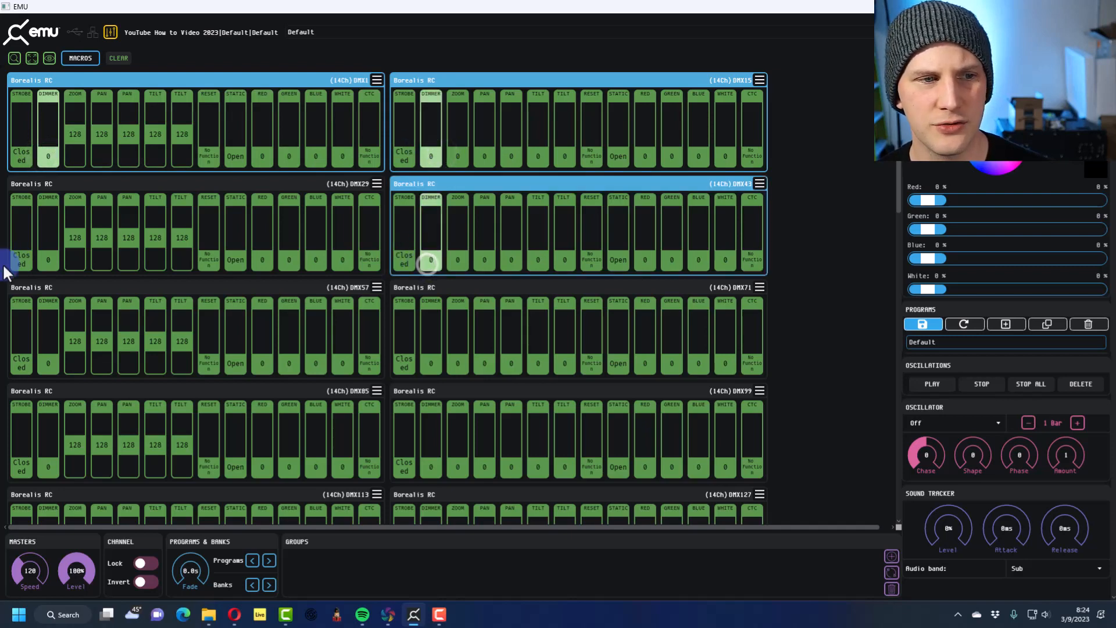
click(43, 265)
Use Select Same on the DMX1 Borealis RC's dimmer to select the dimmer channels of all matching fixtures
right_click(43, 265)
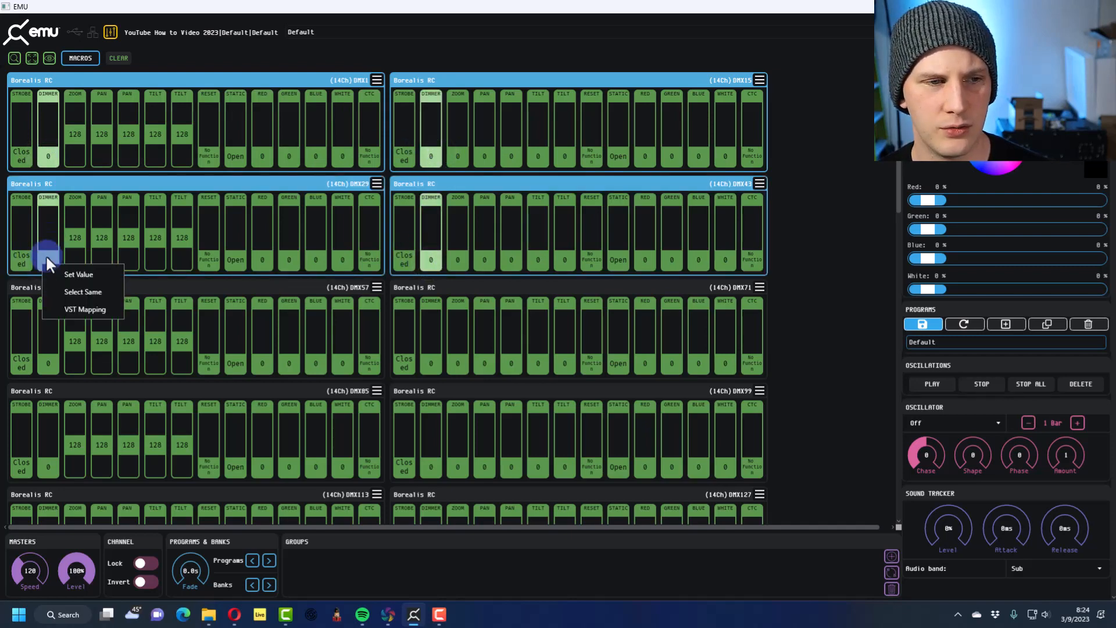
click(46, 256)
right_click(49, 156)
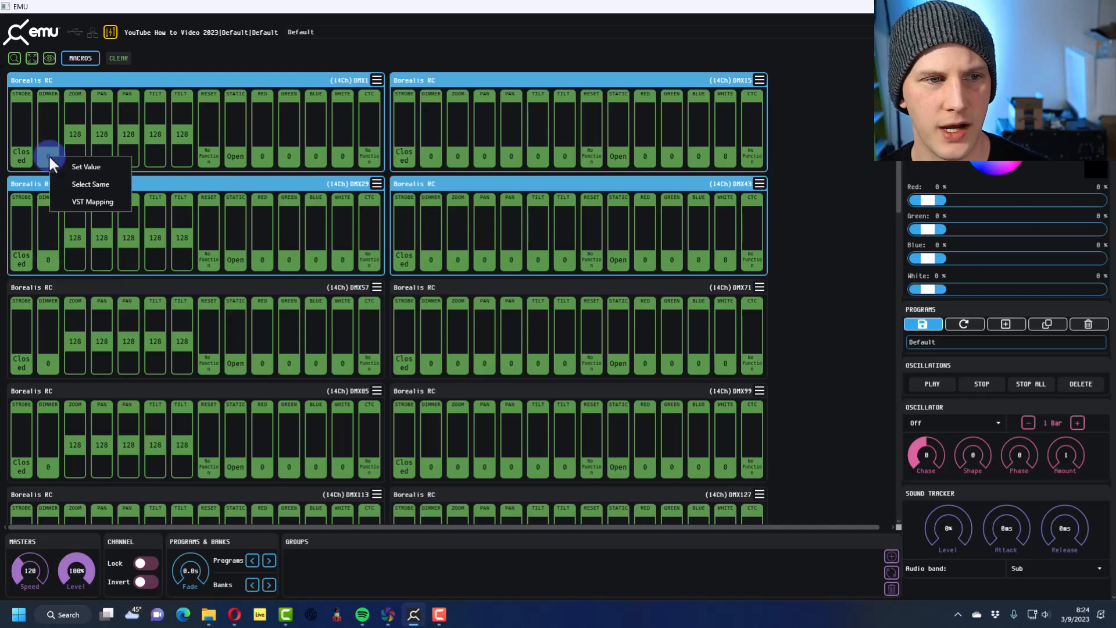
click(75, 196)
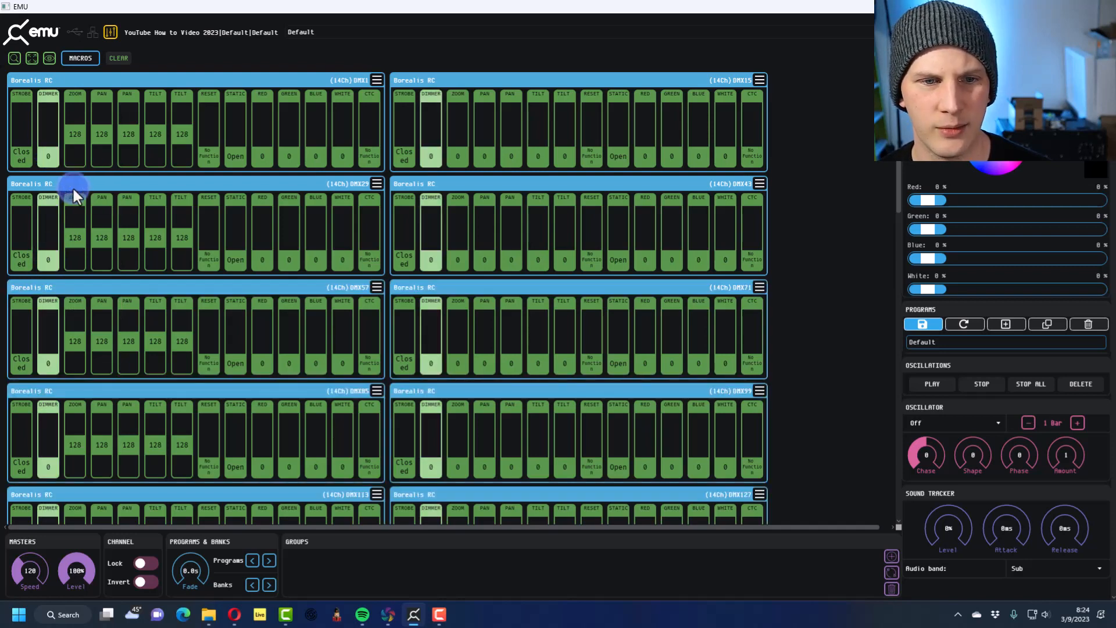
Raise the selected dimmer channels of all Borealis RC fixtures to 255
scroll(74, 197, down, 5)
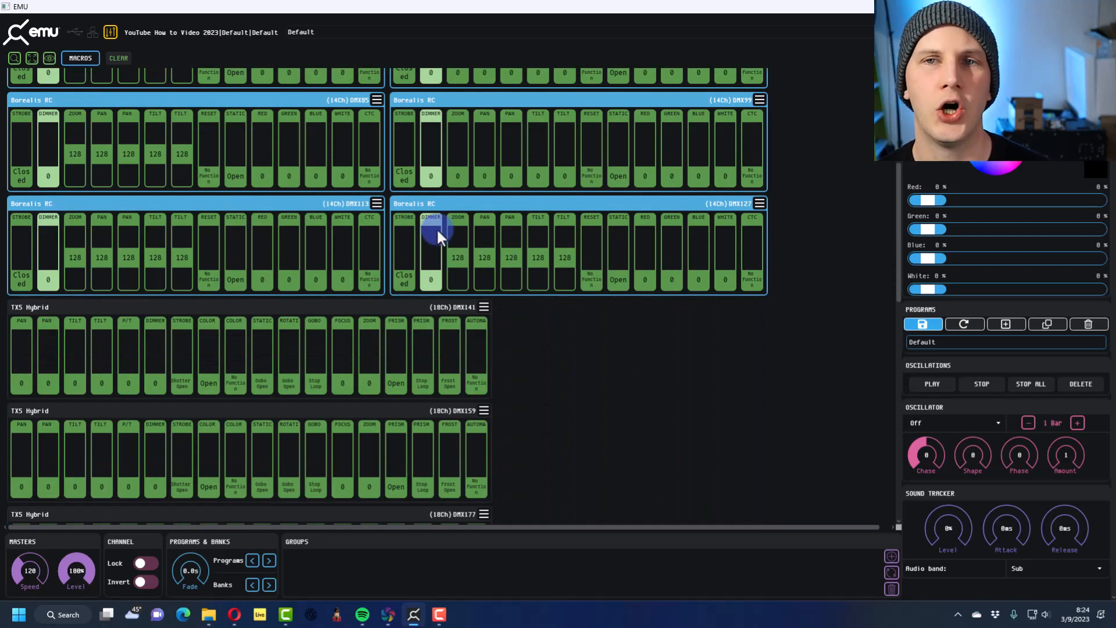
scroll(459, 221, up, 5)
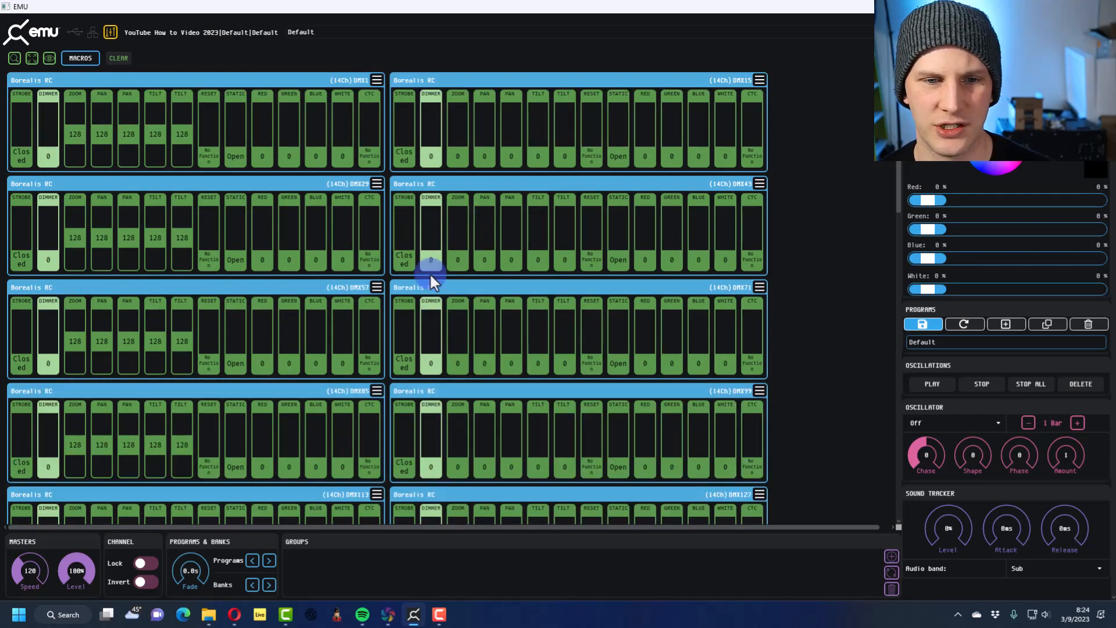
drag(424, 361, 428, 335)
drag(403, 177, 399, 152)
Use Select Same on the DMX1 Borealis RC's strobe to select the strobe channels of all matching fixtures
right_click(11, 157)
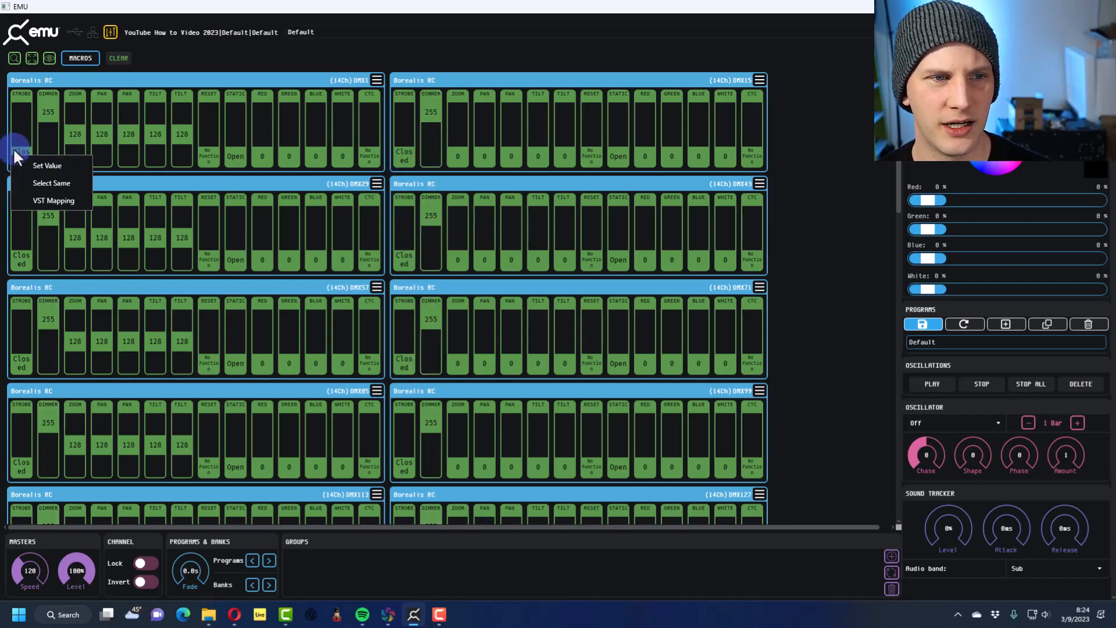
click(18, 137)
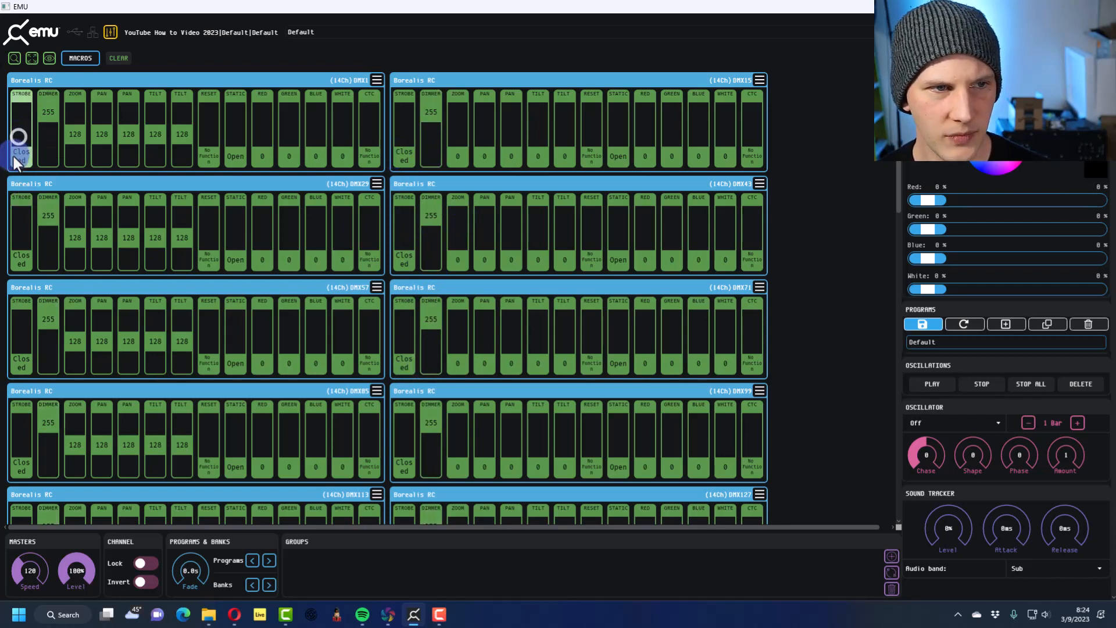
right_click(15, 154)
click(33, 184)
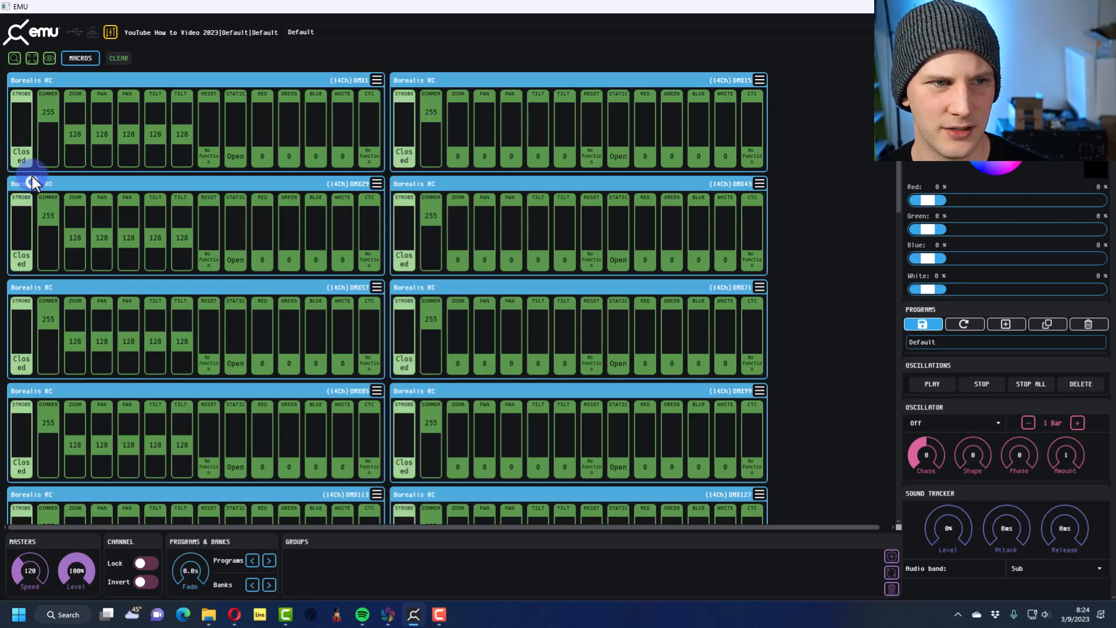
Raise all Borealis RC strobe channels to the Sine Wave range and set the DMX1 fixture's strobe to Open
drag(20, 156, 18, 6)
click(10, 138)
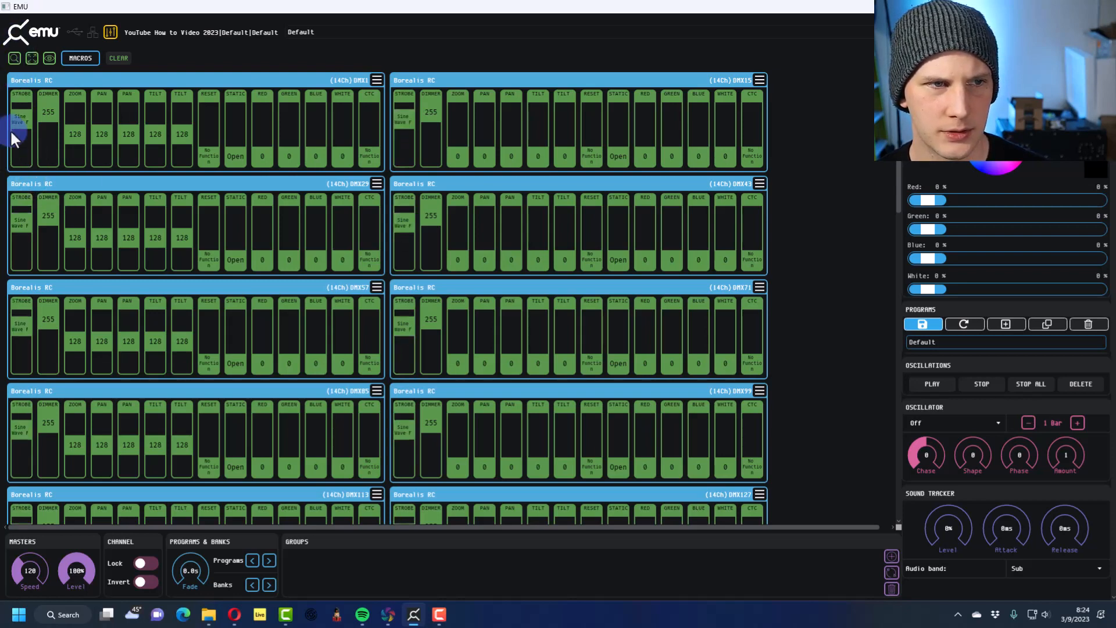
drag(21, 123, 20, 61)
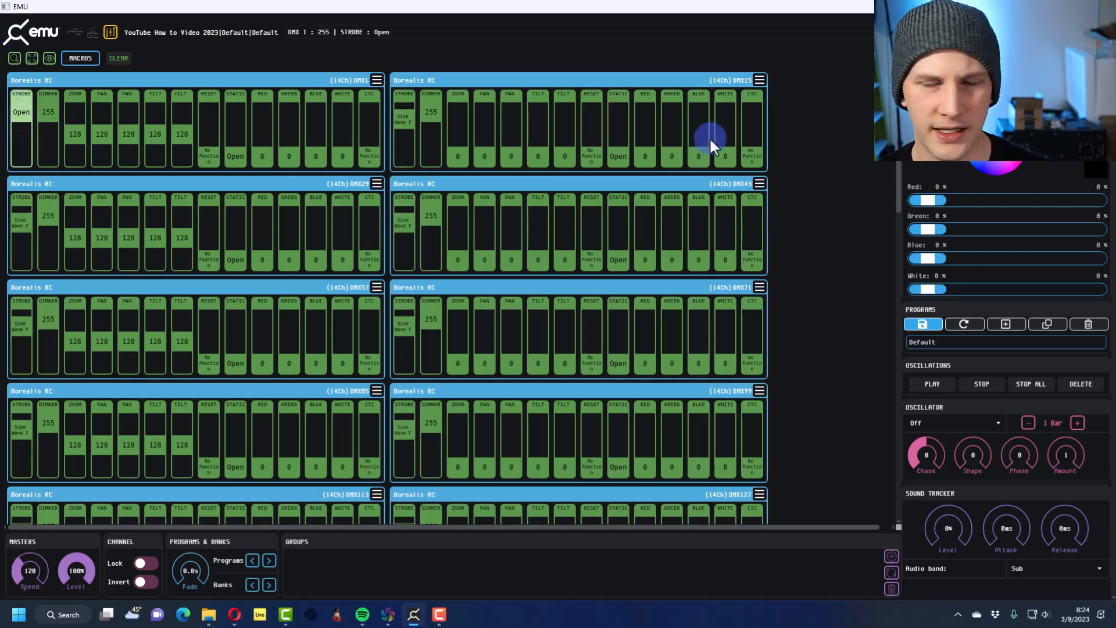
Set the colour of the selected Borealis RC fixtures to blue at 100% with green at 5%
drag(1004, 154, 964, 192)
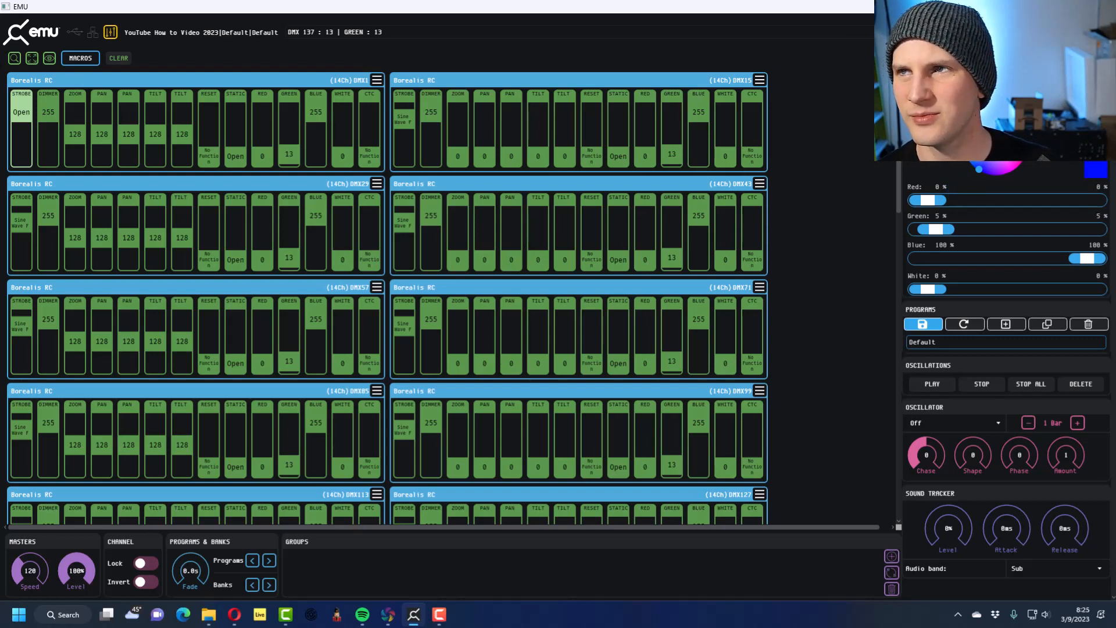
Enable the Art-Net Capture unicast output for universe 1 in the output settings and accept the change
click(1096, 32)
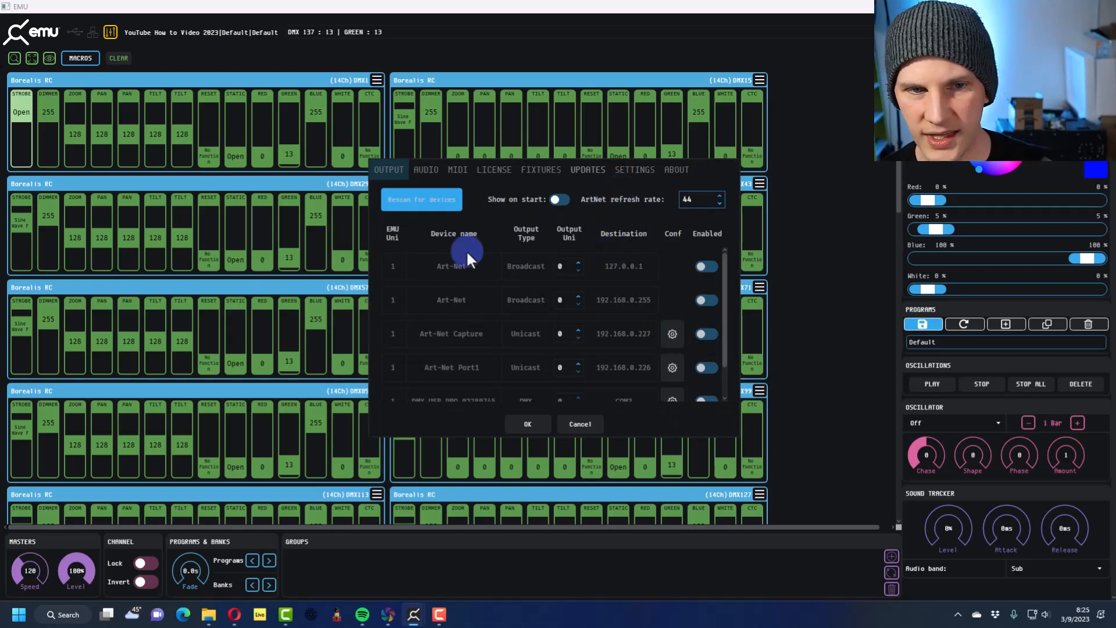
scroll(463, 249, down, 1)
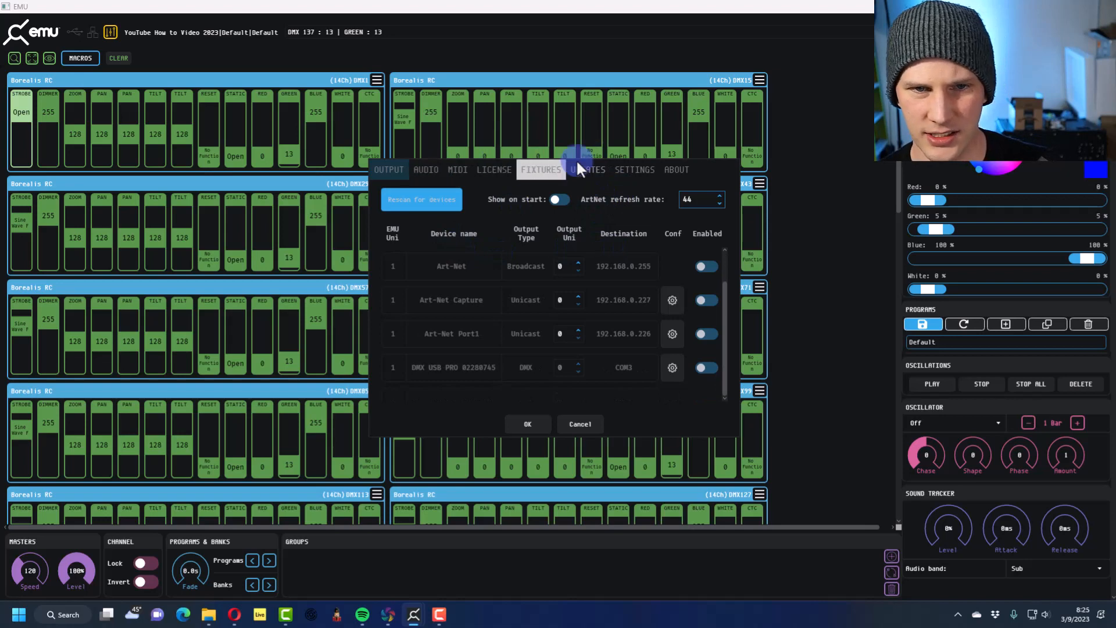
click(496, 168)
click(388, 173)
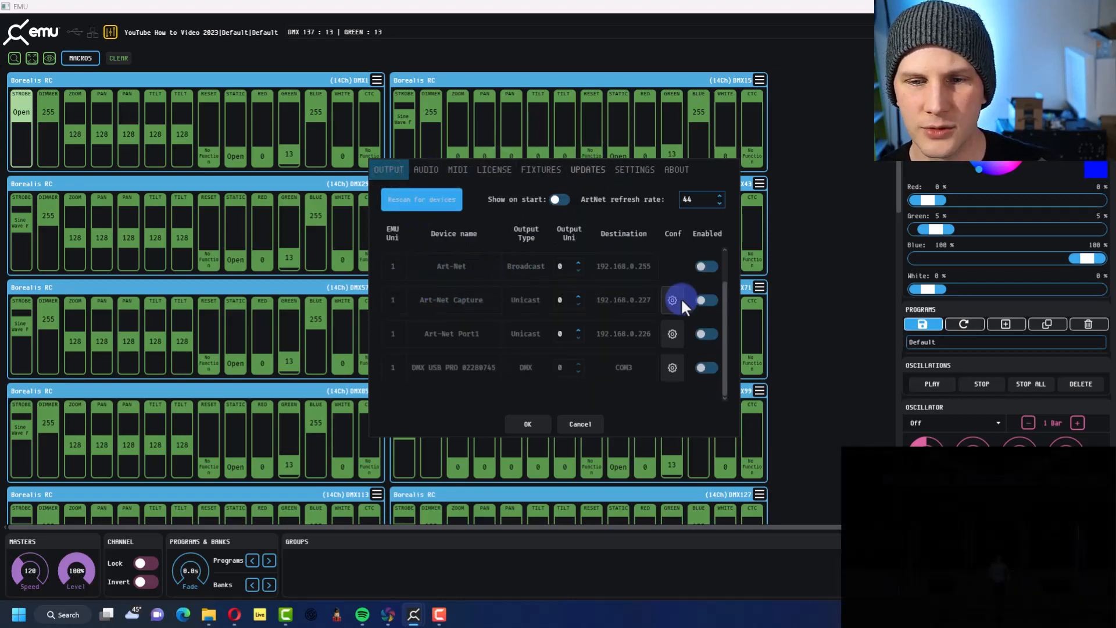
click(706, 299)
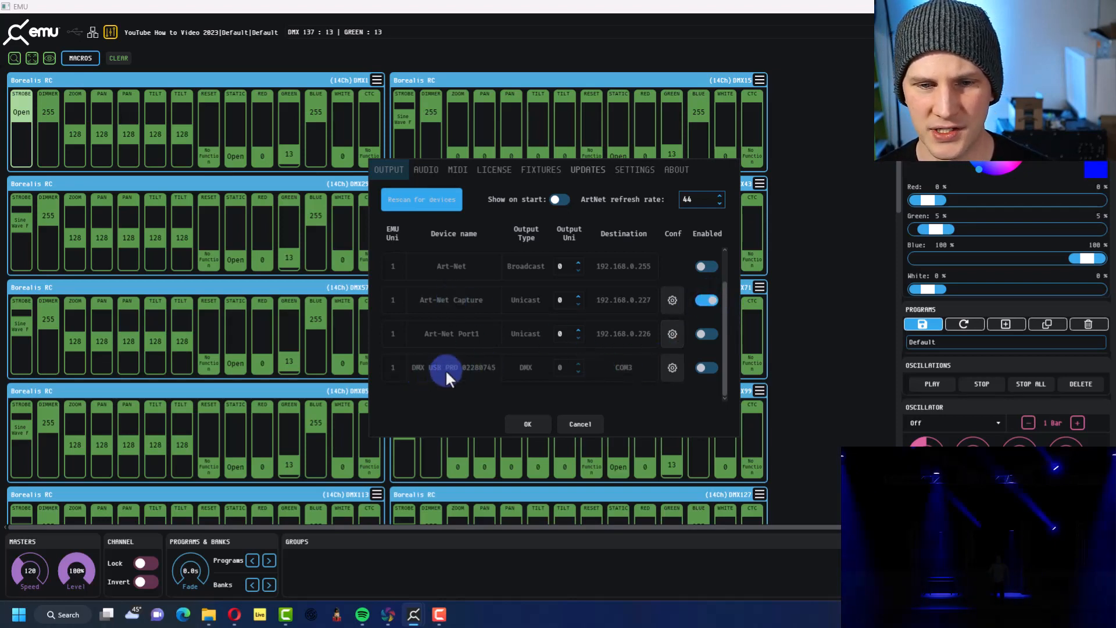
click(708, 366)
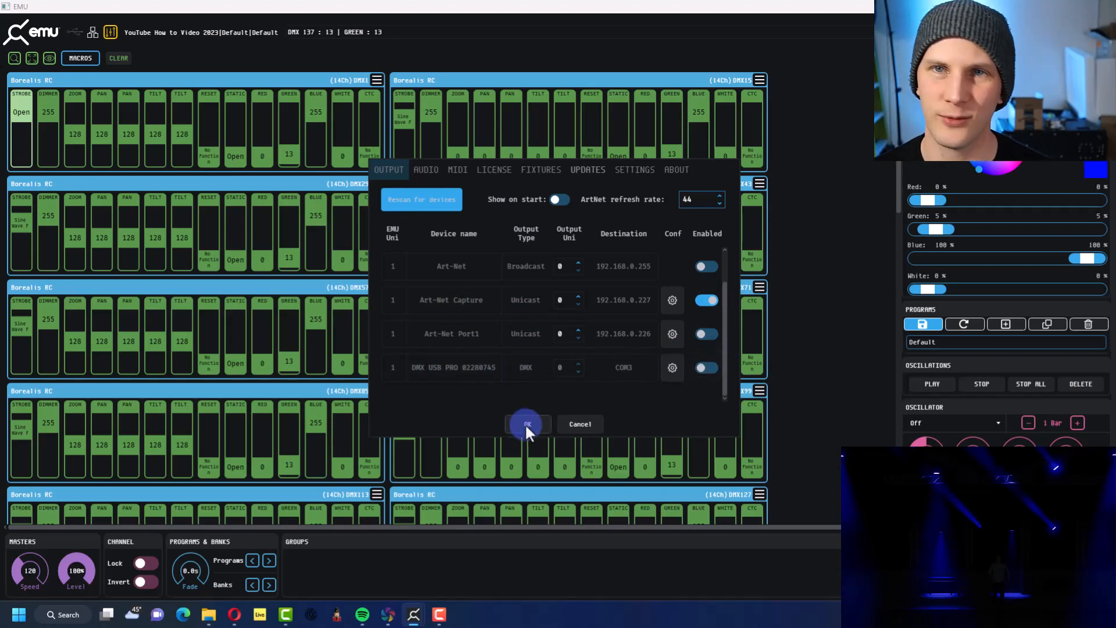
click(526, 424)
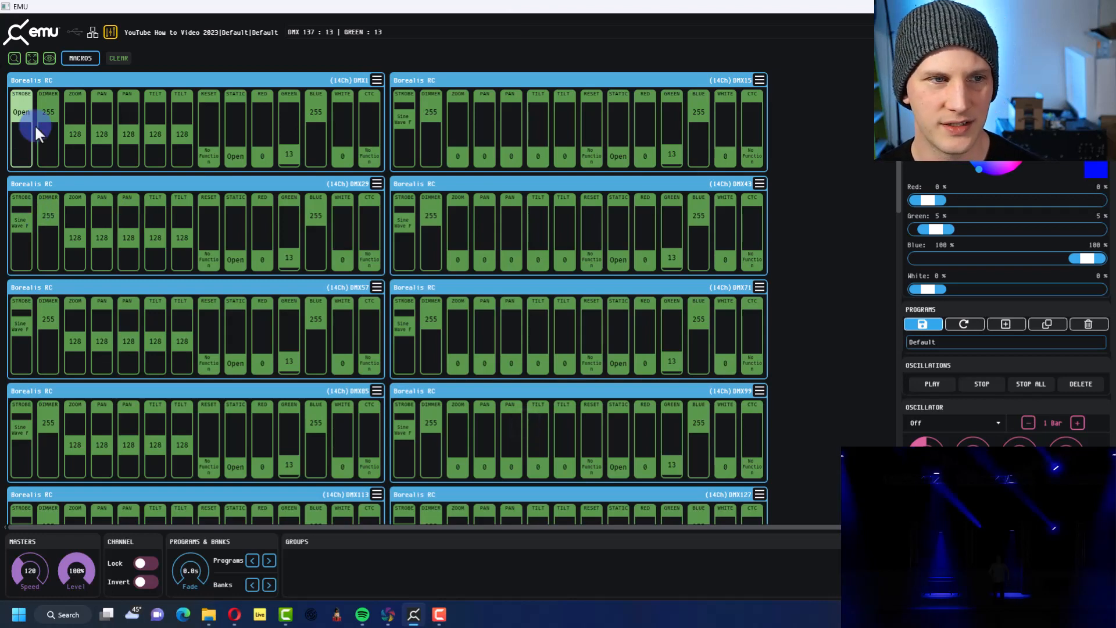
Select the matching strobe channels of all Borealis RC fixtures with Select Same and set them to Open
click(23, 112)
right_click(23, 112)
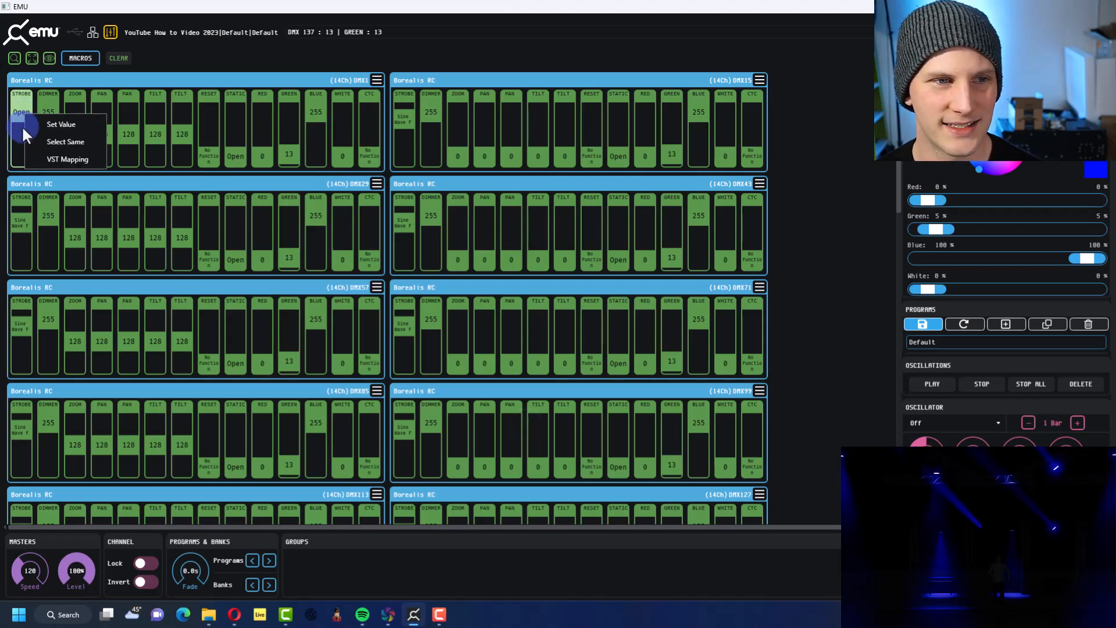
click(50, 143)
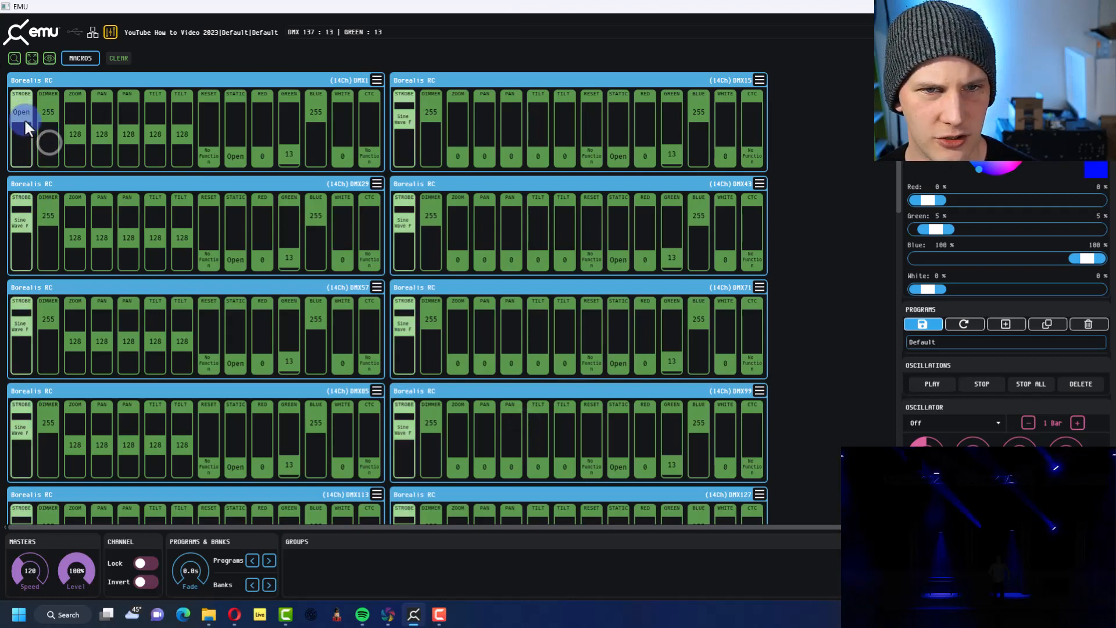
click(27, 215)
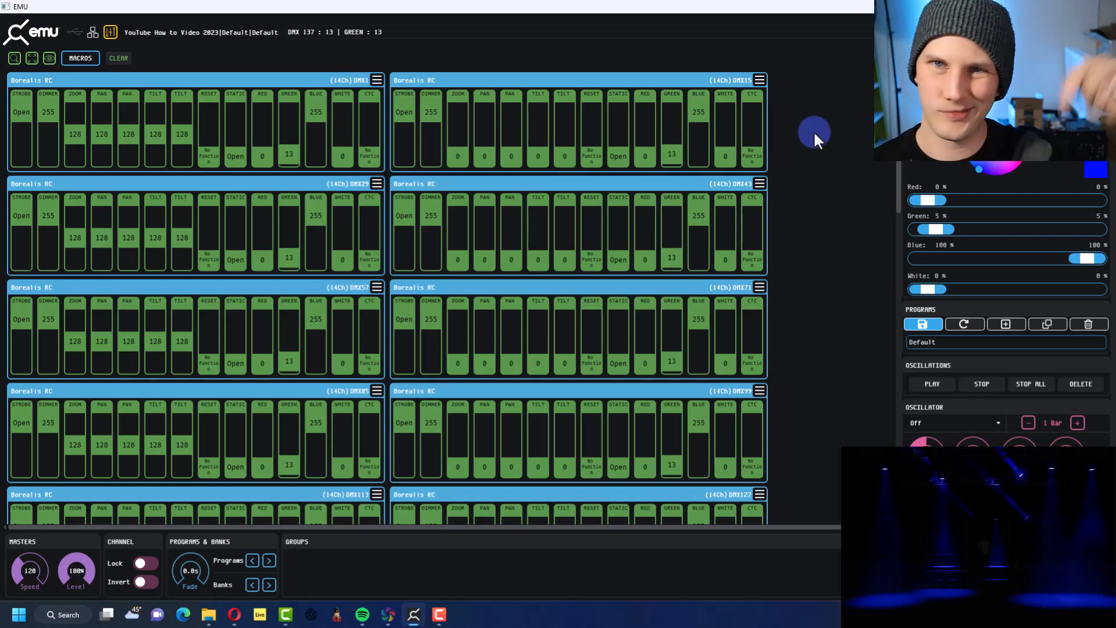
Create a group named Borealis from the selected Borealis RC fixtures
scroll(821, 142, down, 3)
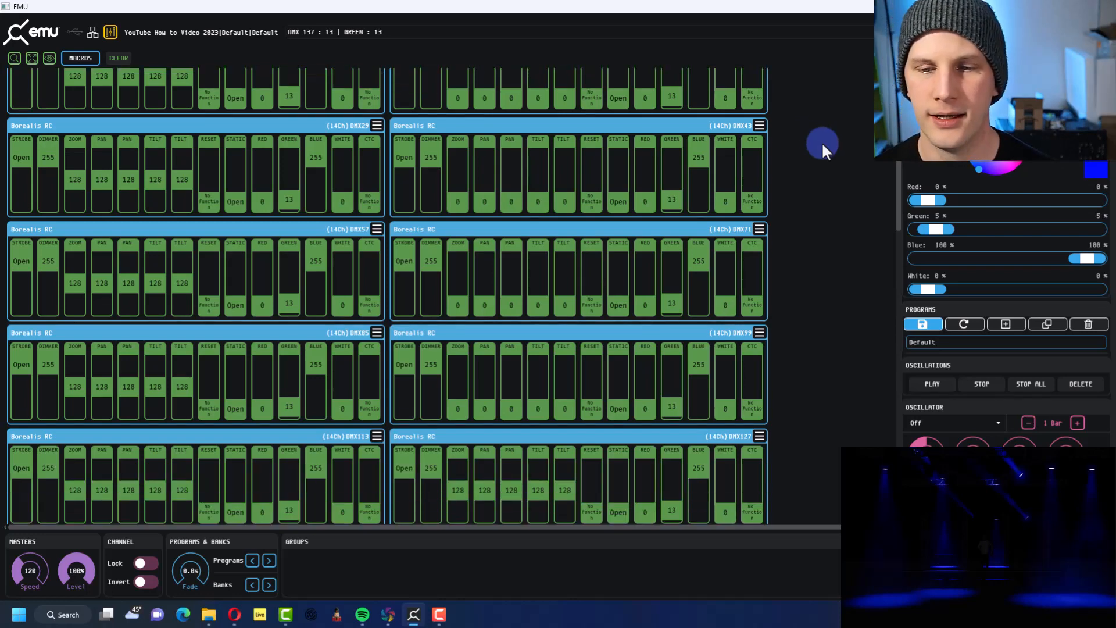
scroll(822, 142, up, 3)
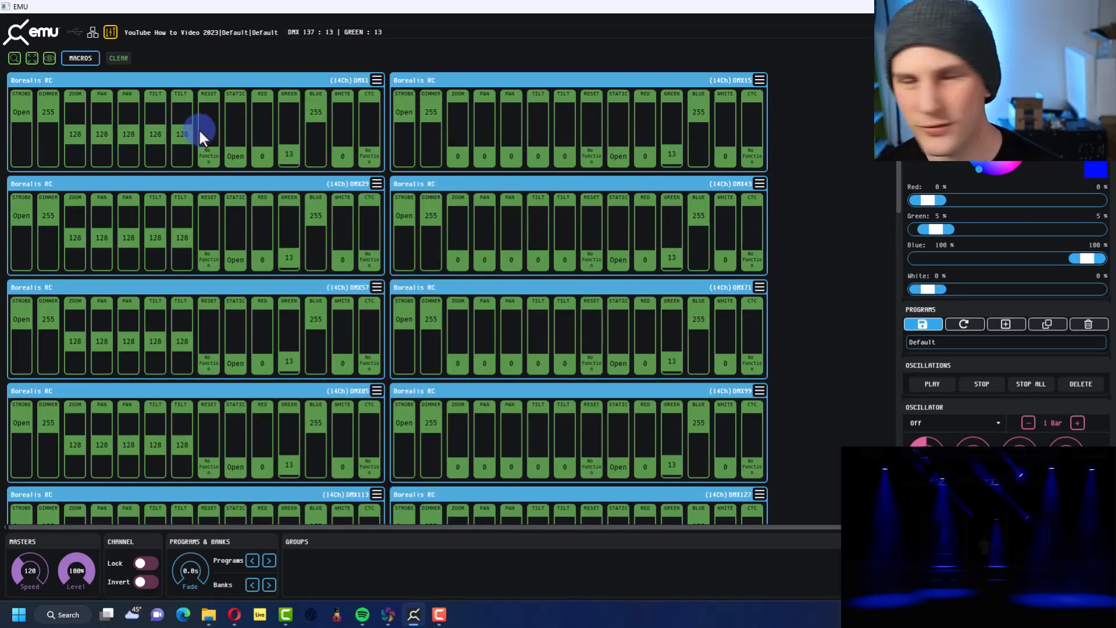
scroll(619, 361, down, 5)
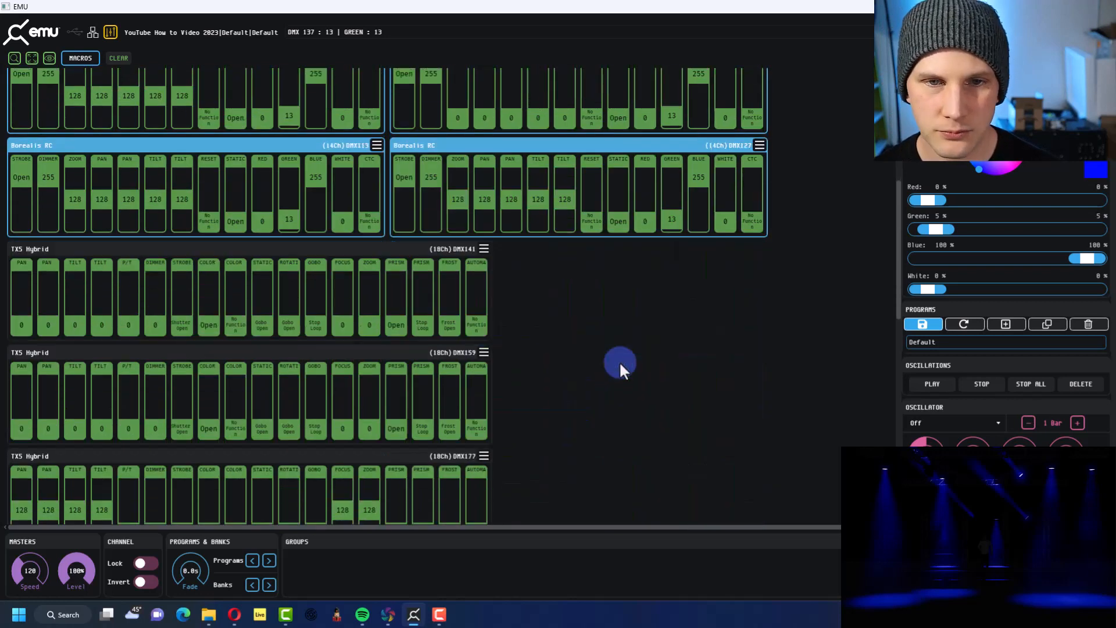
scroll(620, 361, down, 2)
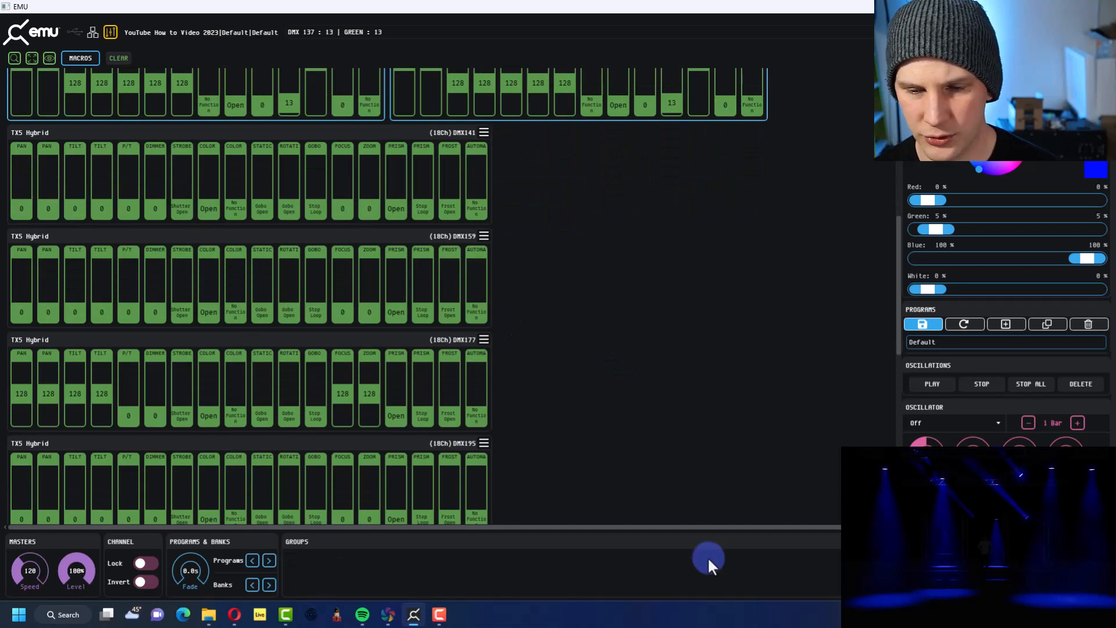
scroll(706, 431, up, 8)
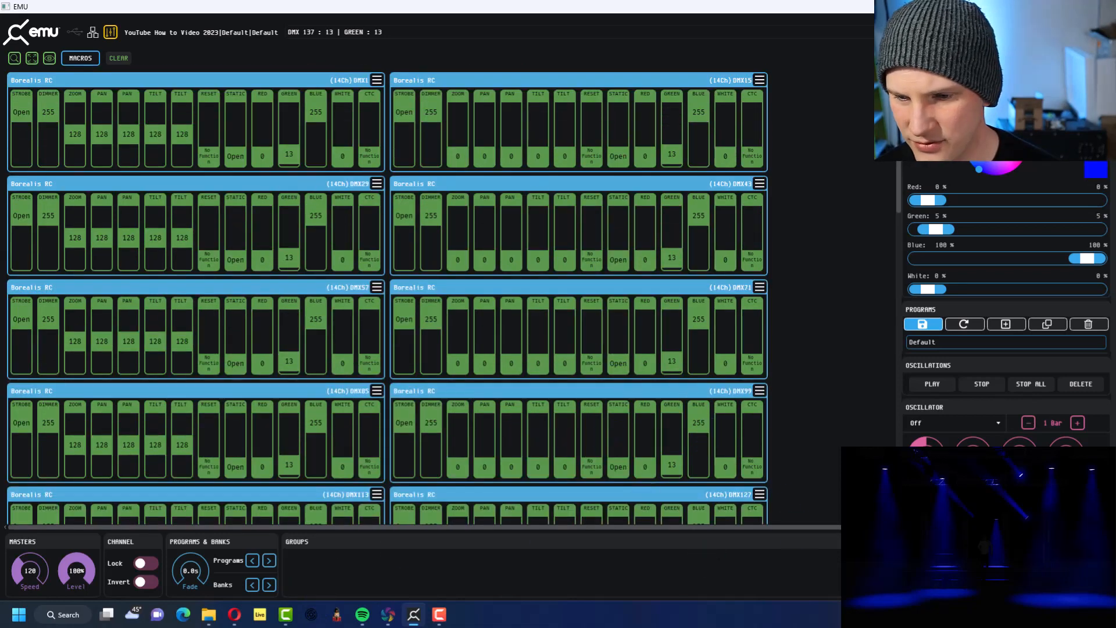
click(881, 542)
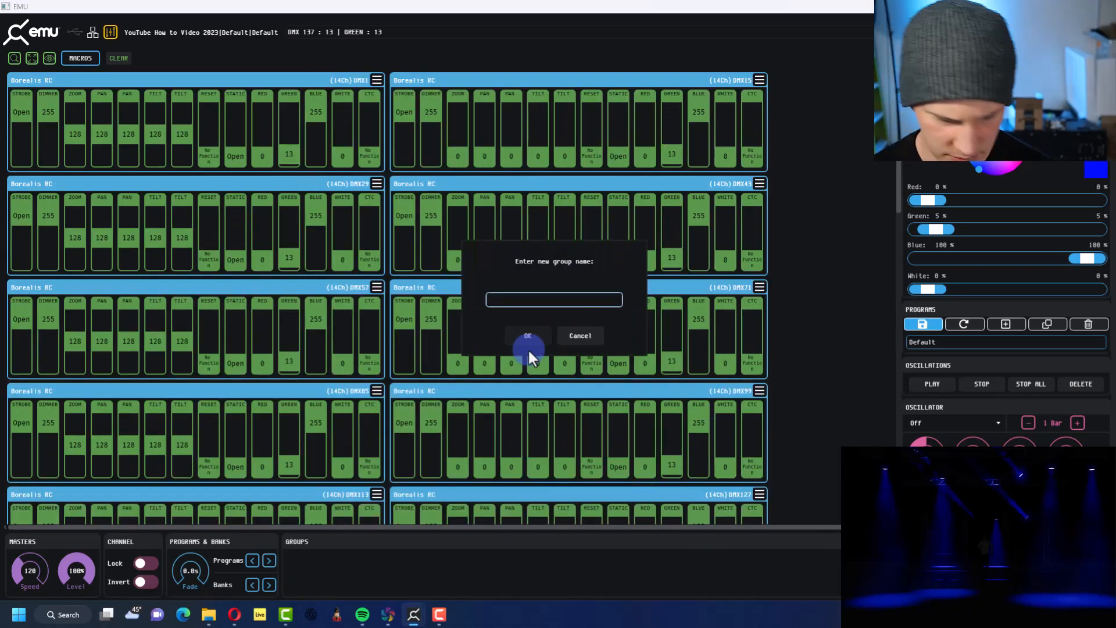
text(Boreal)
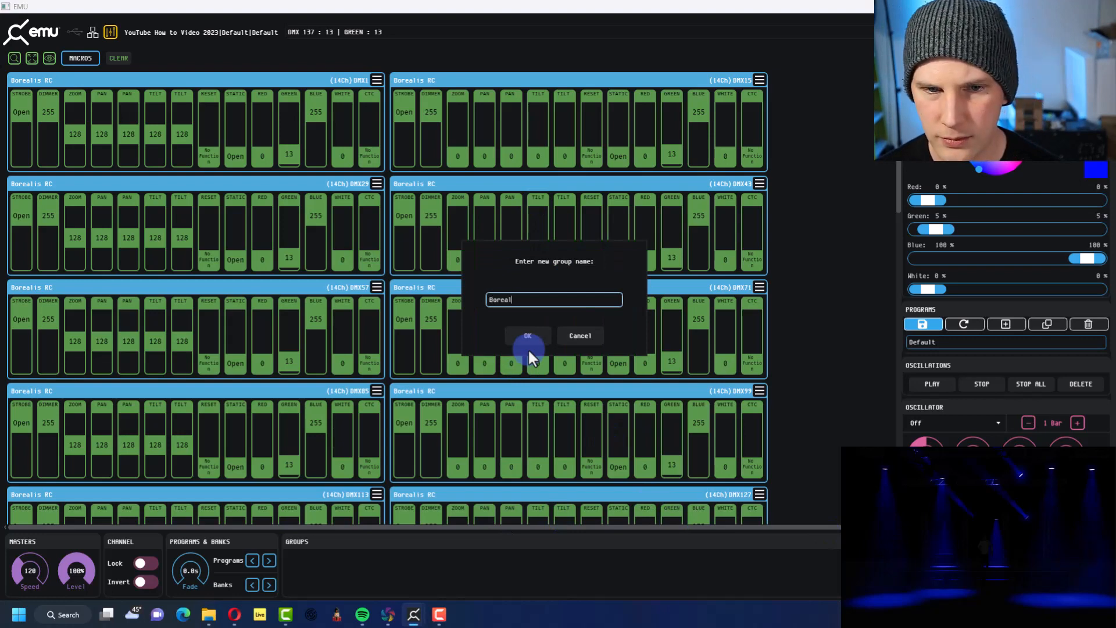
text(is)
click(528, 348)
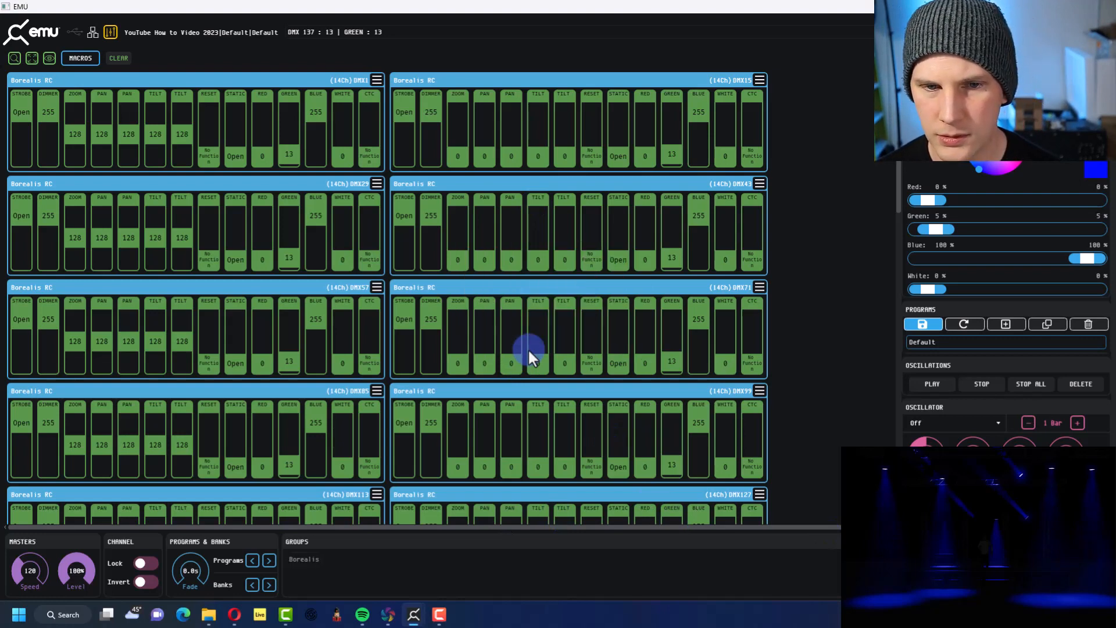
Select the Borealis group and set its colour to red 255 with green 47
click(311, 559)
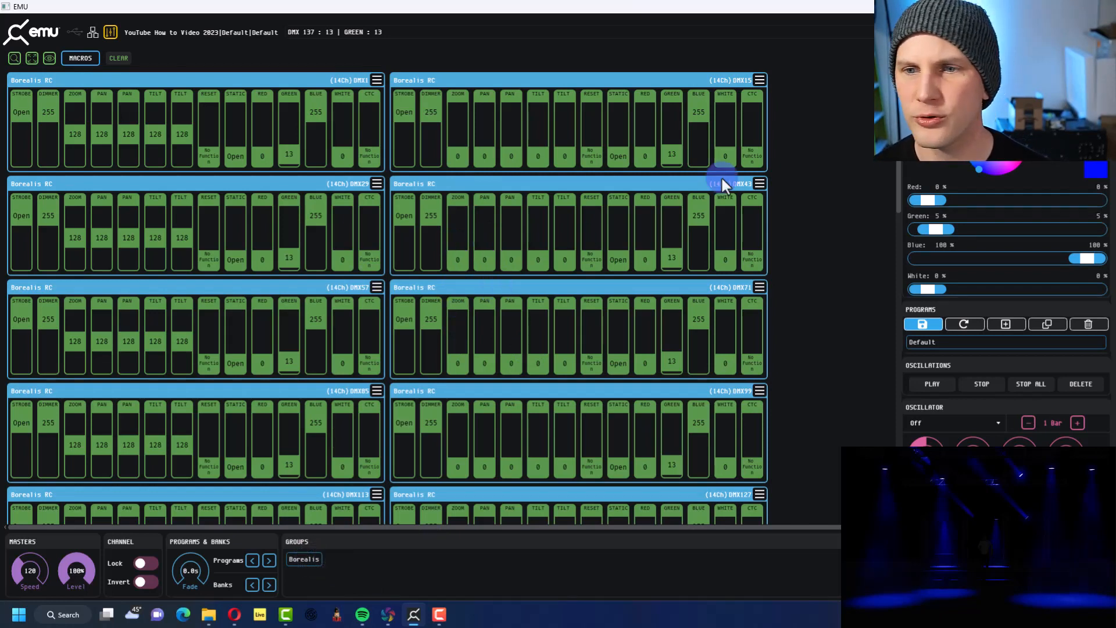
drag(982, 137, 1025, 137)
Lower the Borealis group's dimmer slightly to 253 and bring it back to 255
click(977, 87)
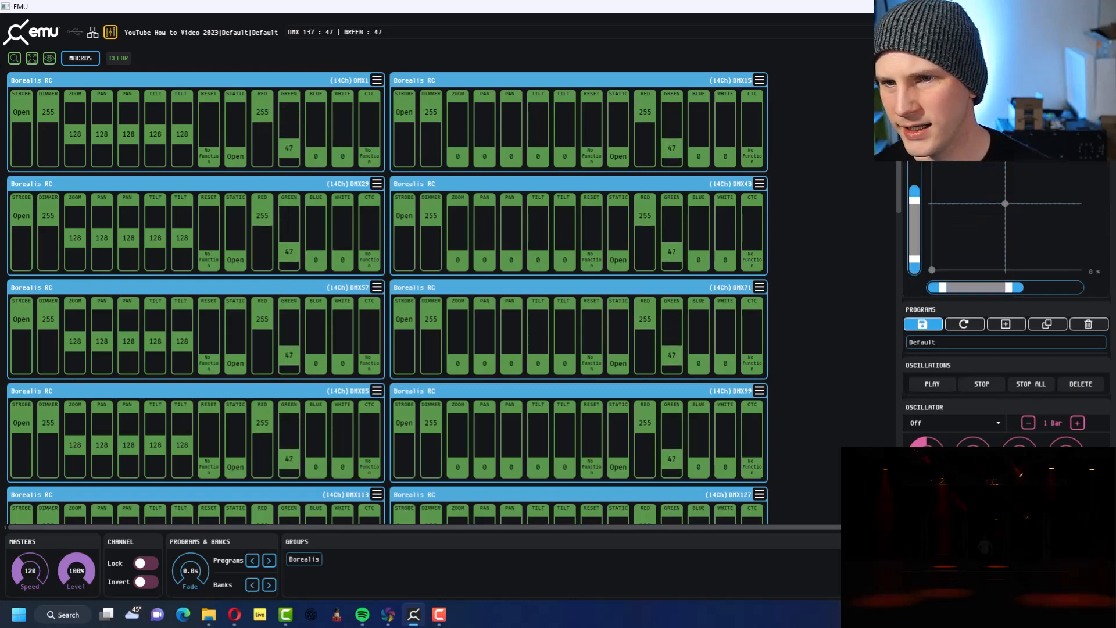
click(931, 87)
drag(930, 114, 931, 116)
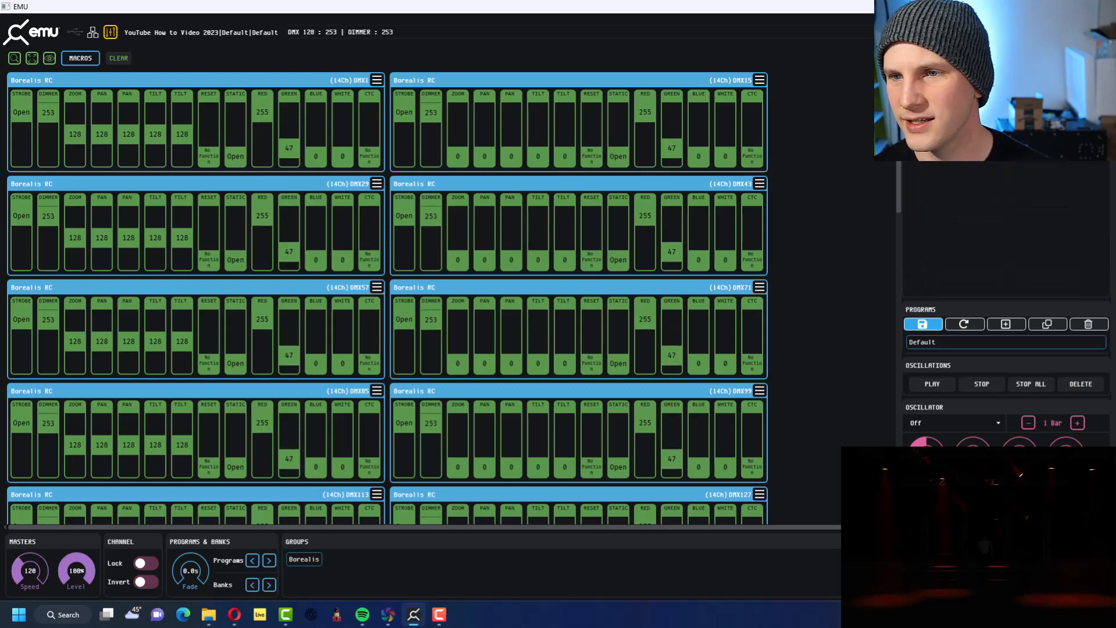
mouse_move(1093, 134)
mouse_down()
mouse_move(806, 134)
mouse_move(1099, 134)
mouse_up()
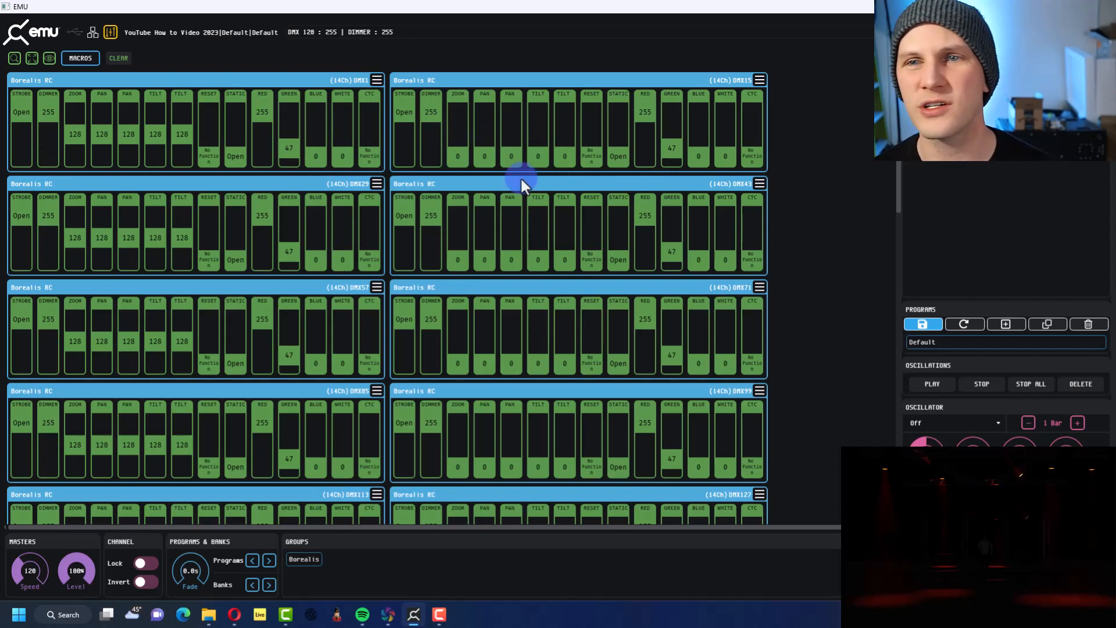
Move the Borealis group's position to about pan 124 and tilt 118, and deselect the fixtures
click(1006, 81)
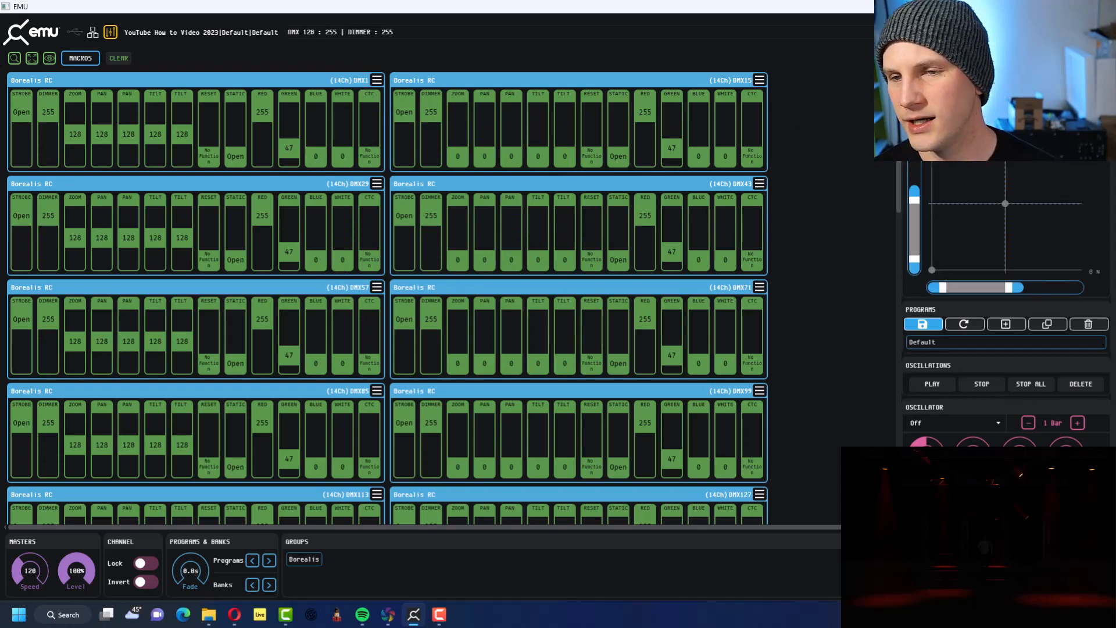
mouse_move(1005, 203)
mouse_down()
mouse_move(1011, 182)
mouse_move(1005, 213)
mouse_move(1014, 213)
mouse_move(990, 207)
mouse_move(1004, 207)
mouse_up()
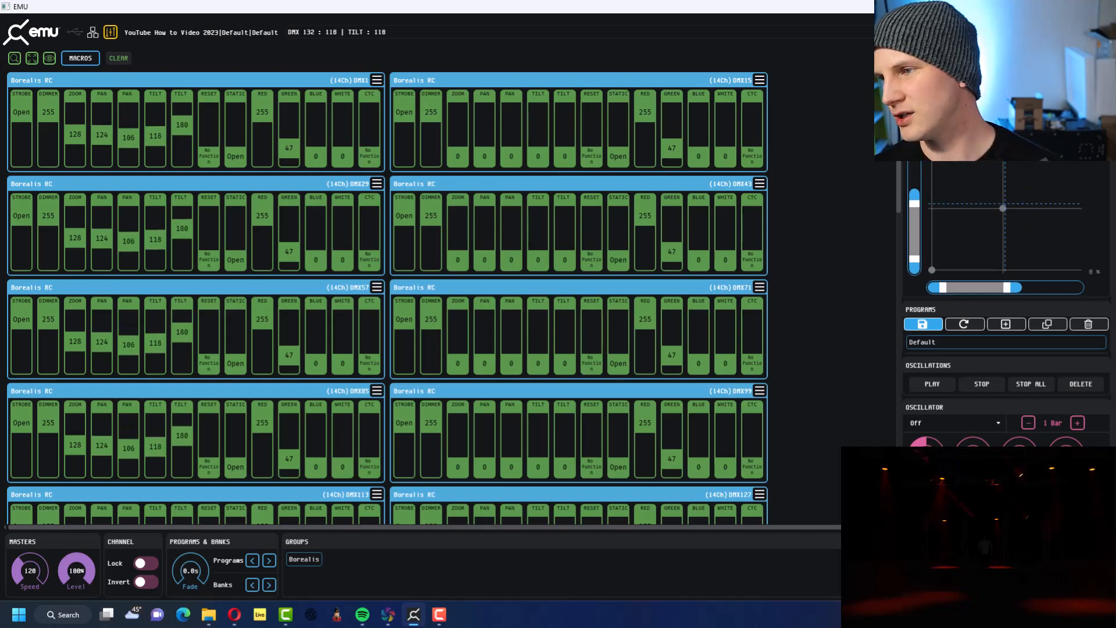
click(824, 147)
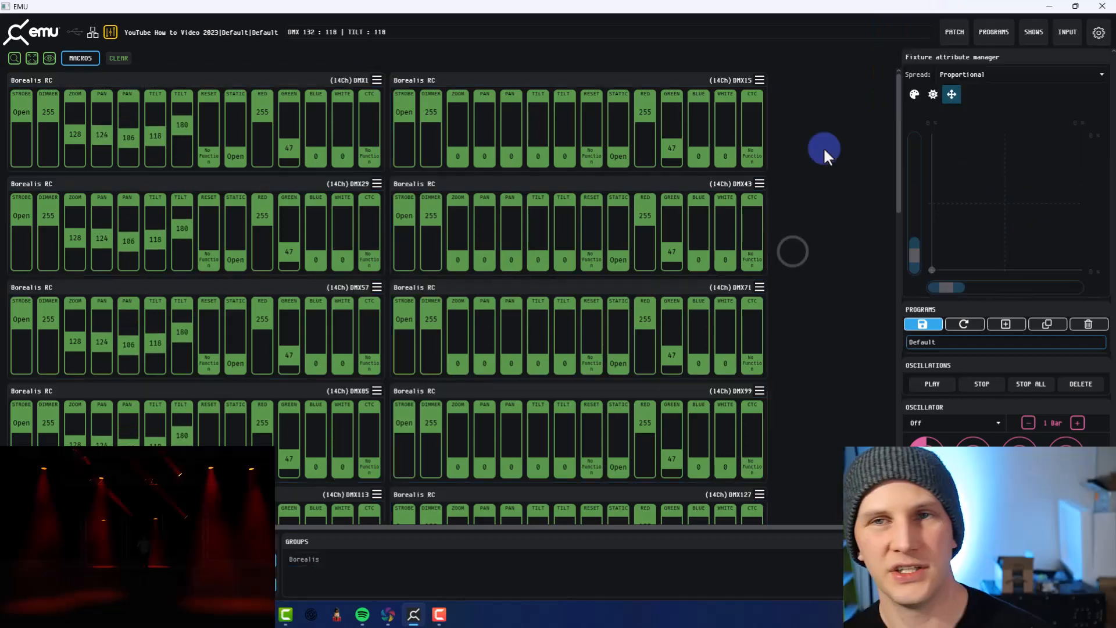
Add a new bank in the programs view and name it Song 1
click(999, 34)
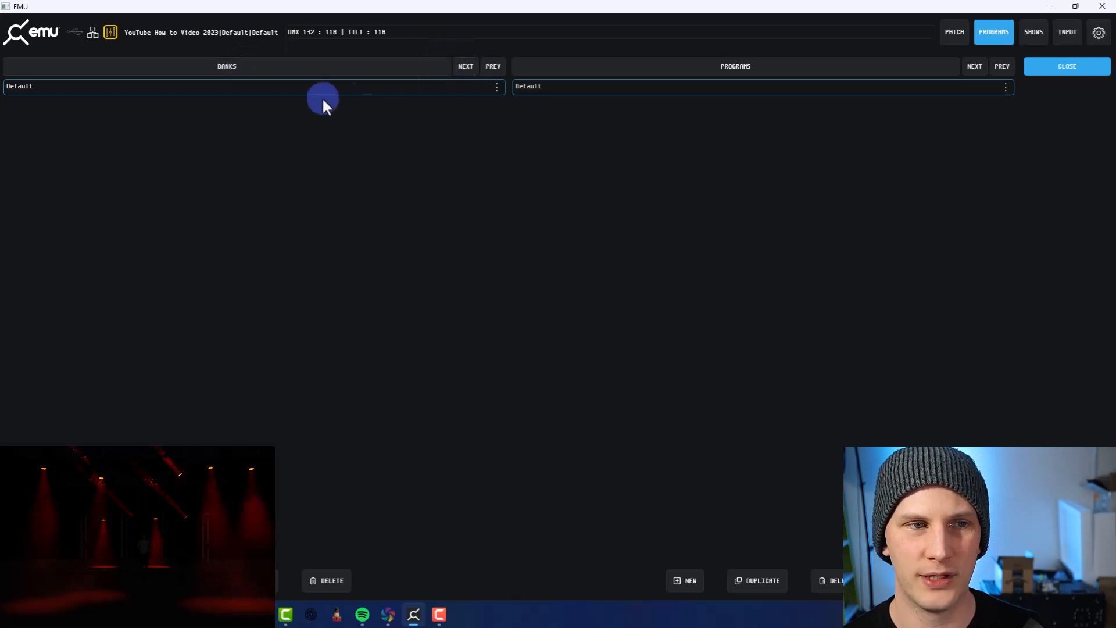
click(175, 581)
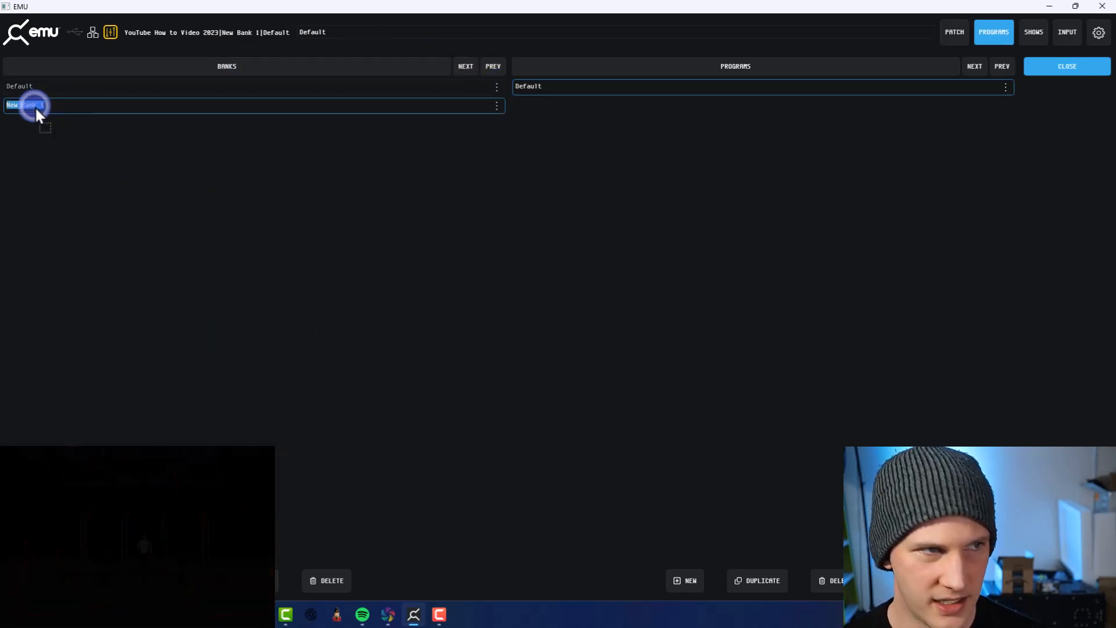
text(Song)
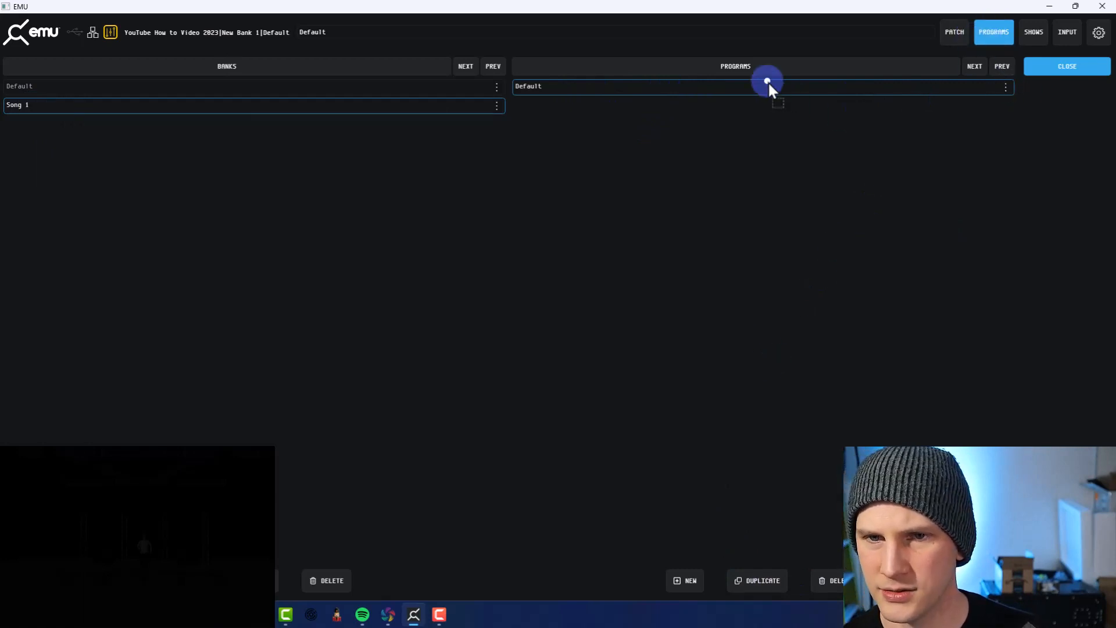
Name the program in the Song 1 bank Intro, check the Default bank, and return to the fixture faders with Song 1 active
text(Intro)
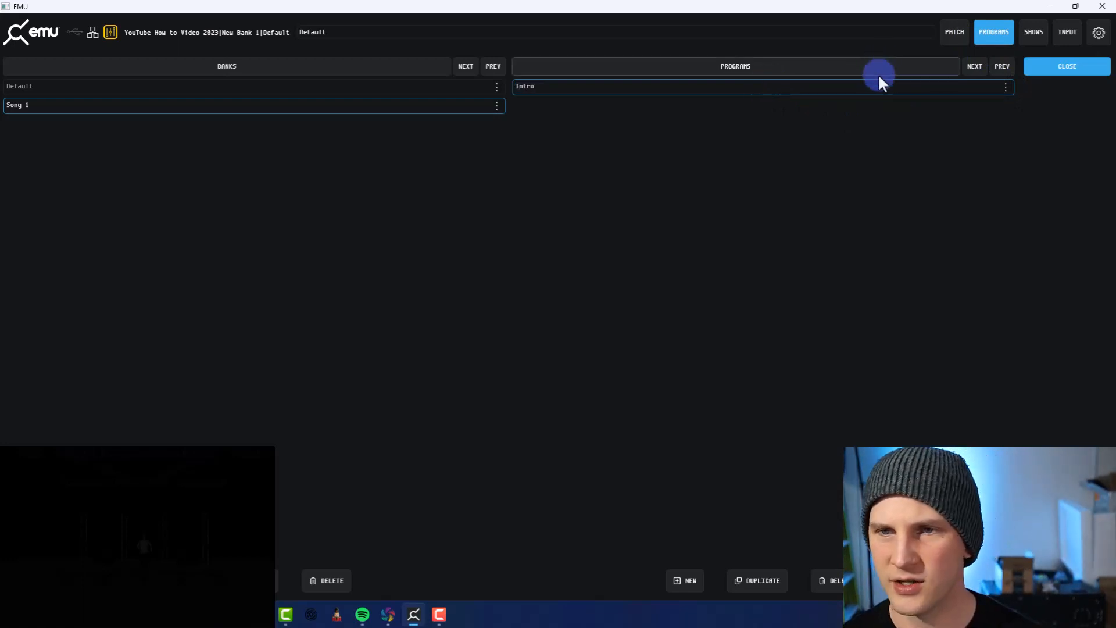
click(341, 90)
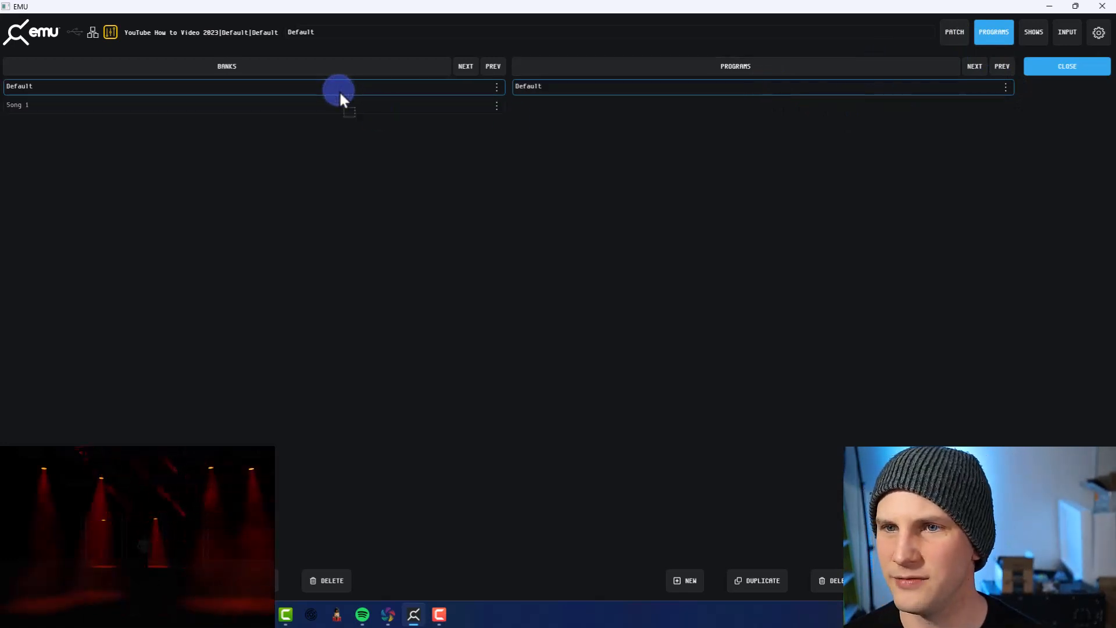
click(336, 104)
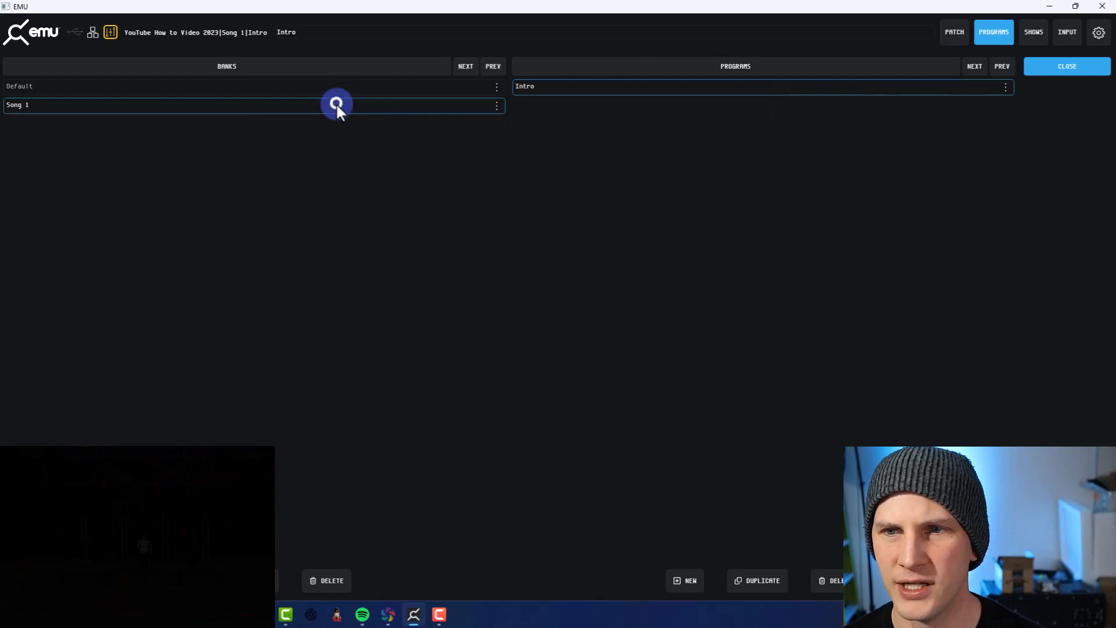
click(951, 28)
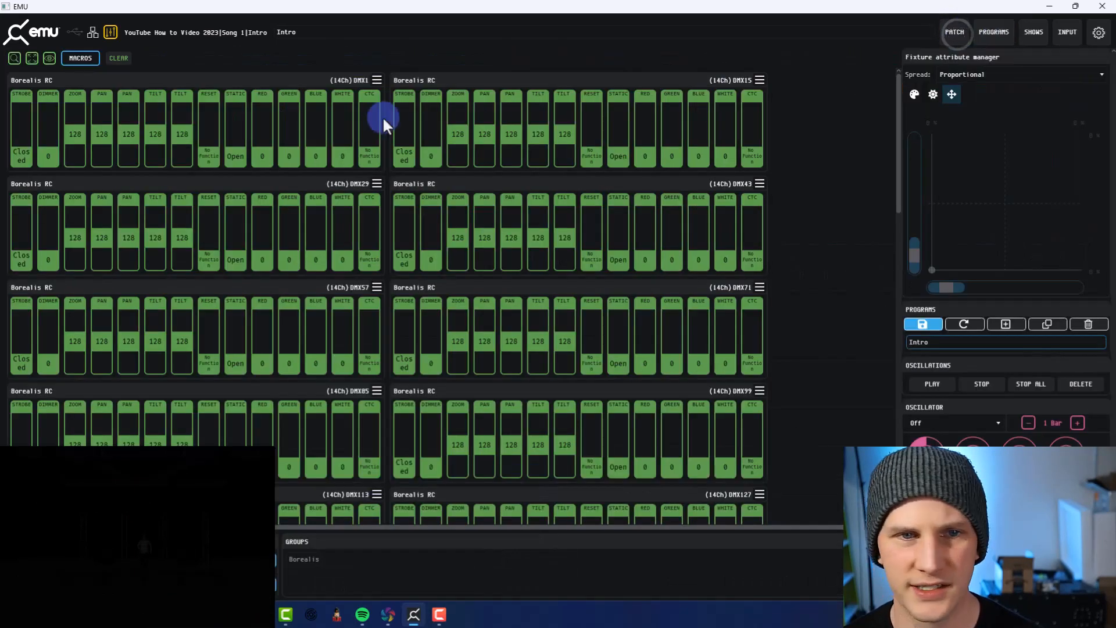
Select the Borealis group in the Intro program and set its intensity and strobe to 100%
click(232, 75)
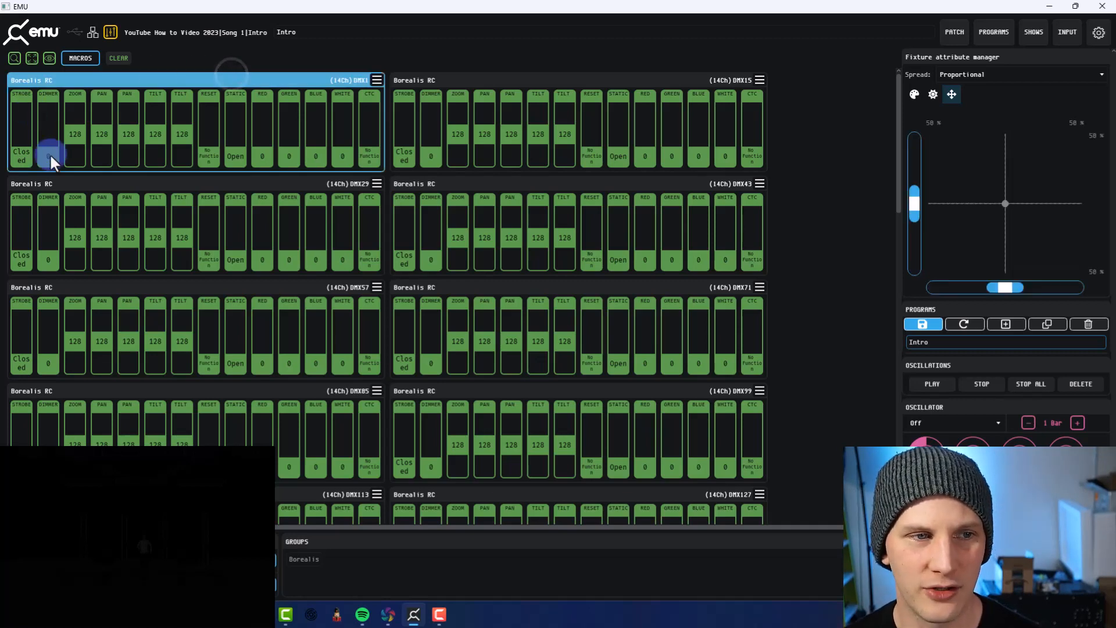
click(285, 561)
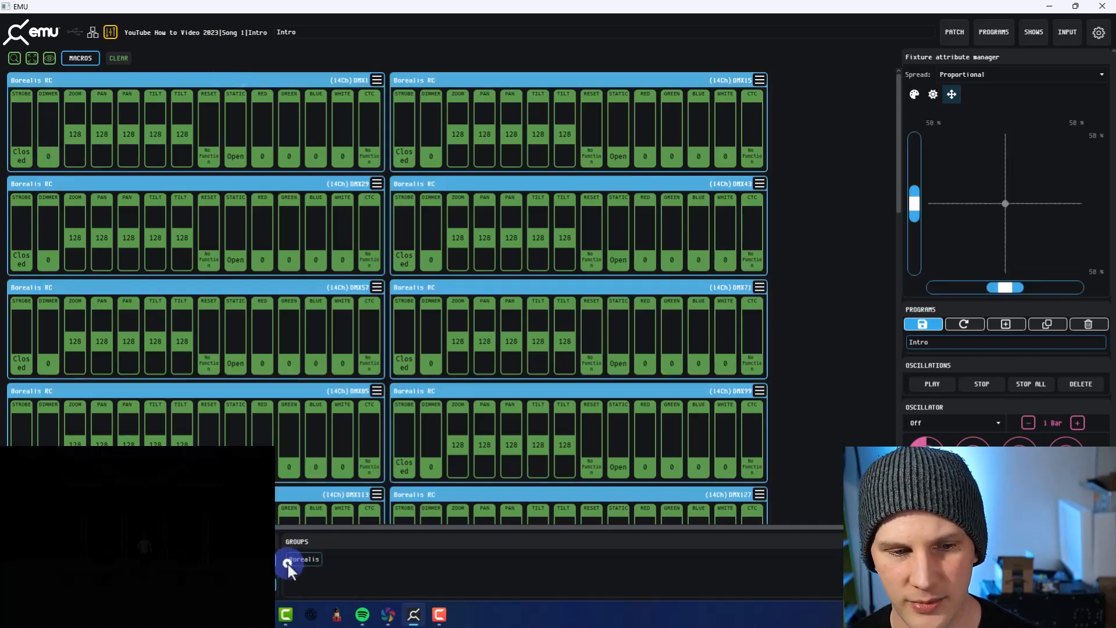
click(933, 93)
click(954, 124)
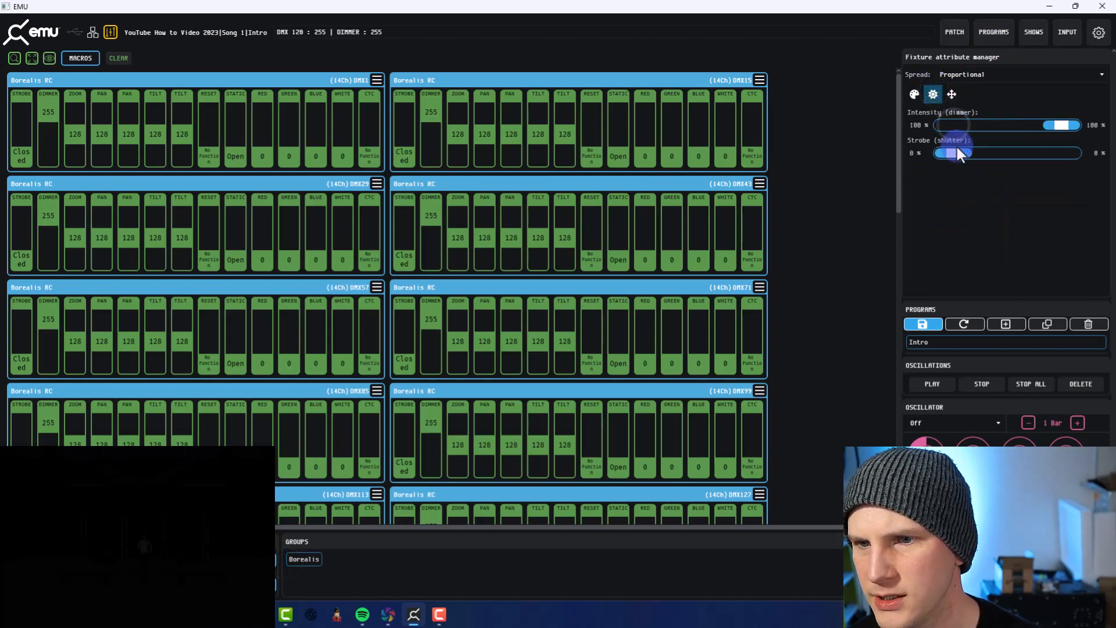
drag(958, 154, 1072, 148)
Set the Borealis group's colour to full red and its position to about pan 52% and tilt 33%
click(918, 94)
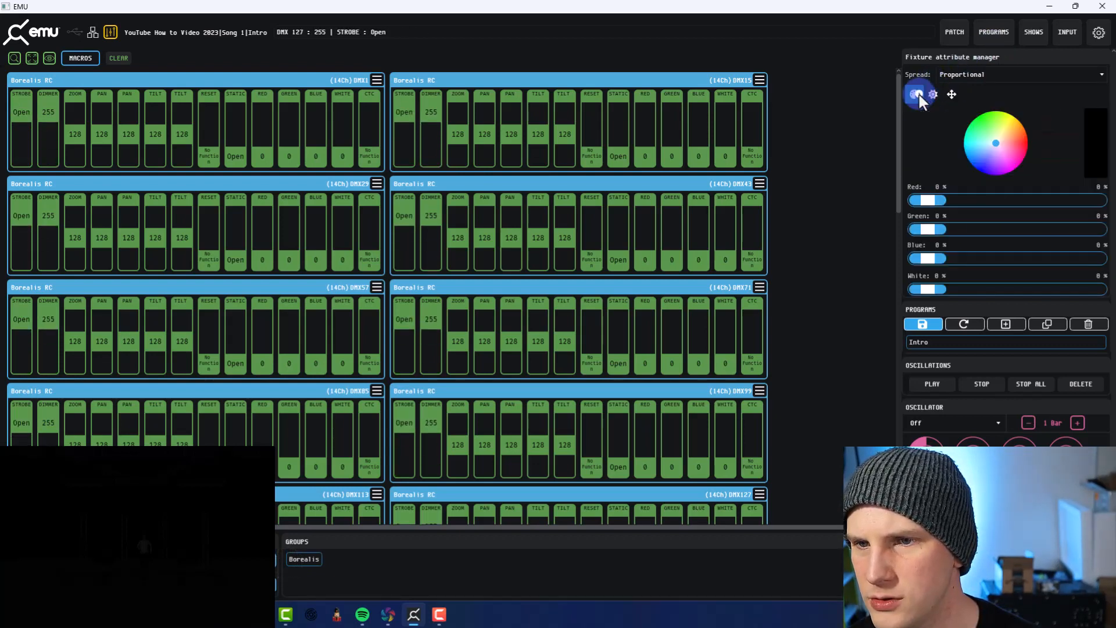
drag(986, 144, 1034, 142)
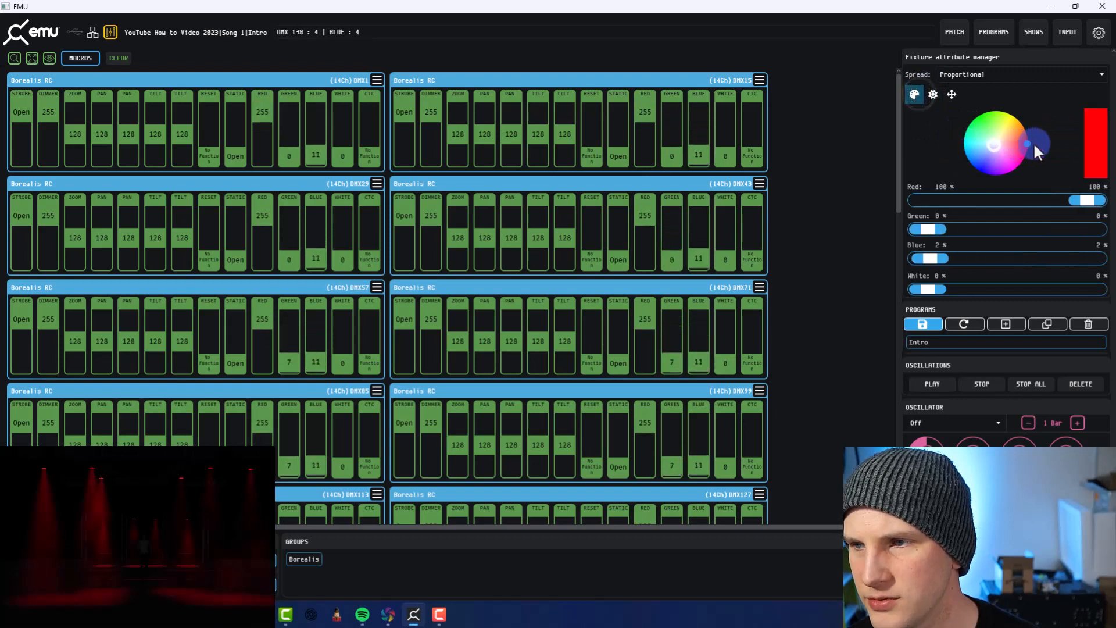
click(951, 95)
drag(979, 214, 1003, 266)
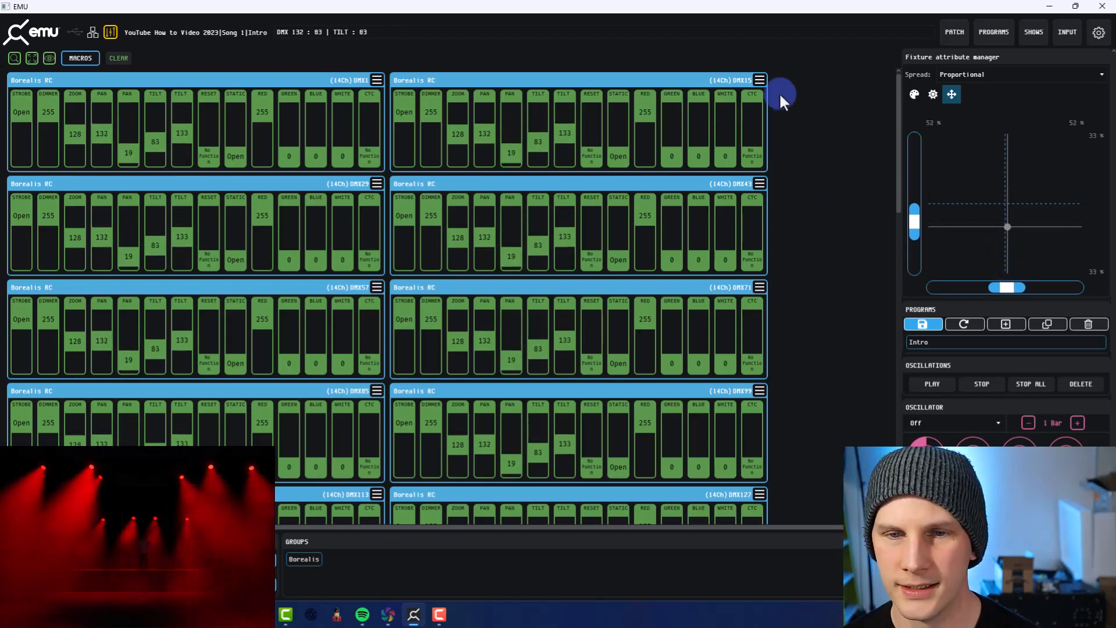
Save the Intro program, create a new blank program in the Song 1 bank, and switch to it
click(910, 323)
click(527, 332)
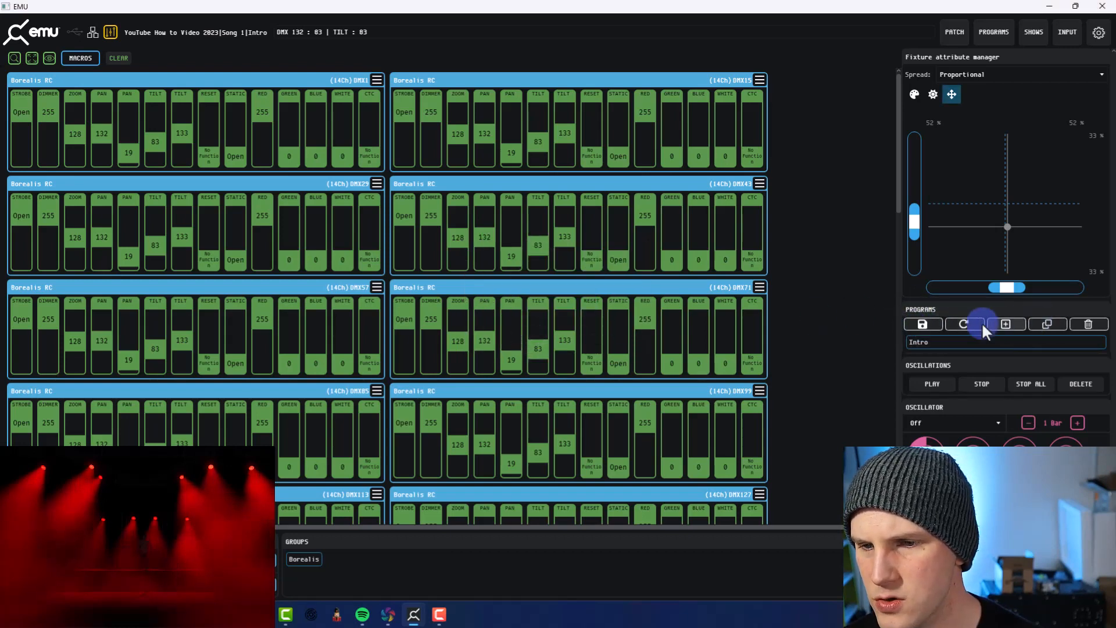
click(1016, 33)
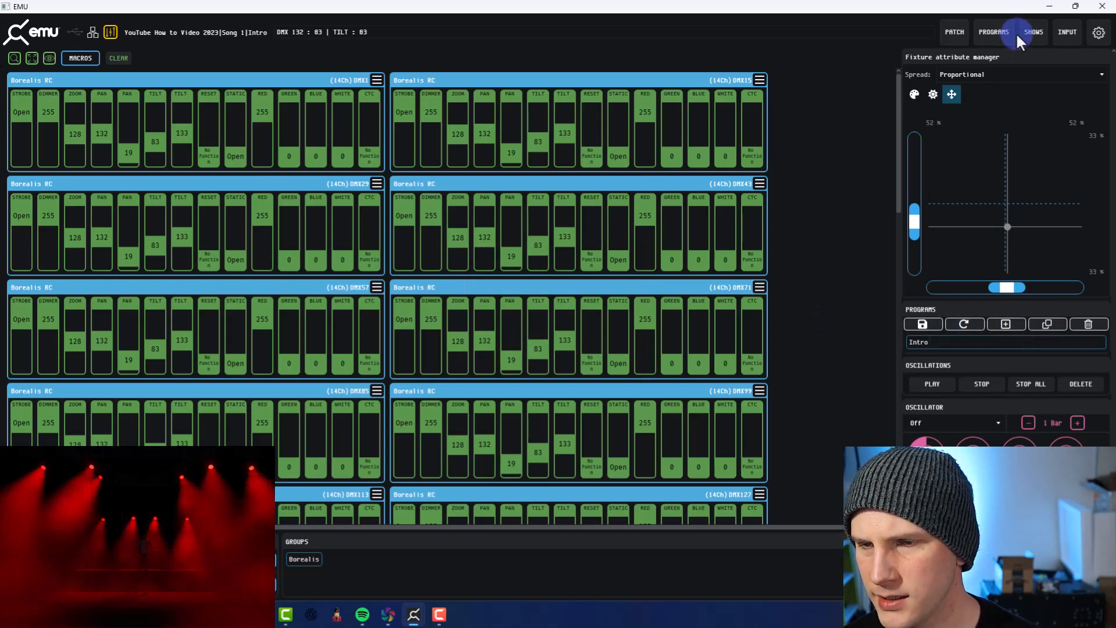
click(1012, 323)
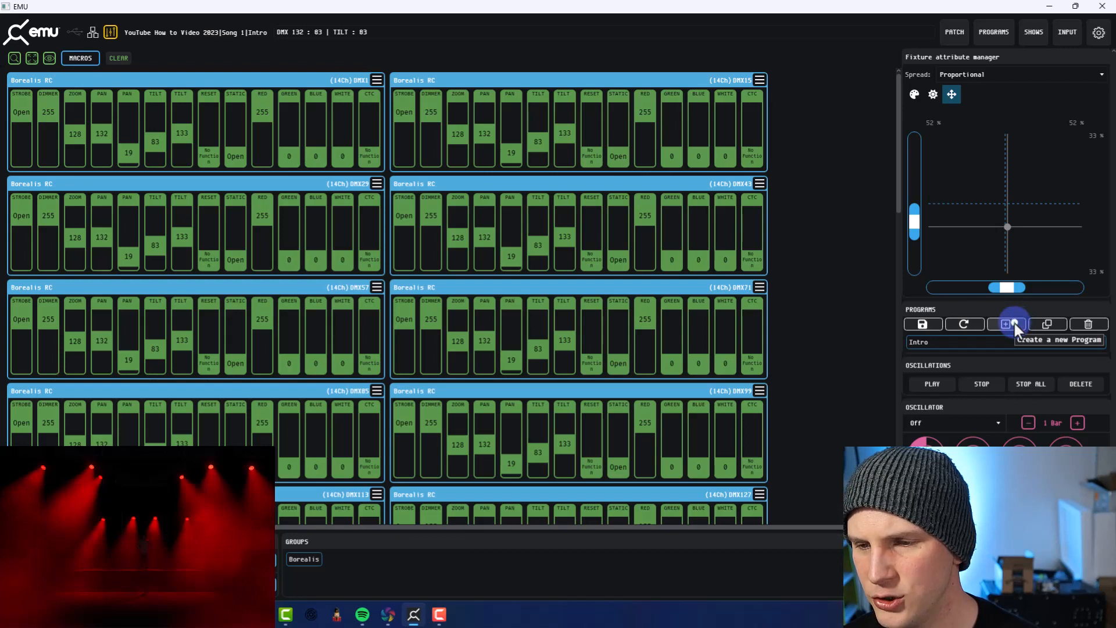
click(1014, 322)
click(945, 344)
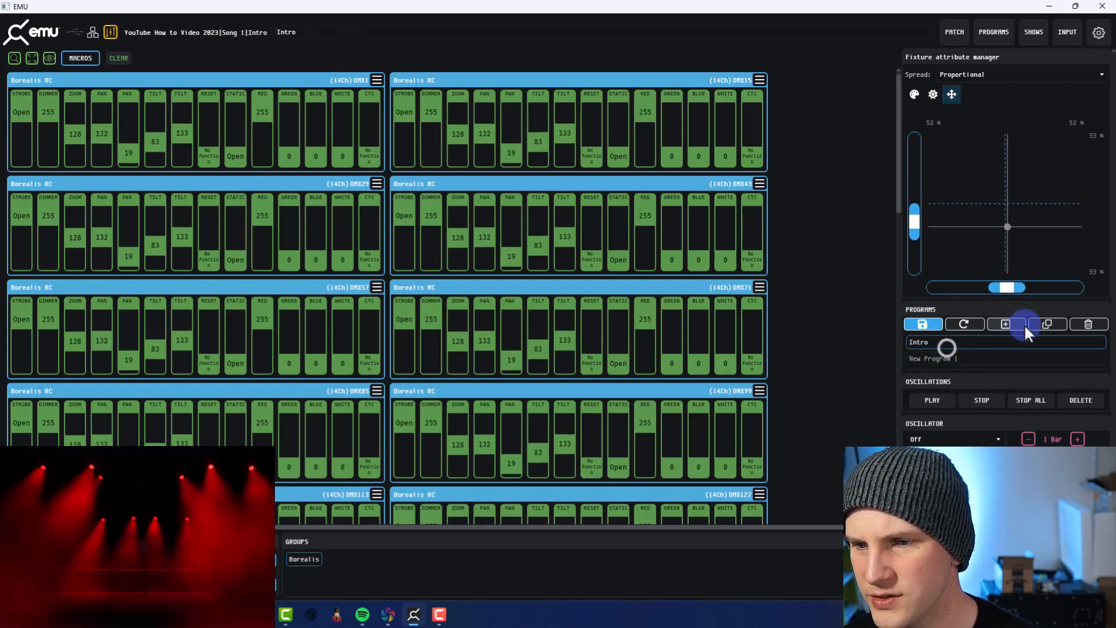
click(1046, 325)
click(973, 358)
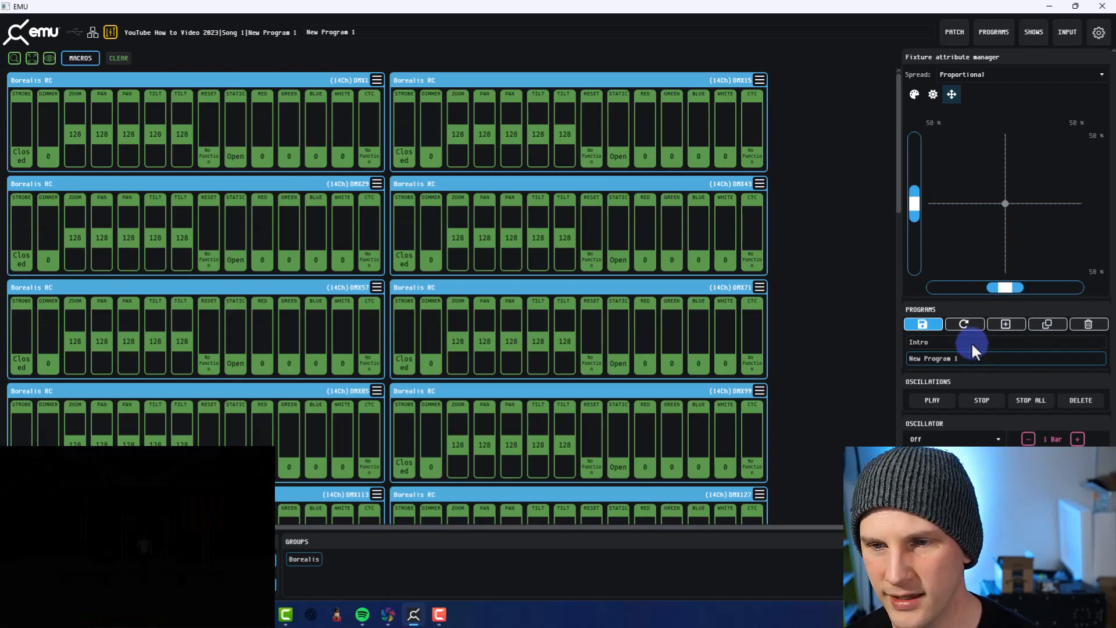
Duplicate the Intro program, compare the copy with the blank new program, and leave the copy active
click(971, 342)
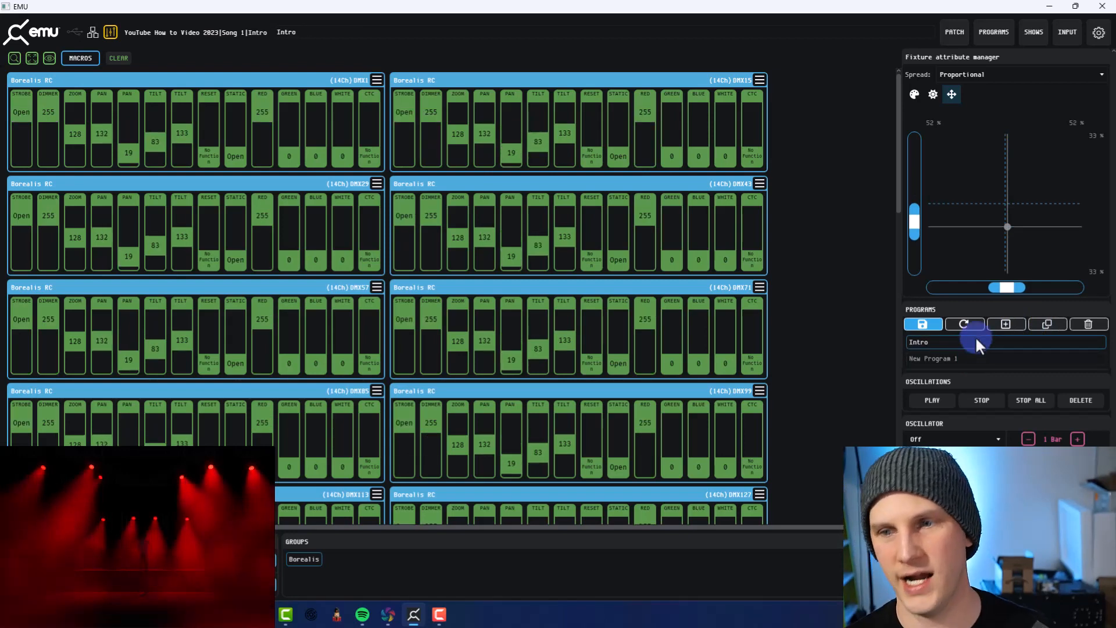
click(1047, 322)
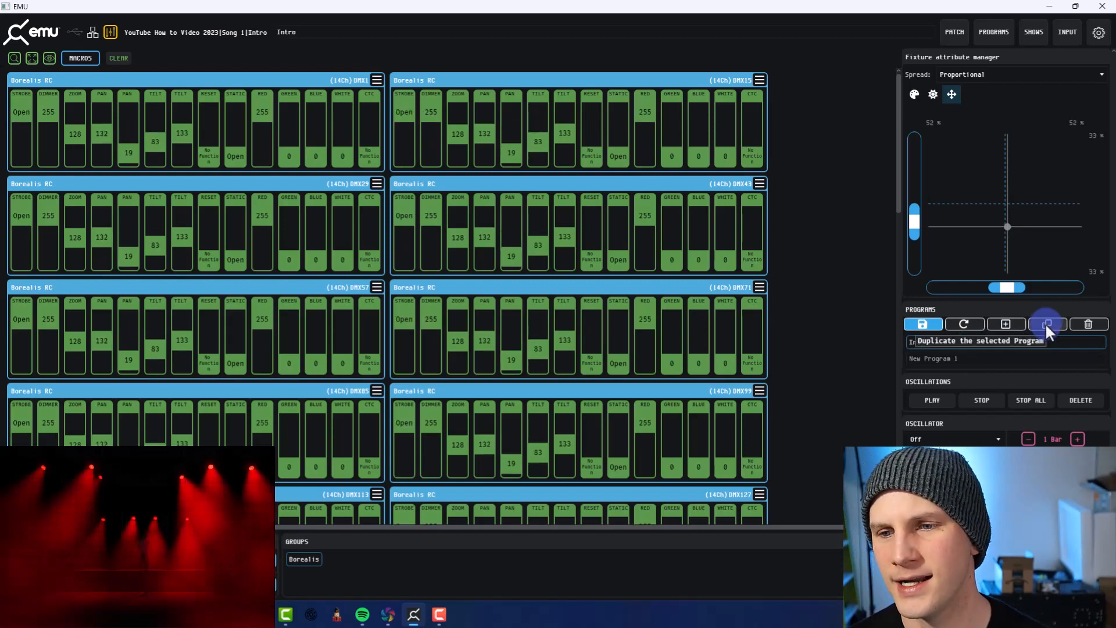
click(1046, 323)
click(937, 373)
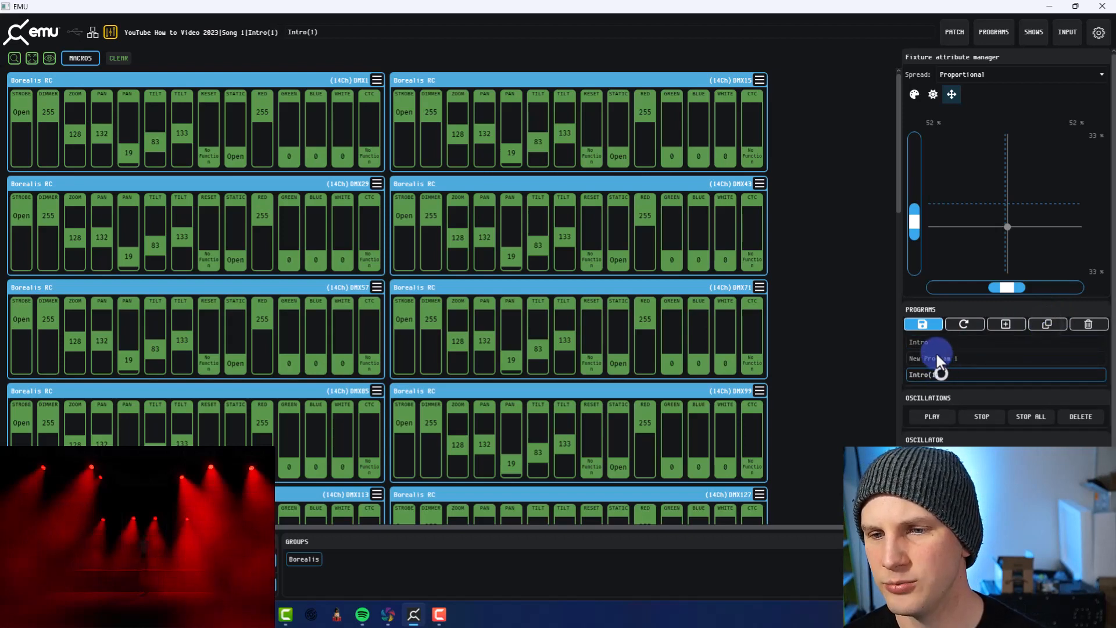
click(933, 360)
click(931, 373)
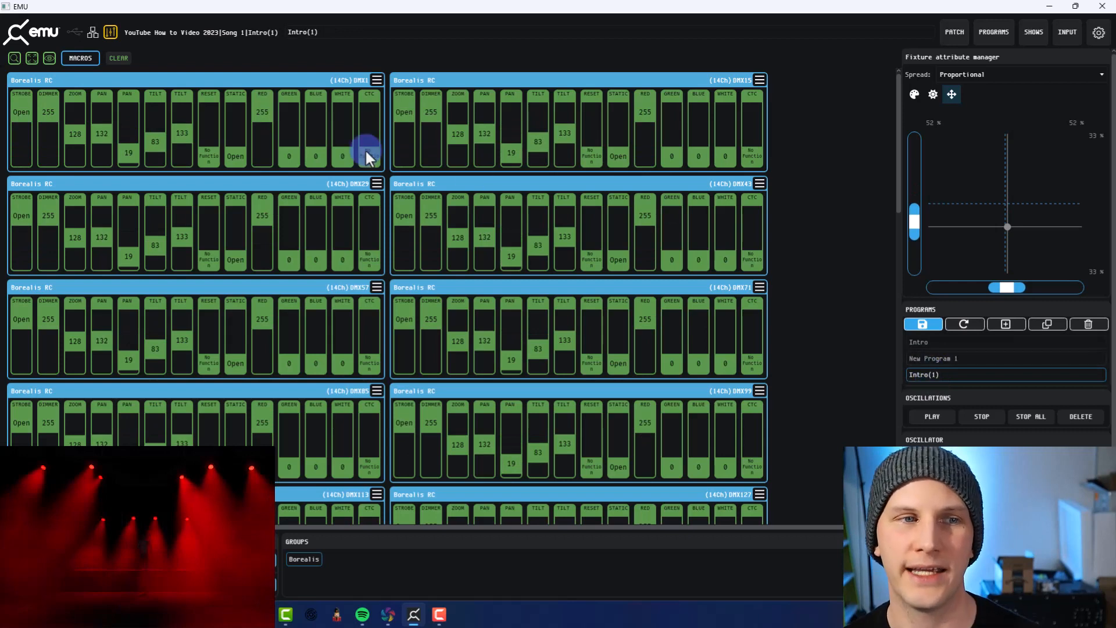
click(226, 129)
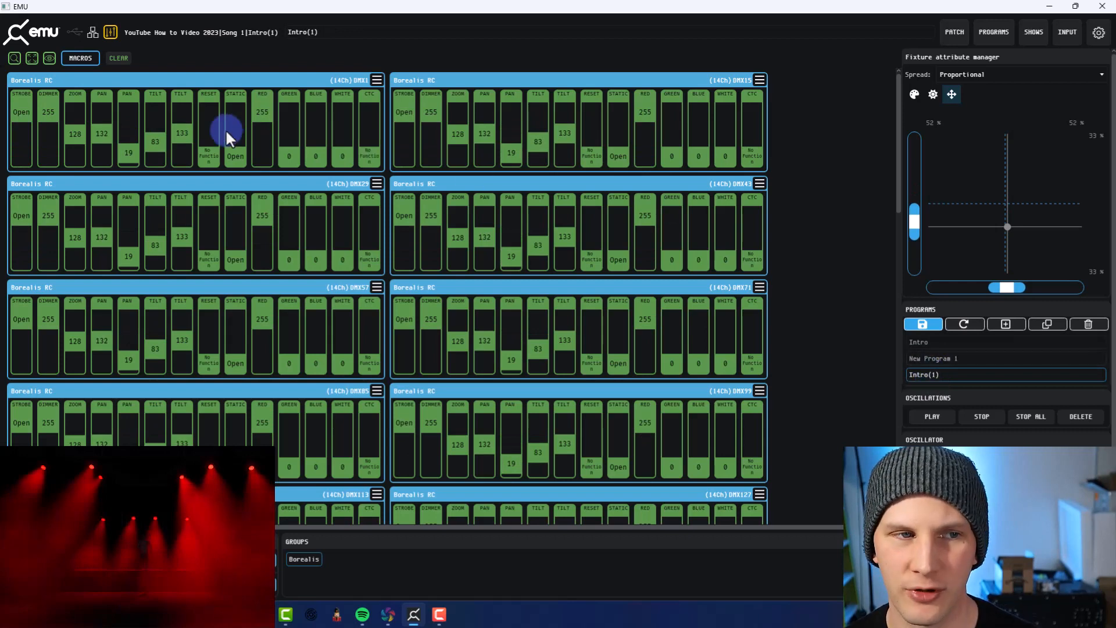
click(196, 104)
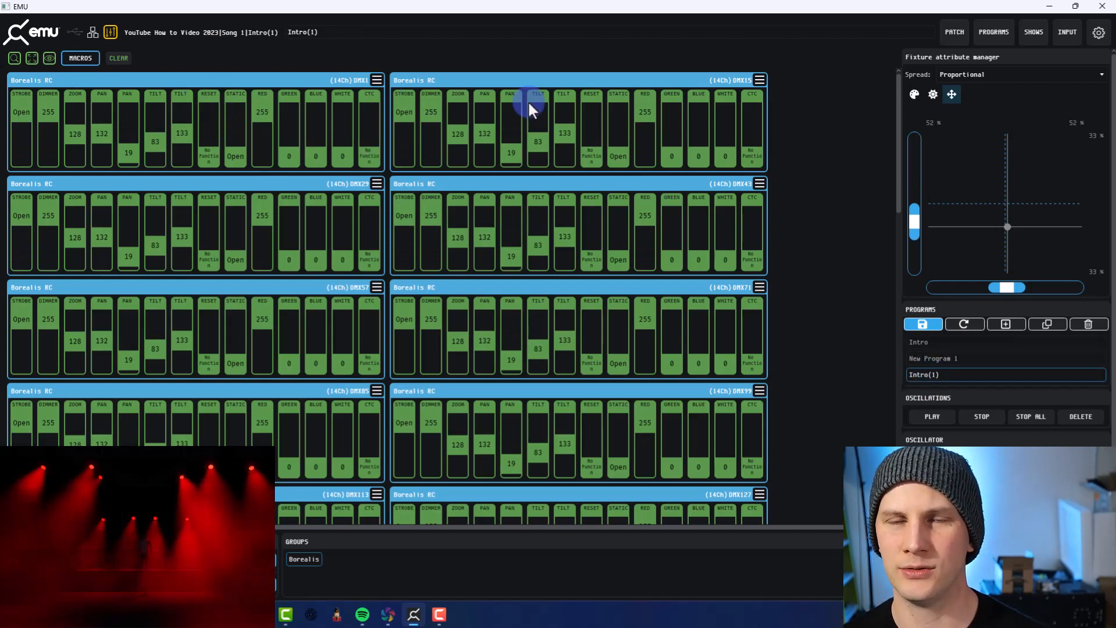
click(575, 109)
click(731, 104)
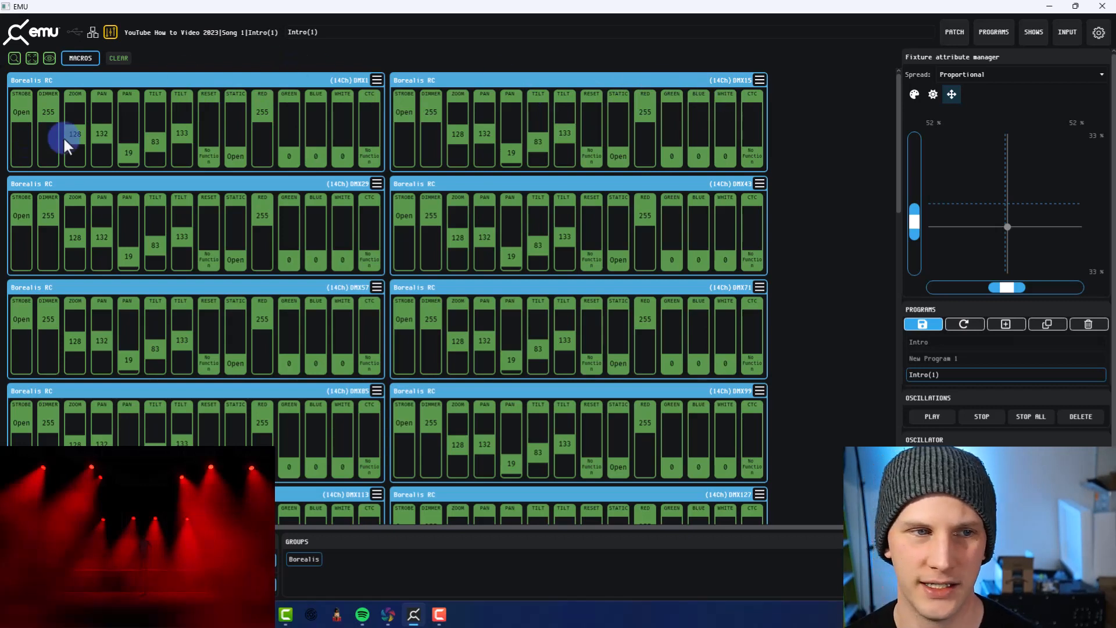
Change the Borealis group's colour in the duplicated Intro program to a light blue with red 0, green 94 and blue 255
click(921, 94)
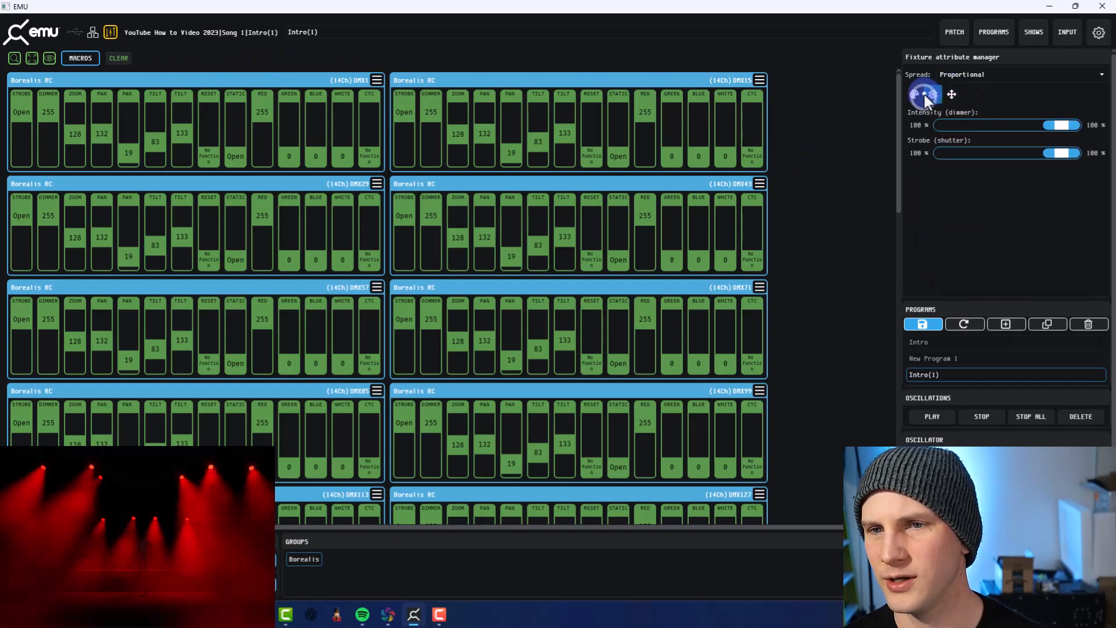
click(979, 166)
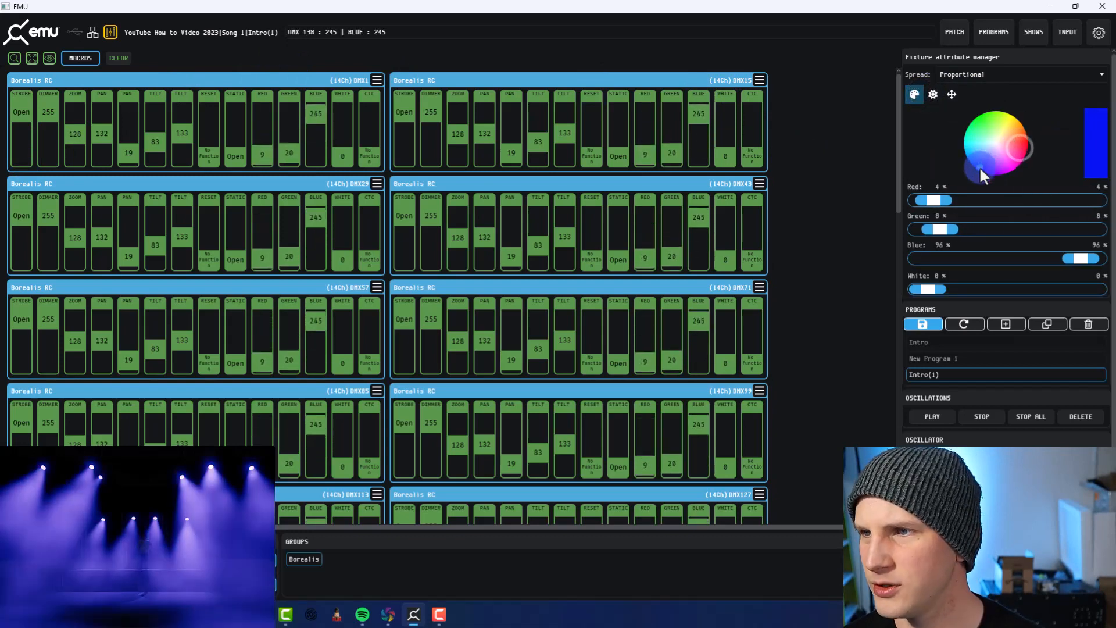
drag(979, 165, 967, 163)
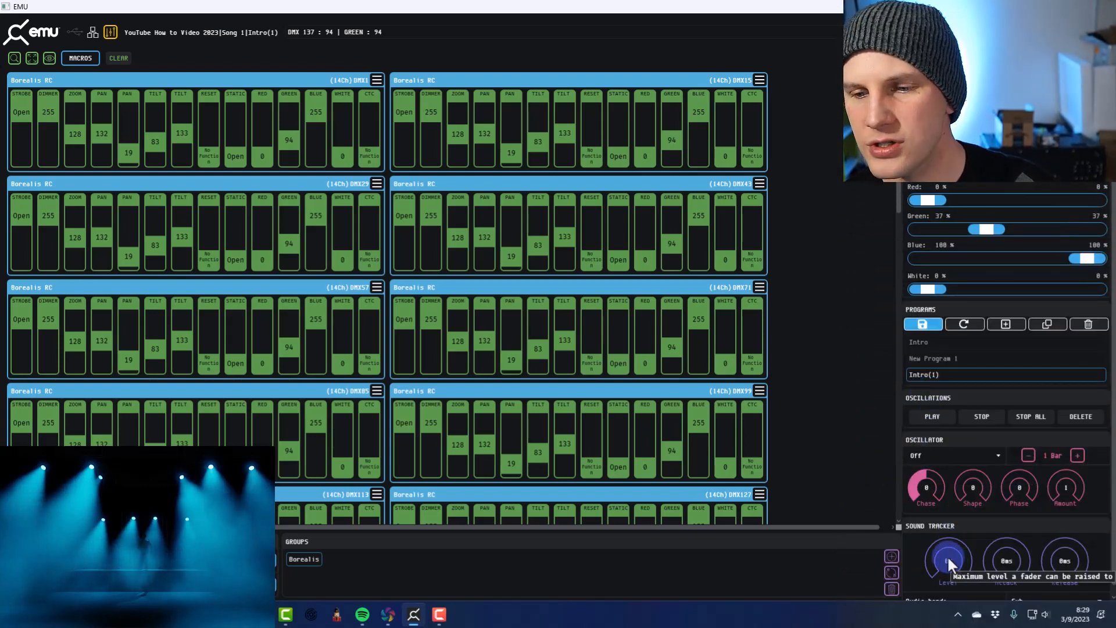
Deselect the fixtures, select the dimmer channels of all Borealis fixtures, and apply a Sine oscillator to them
scroll(947, 556, down, 1)
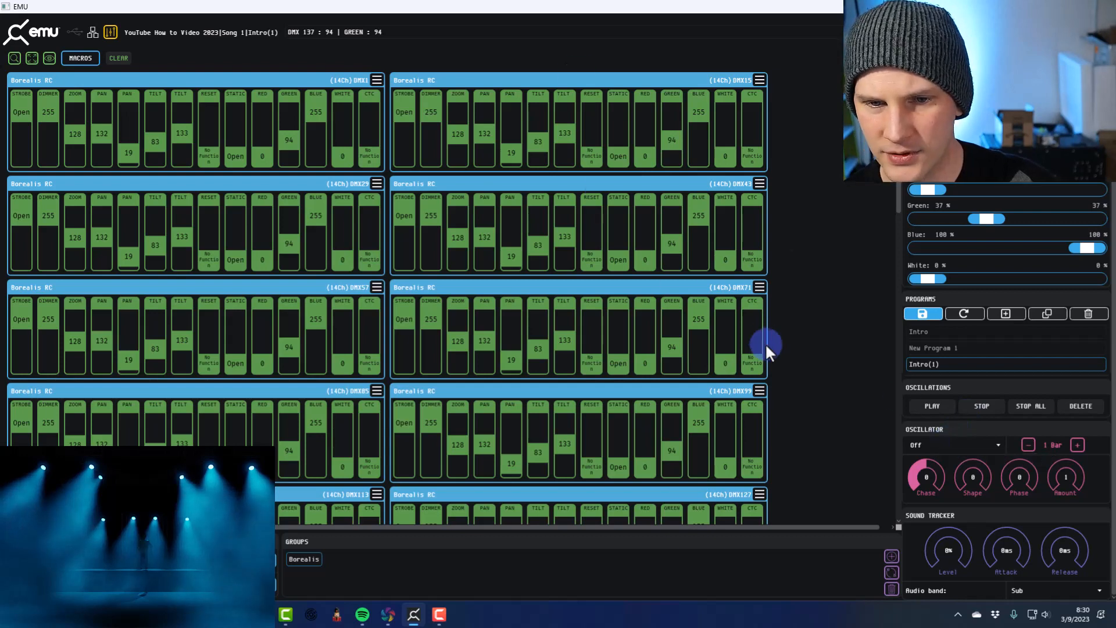
click(792, 321)
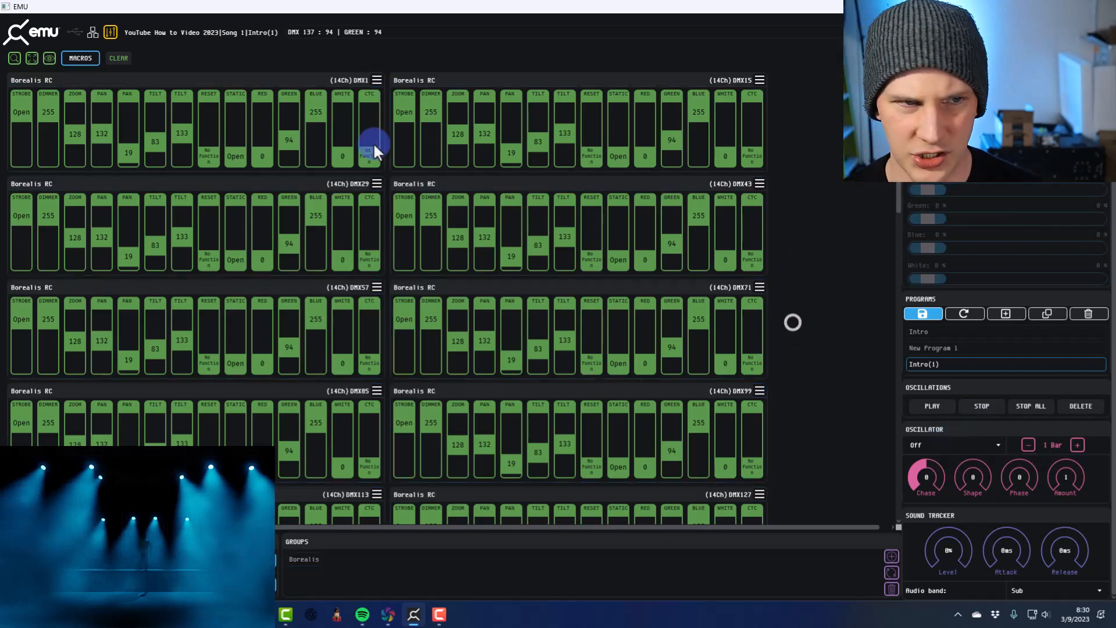
click(44, 110)
right_click(45, 108)
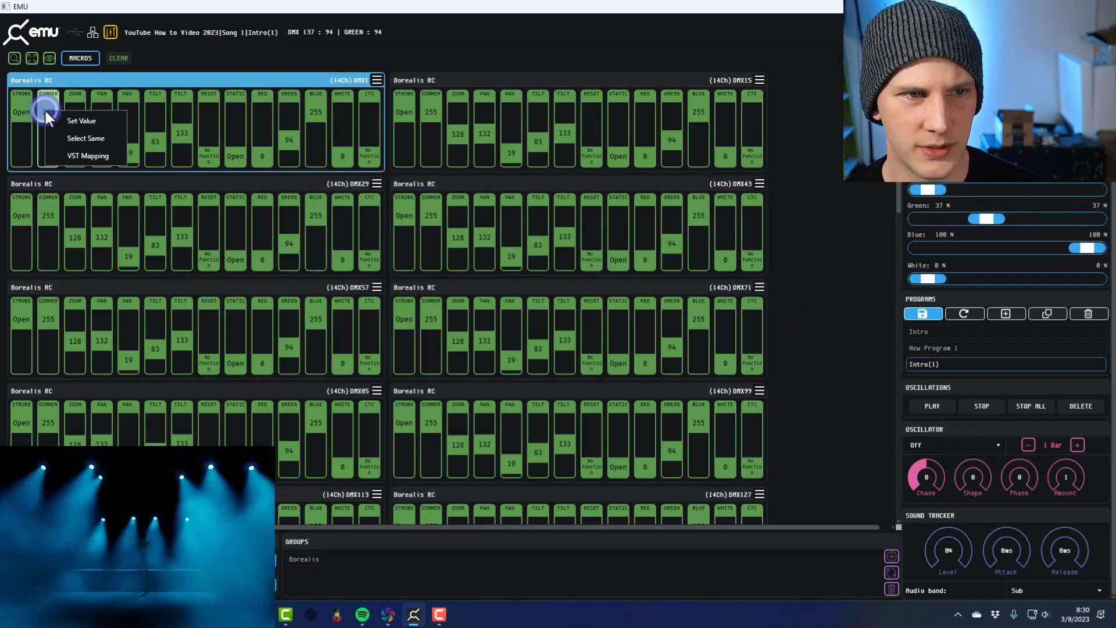
click(64, 142)
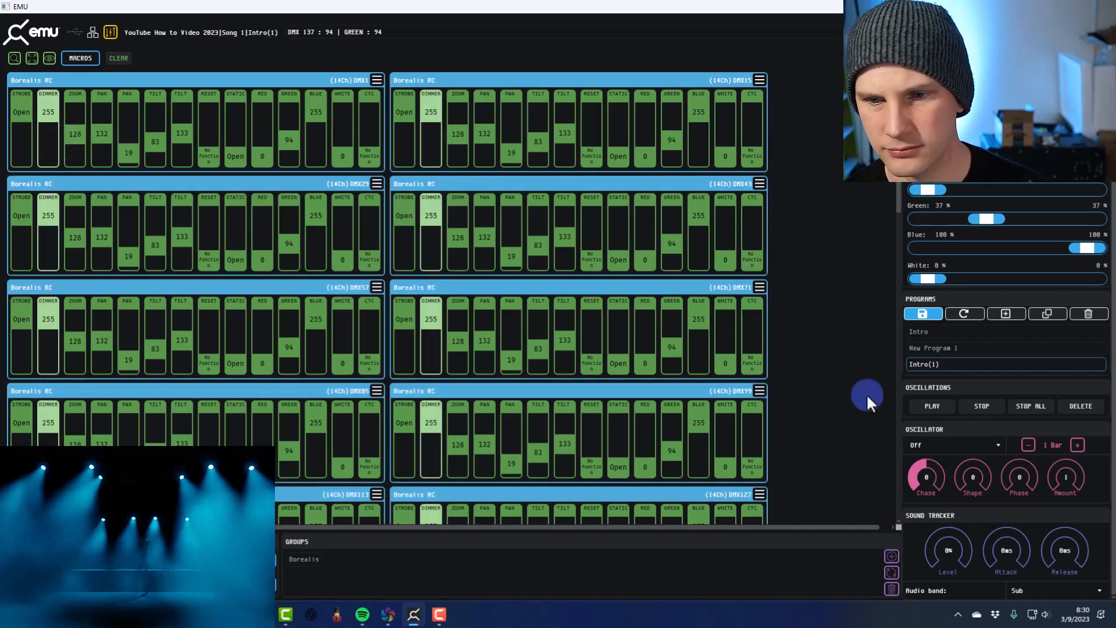
click(942, 452)
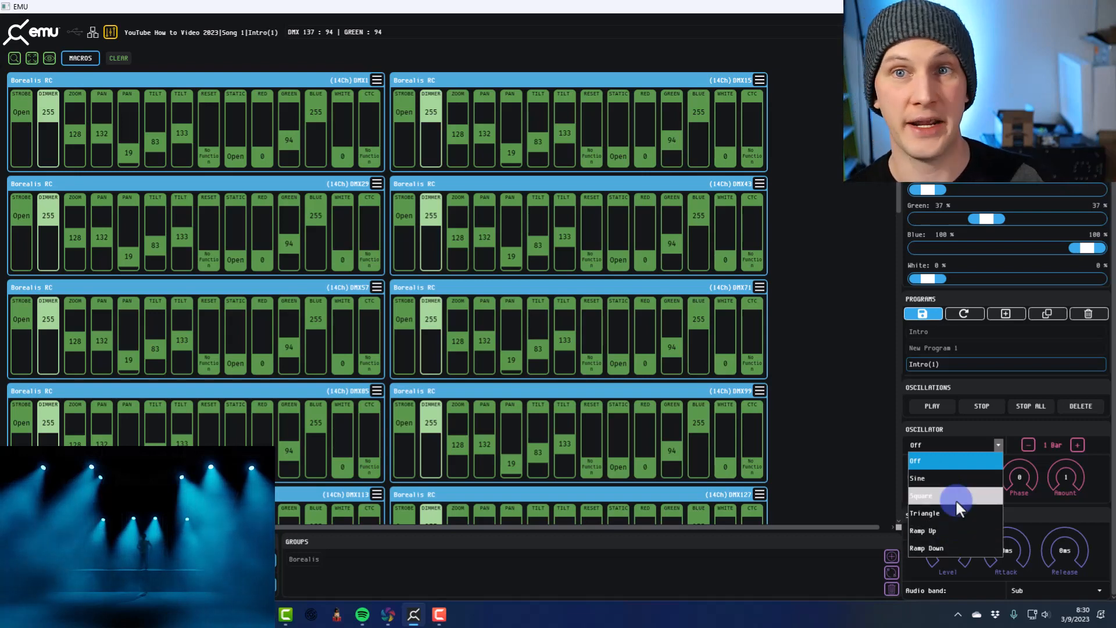
click(949, 481)
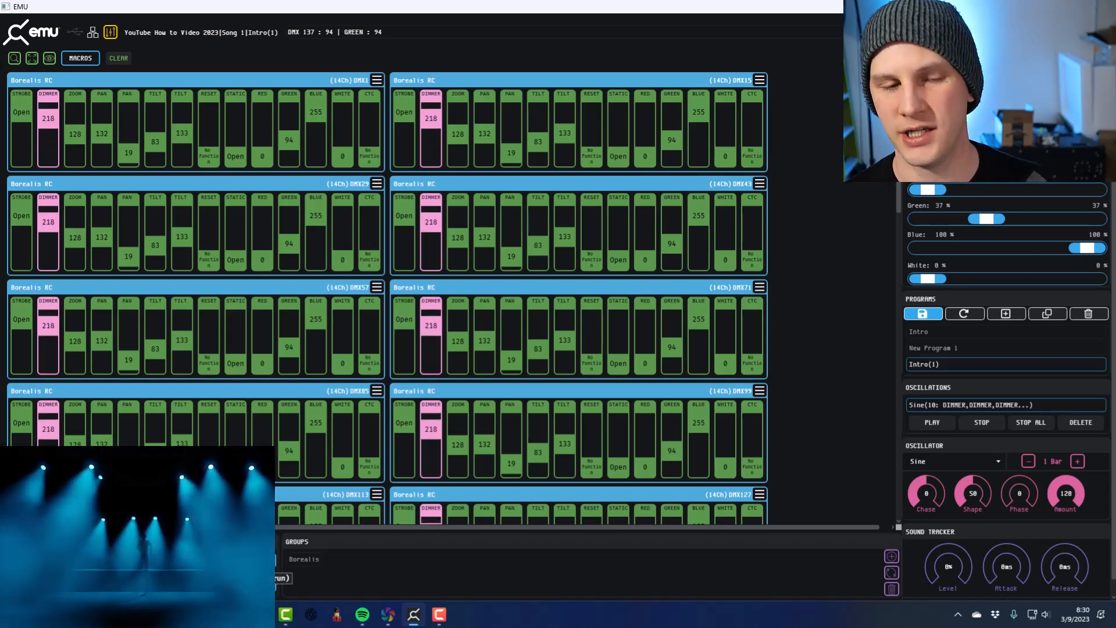
Set the dimmer oscillation's length to 4 bars, with chase about 20, shape 27 and amount about 20
click(1077, 461)
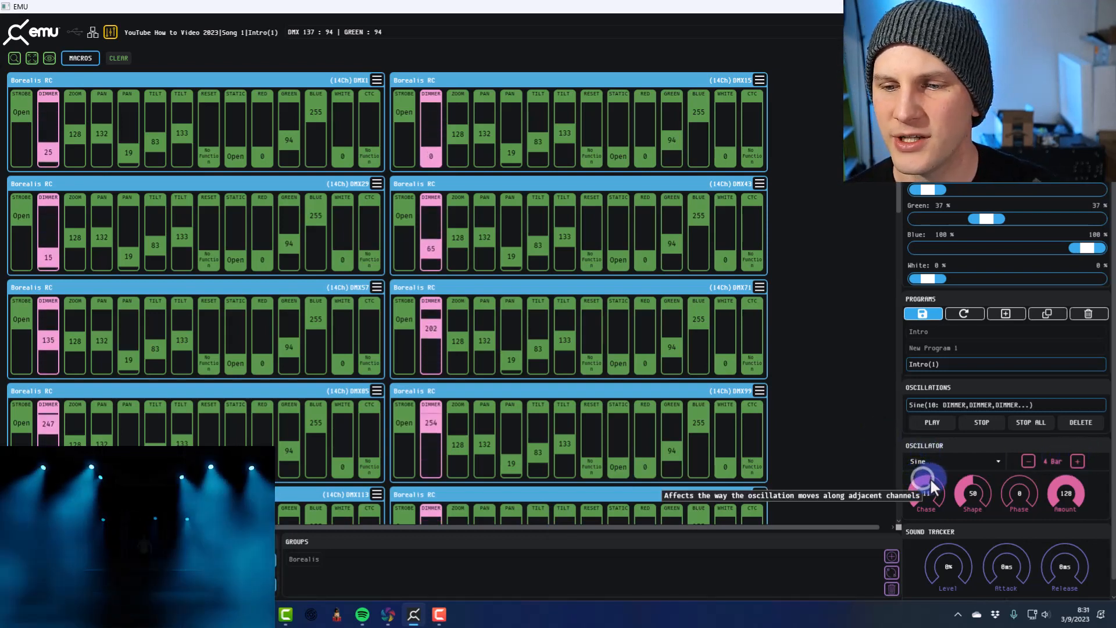
drag(931, 480, 934, 481)
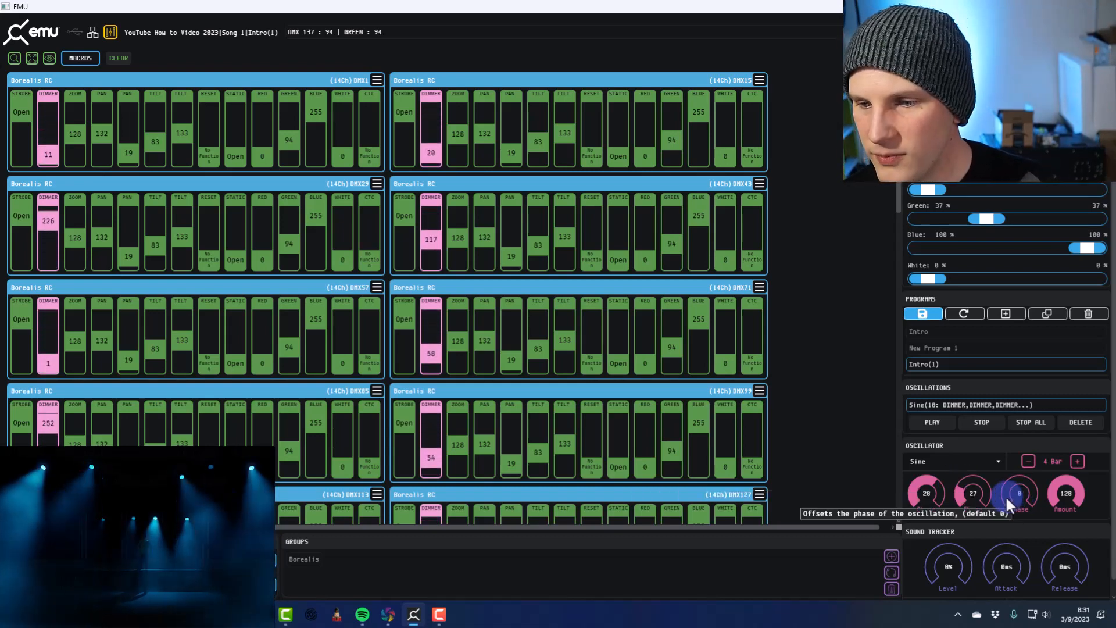
drag(1006, 496, 935, 500)
drag(1047, 482, 979, 543)
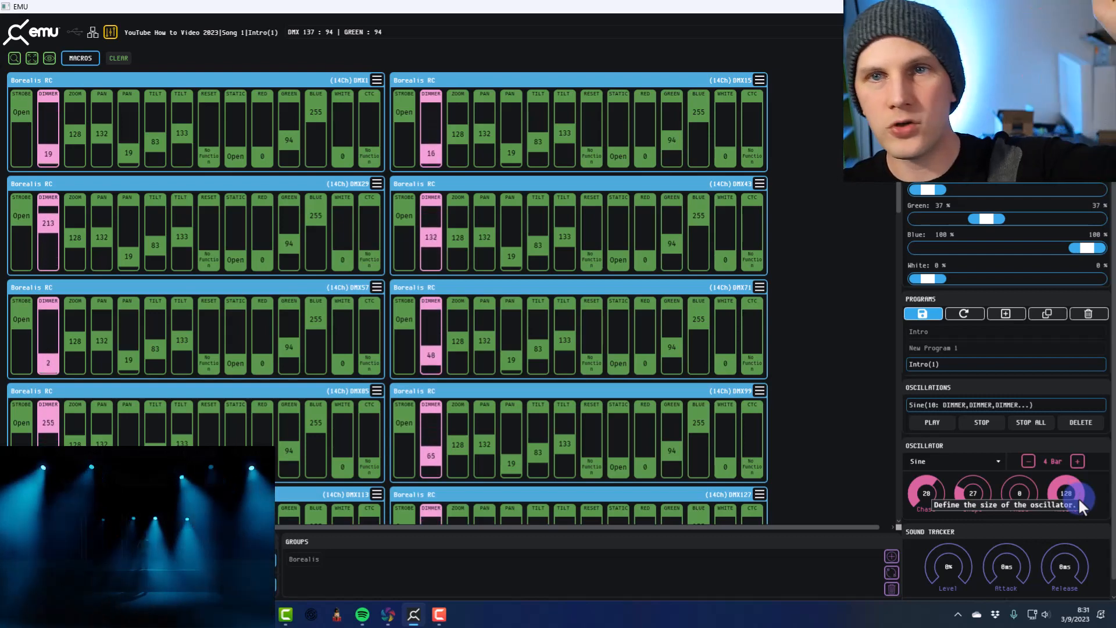
drag(1079, 497, 1040, 488)
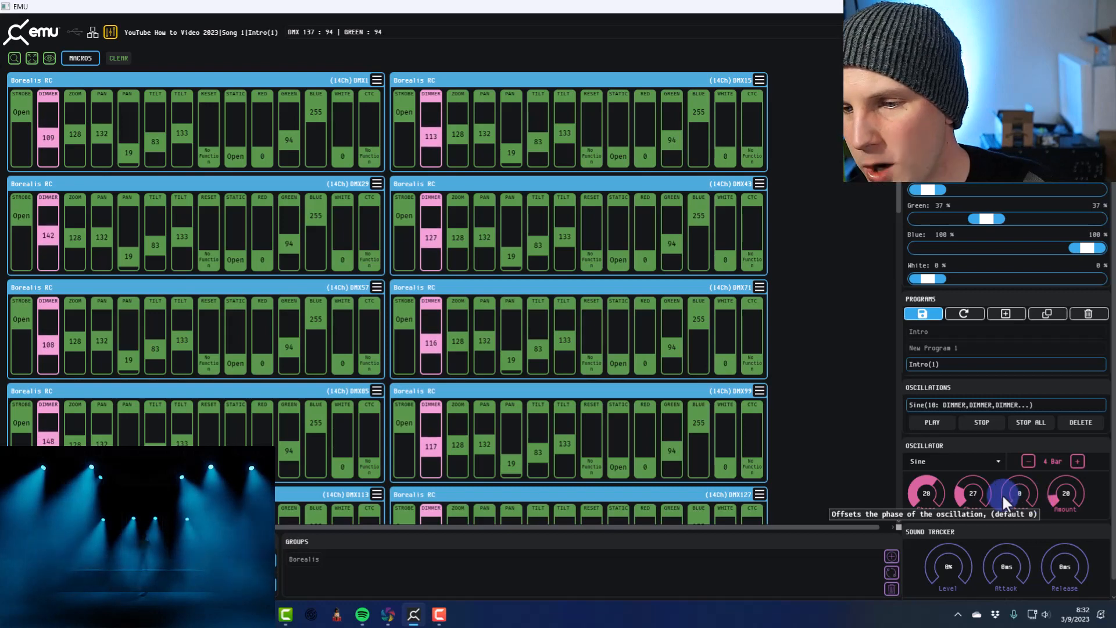
Raise the dimmer oscillation's amount to about 84 and save the show, overwriting the current one
drag(1056, 494, 1084, 472)
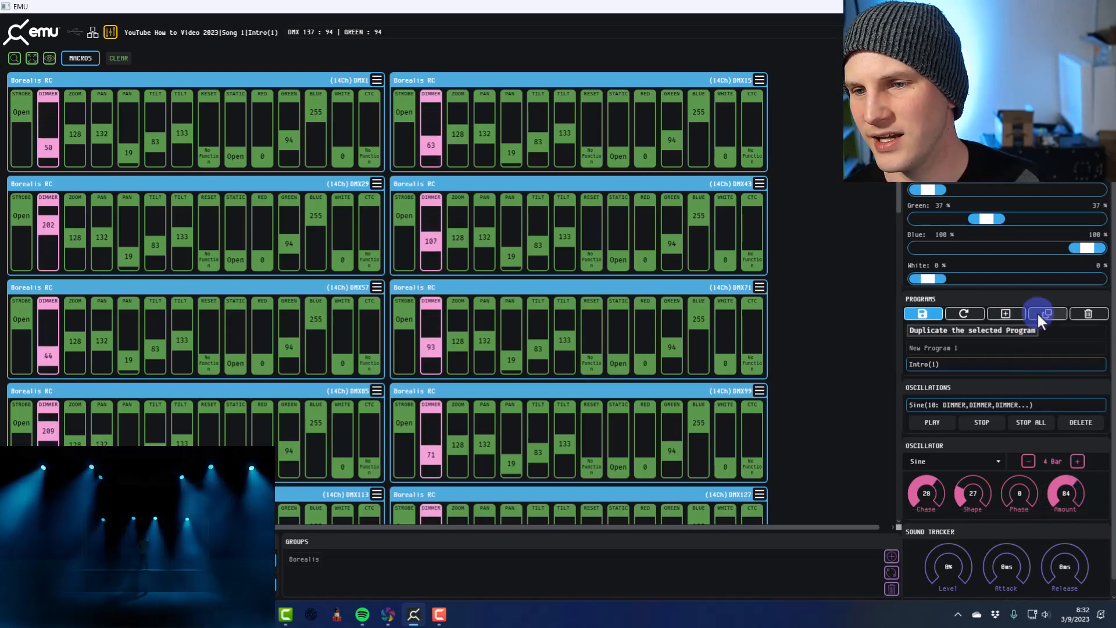
click(923, 314)
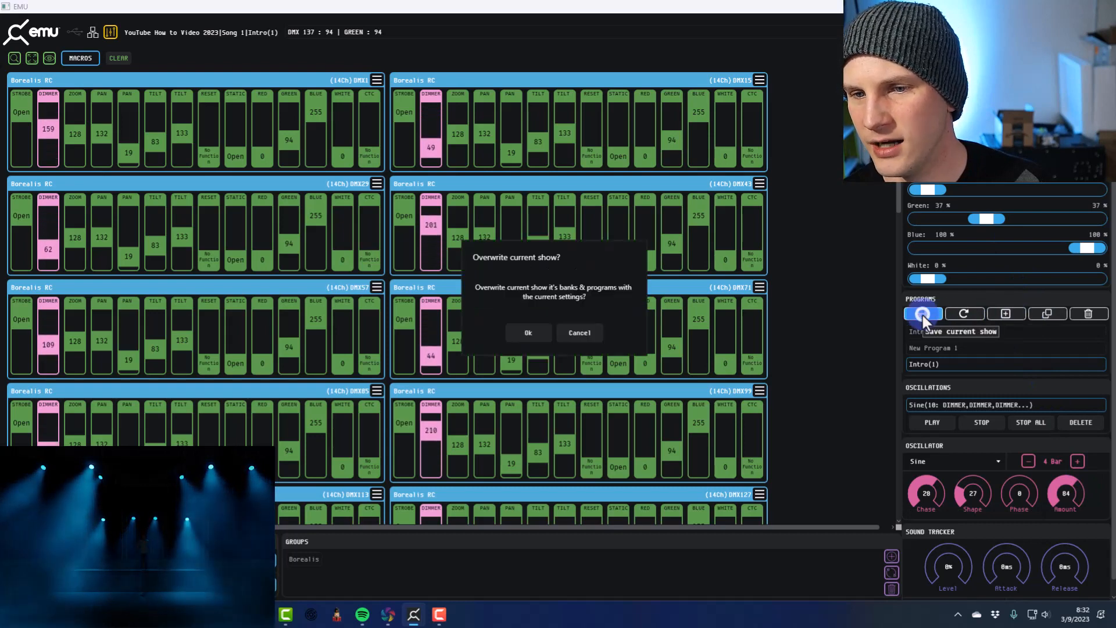
click(540, 333)
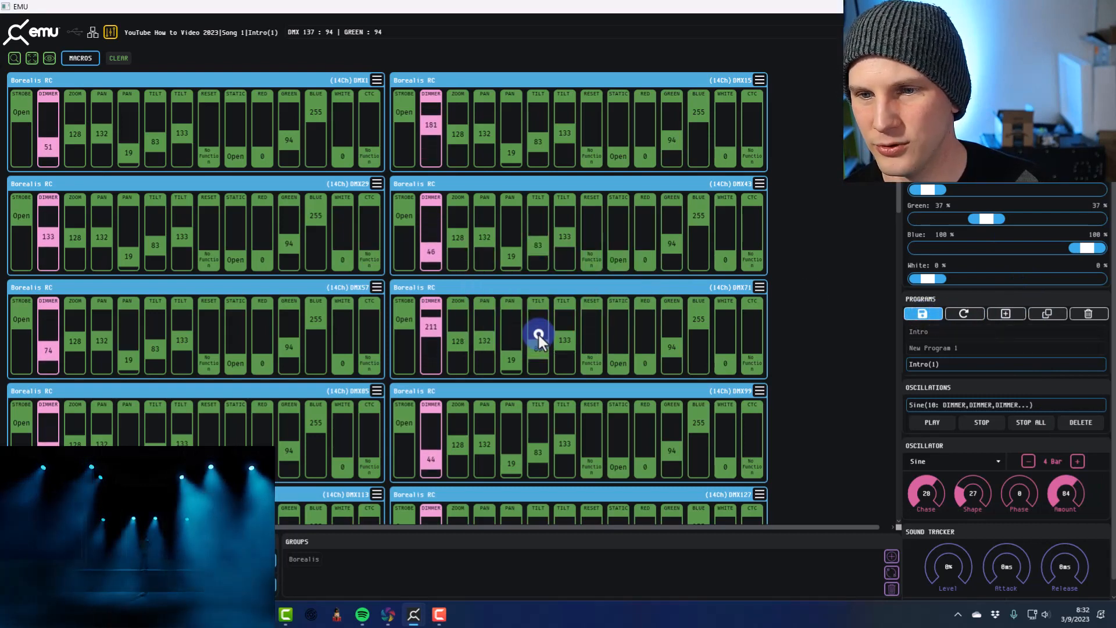
Recall New Program 1, Intro and Intro(1) in turn to compare their looks, leaving Intro(1) active
click(928, 348)
click(930, 330)
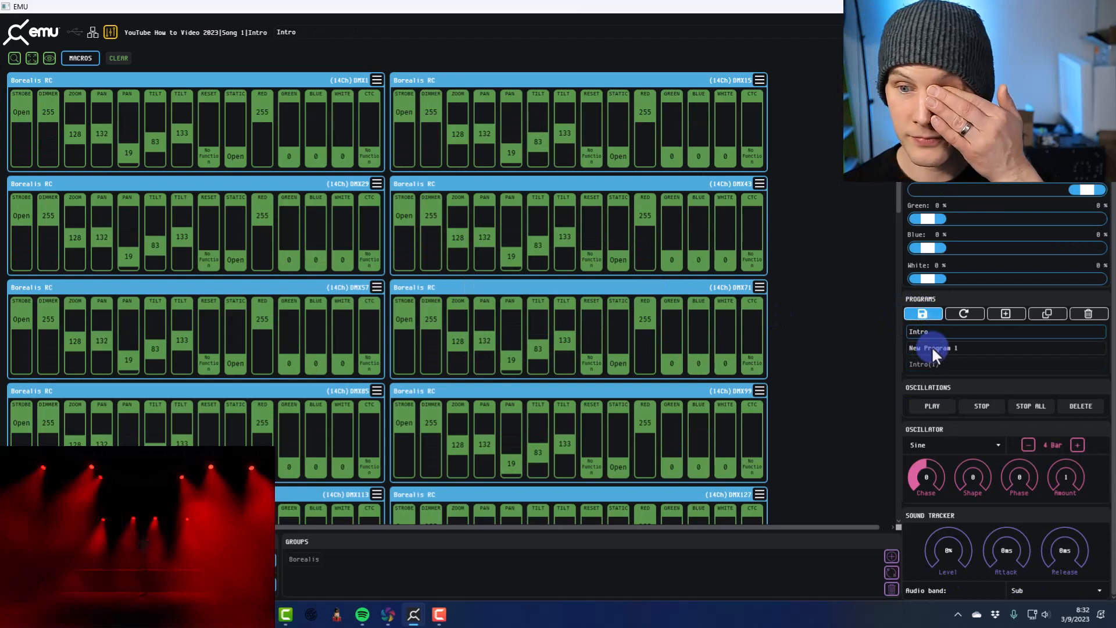
click(931, 347)
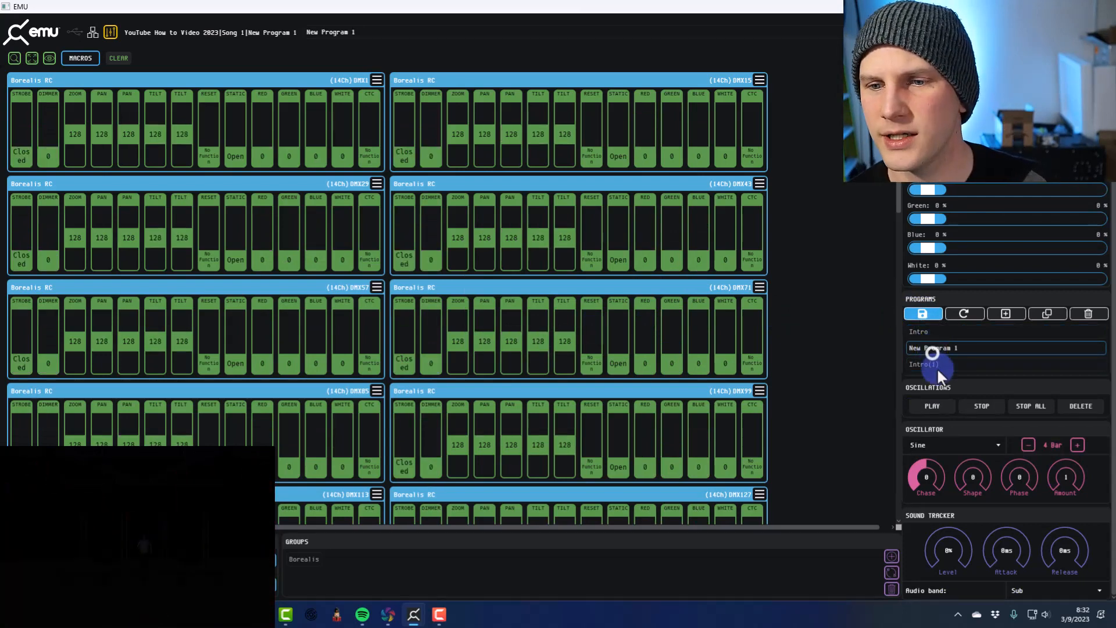
click(936, 365)
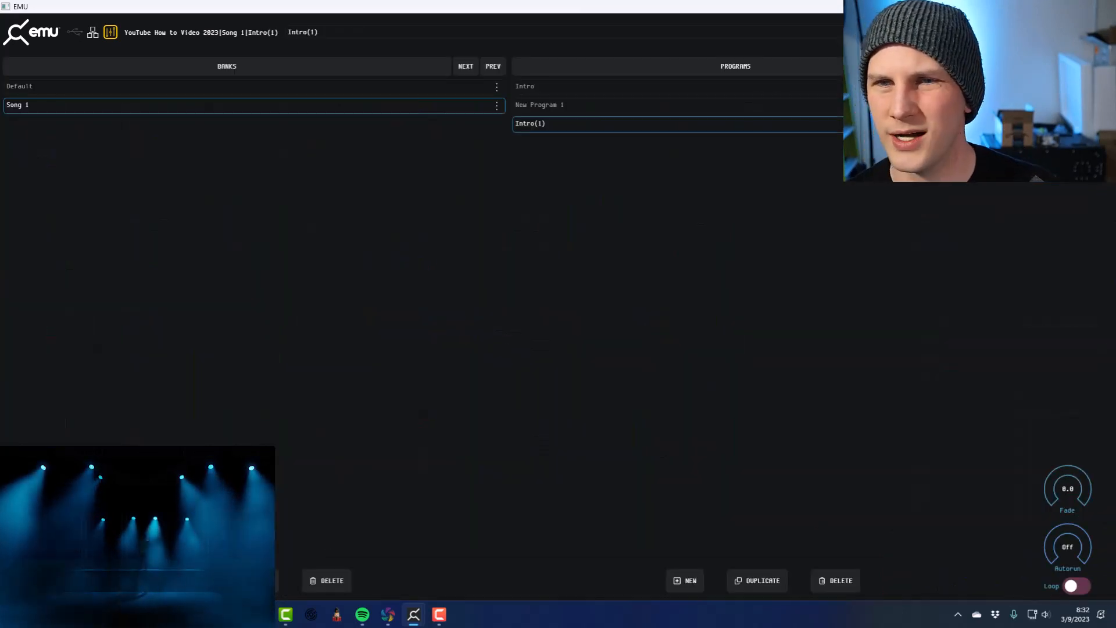
Rename the Intro(1) program as Verse 1 and delete the blank New Program 1
double_click(571, 126)
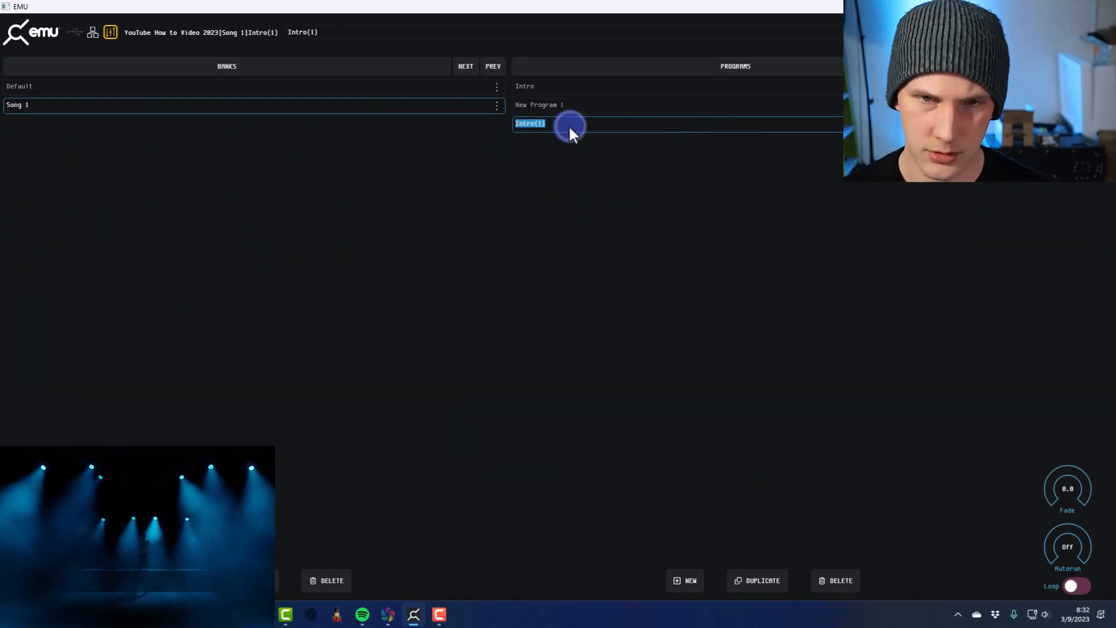
text(Verse 1)
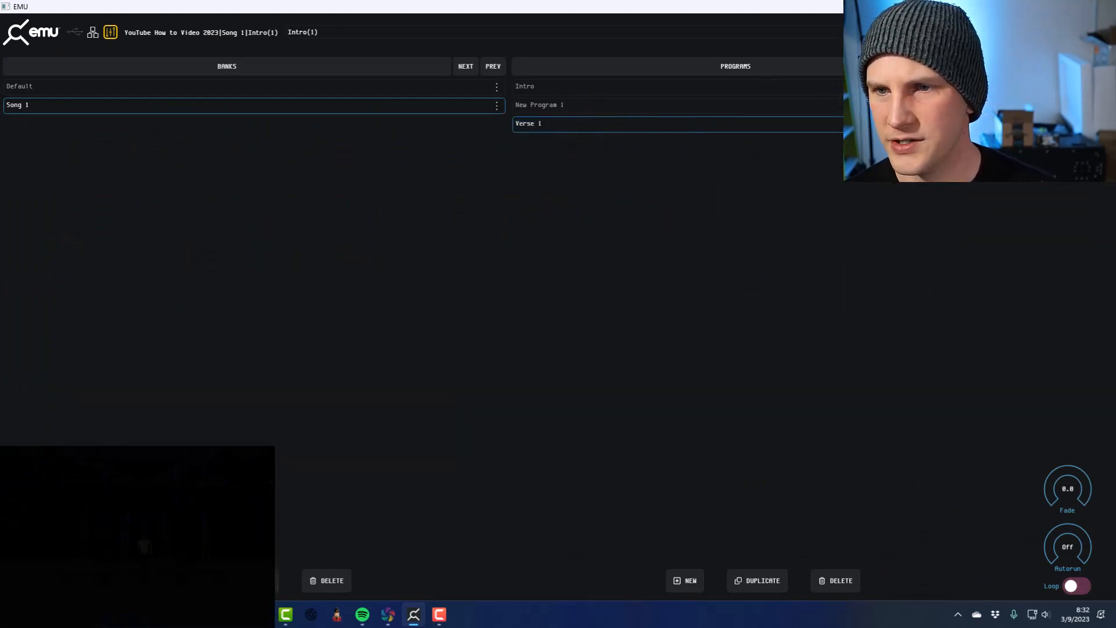
click(930, 106)
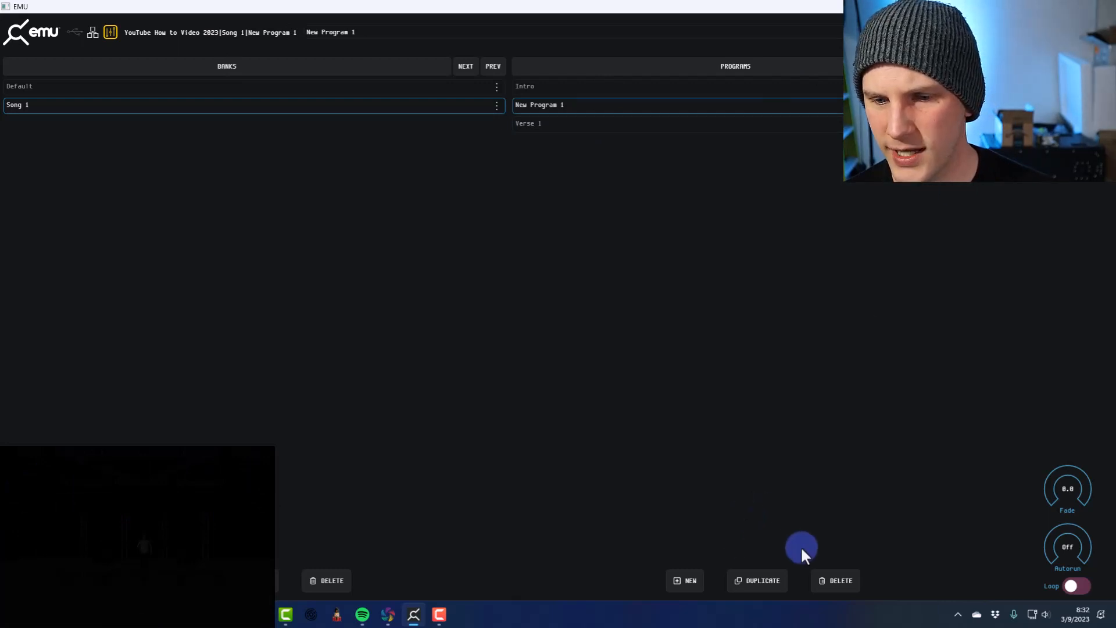
click(823, 578)
click(524, 333)
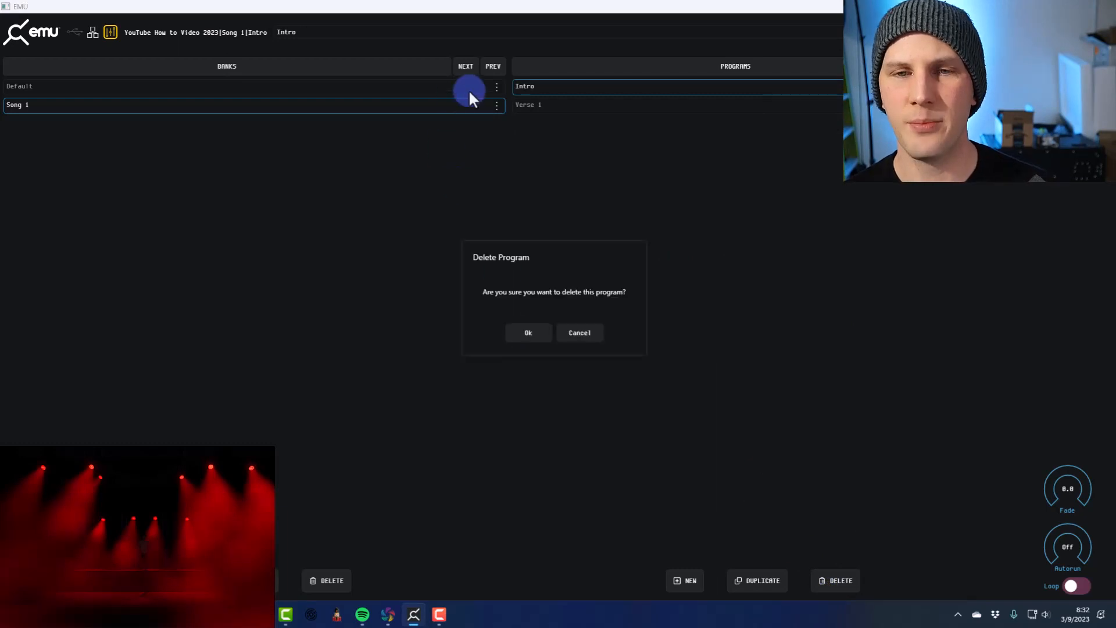
click(578, 336)
Switch back and forth between Verse 1 and Intro to examine the transition without a fade, ending on Intro
click(545, 105)
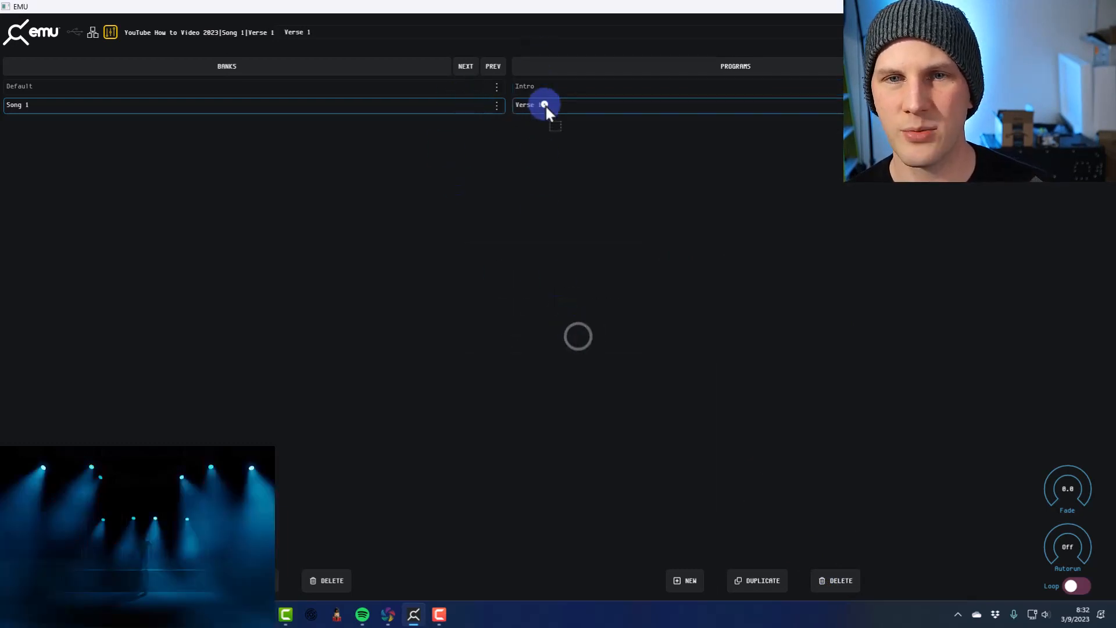
click(543, 92)
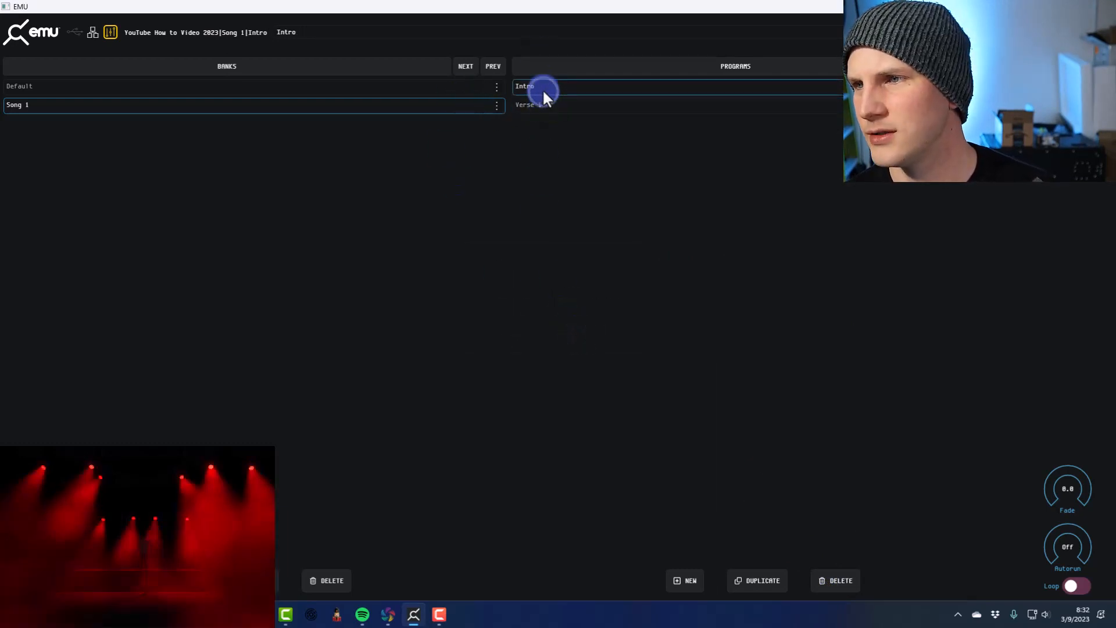
click(543, 102)
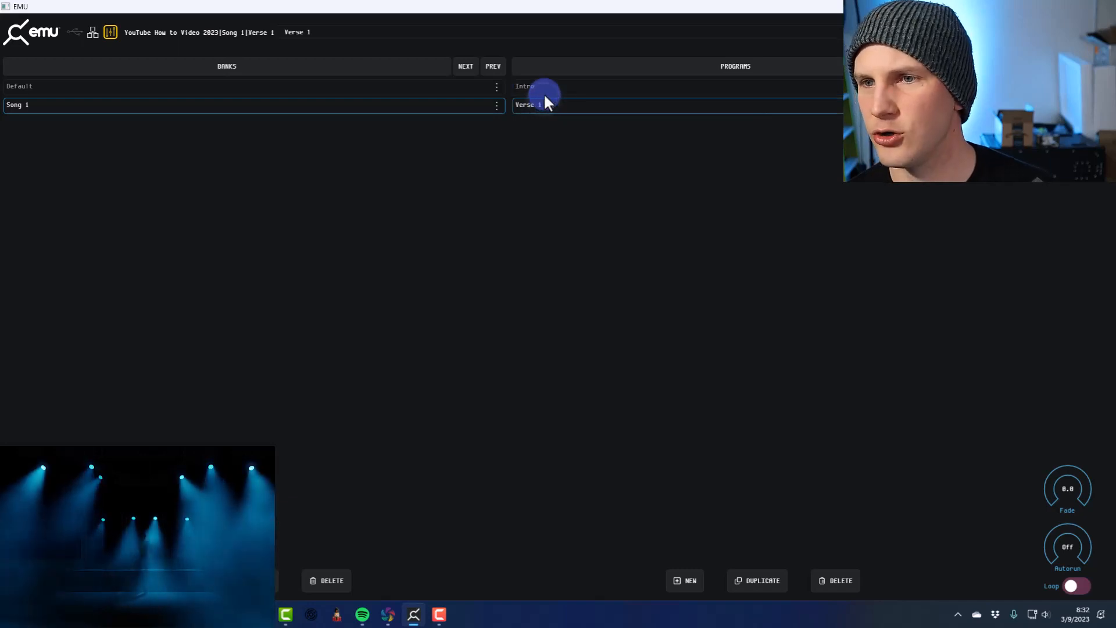
click(544, 89)
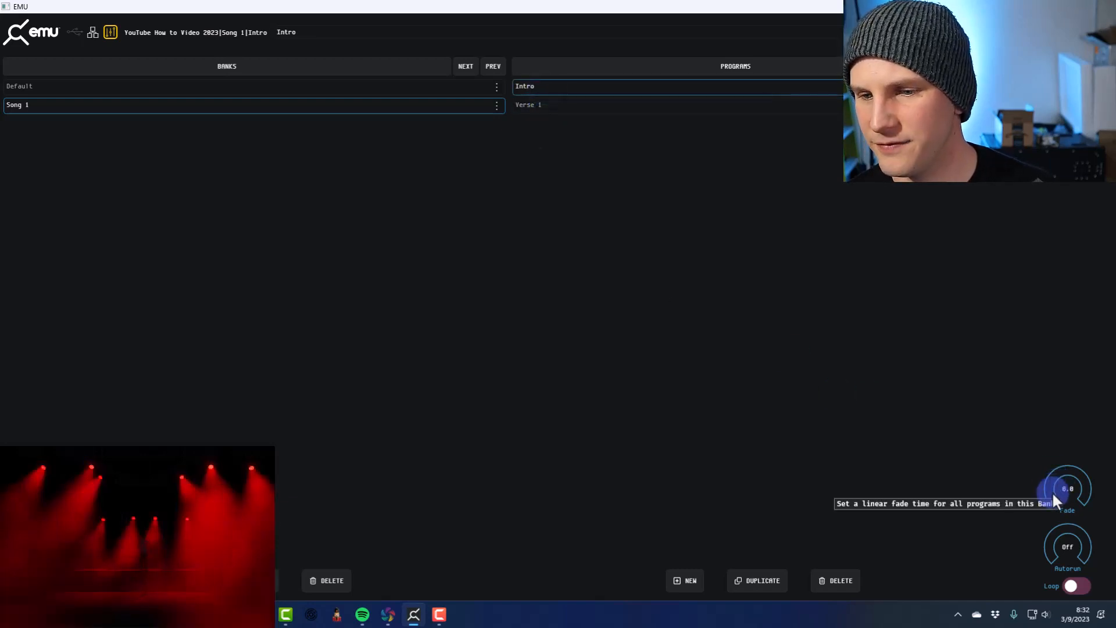
Set the Intro program's fade time to 1.6 and test it by alternating between Intro and Verse 1
mouse_move(1069, 465)
mouse_down()
mouse_move(1052, 498)
mouse_move(1069, 465)
mouse_move(1054, 481)
mouse_up()
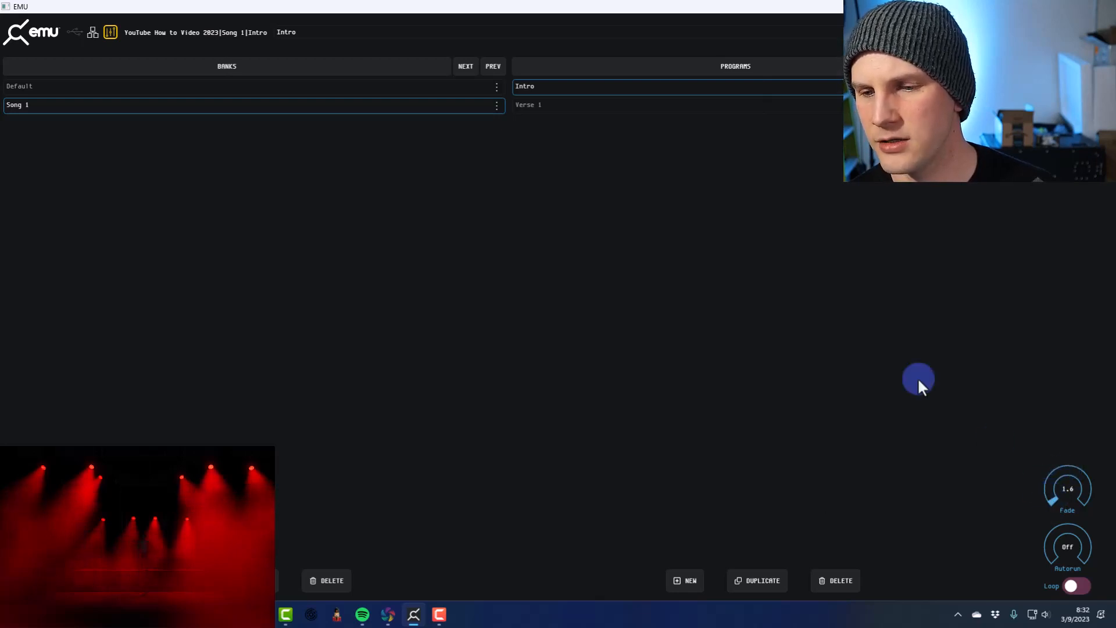
click(704, 105)
click(701, 86)
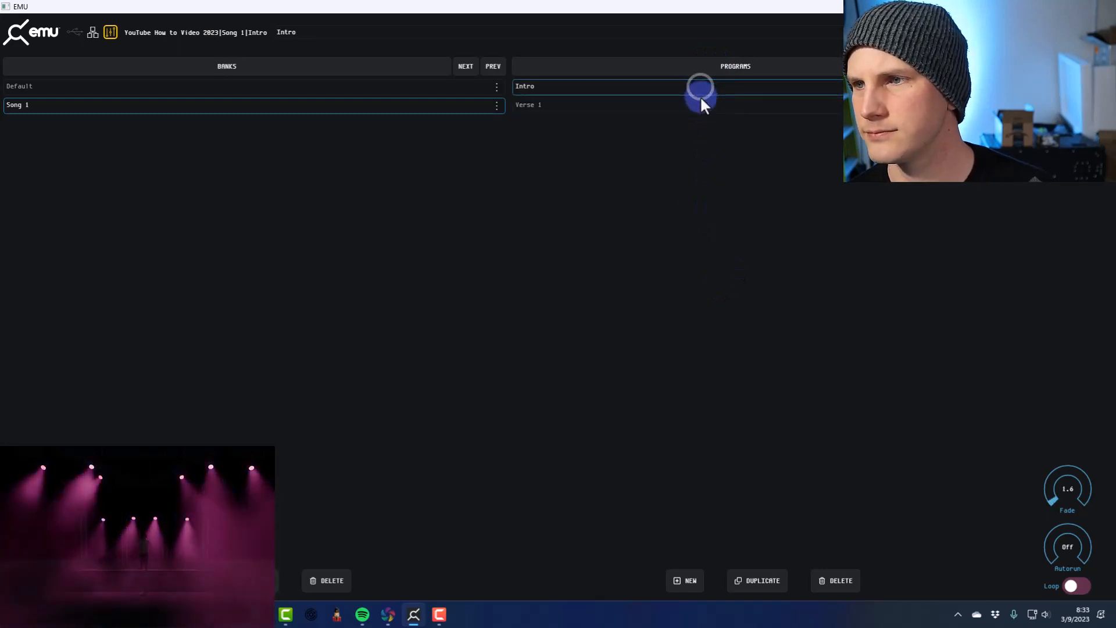
click(701, 104)
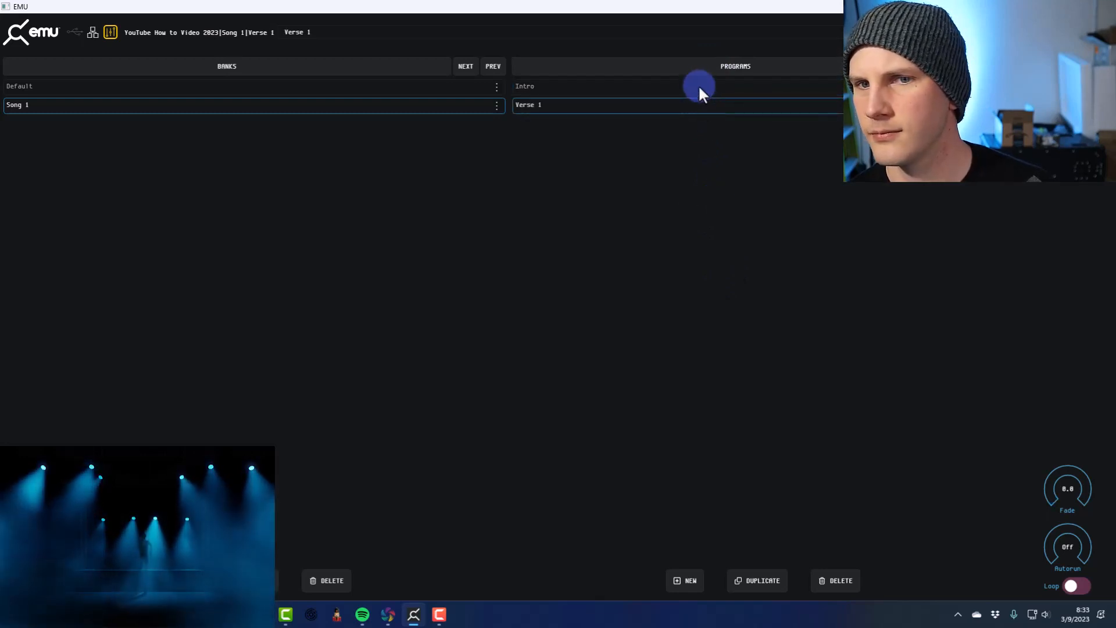
click(699, 89)
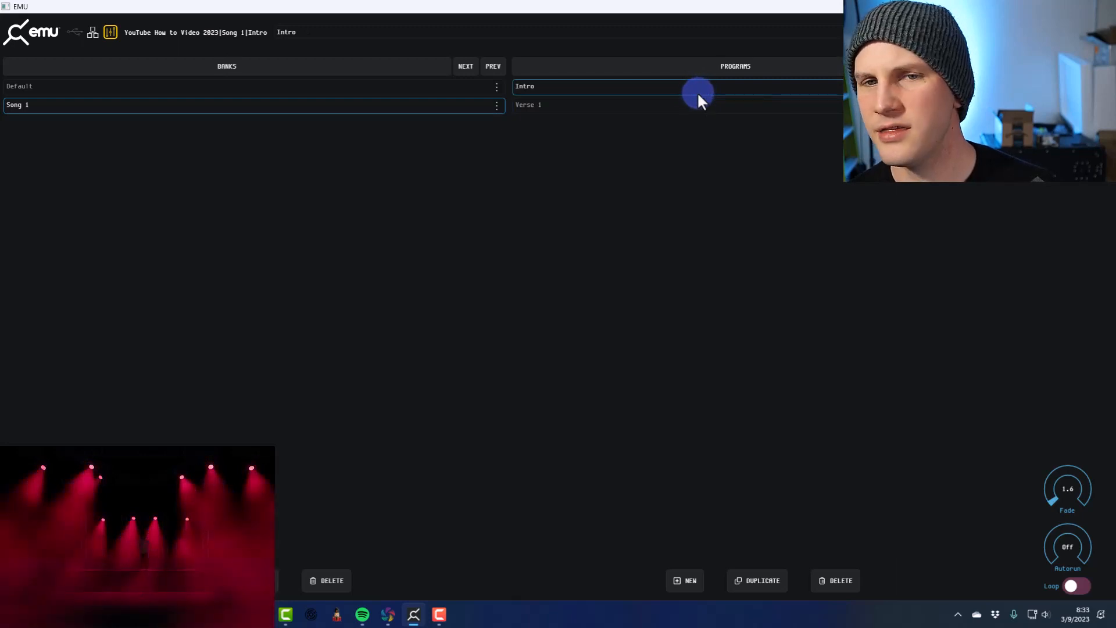
click(699, 105)
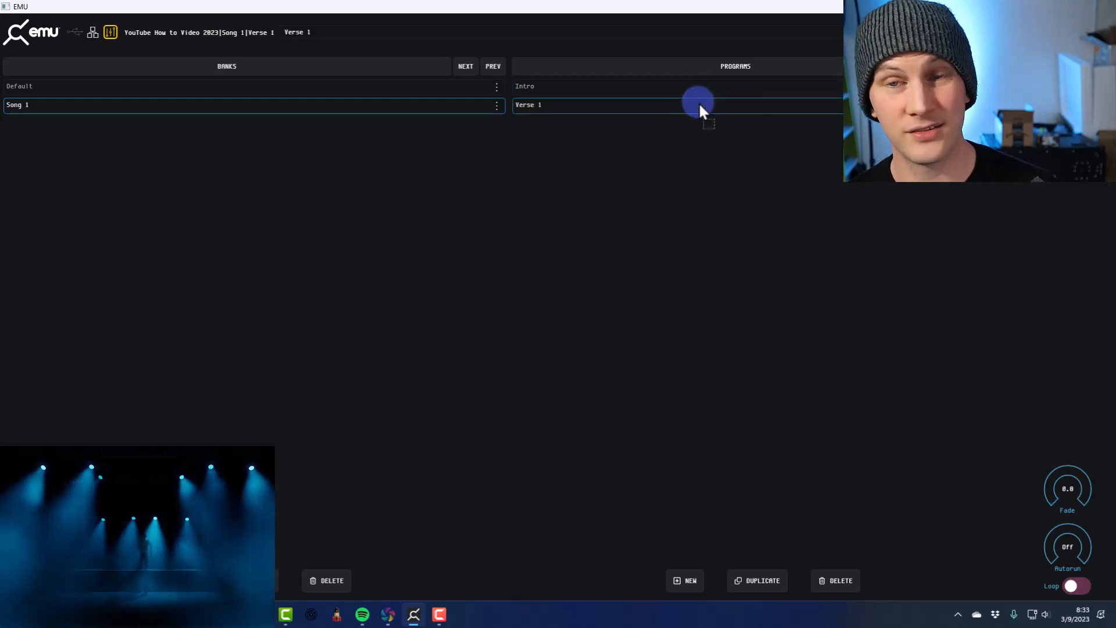
click(748, 85)
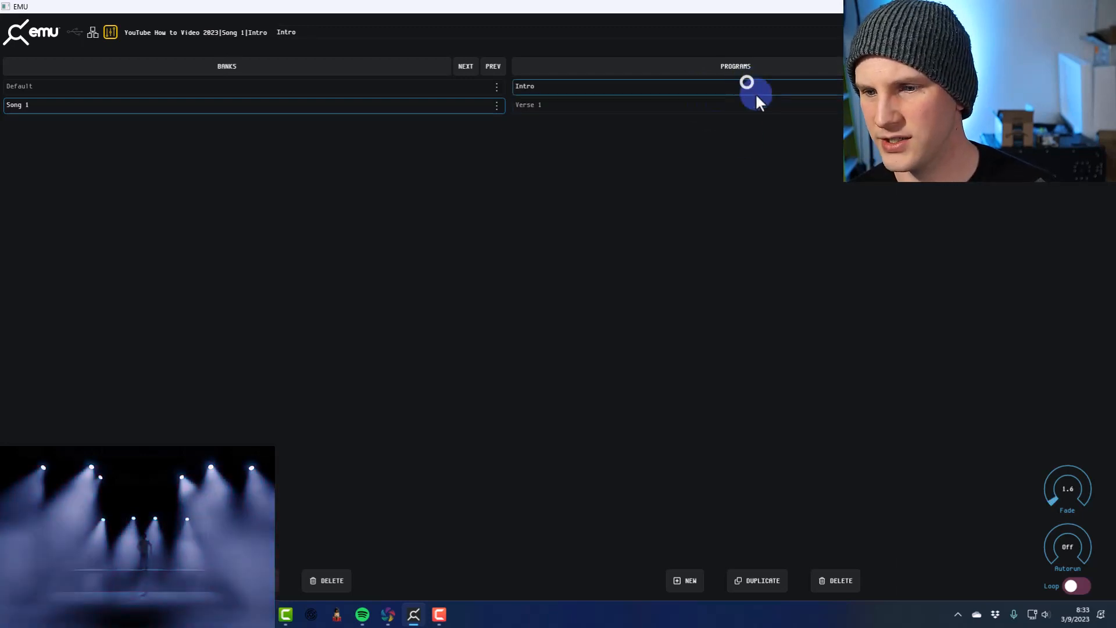
Give the Verse 1 program a fade time and test it by switching to Intro and back
click(759, 103)
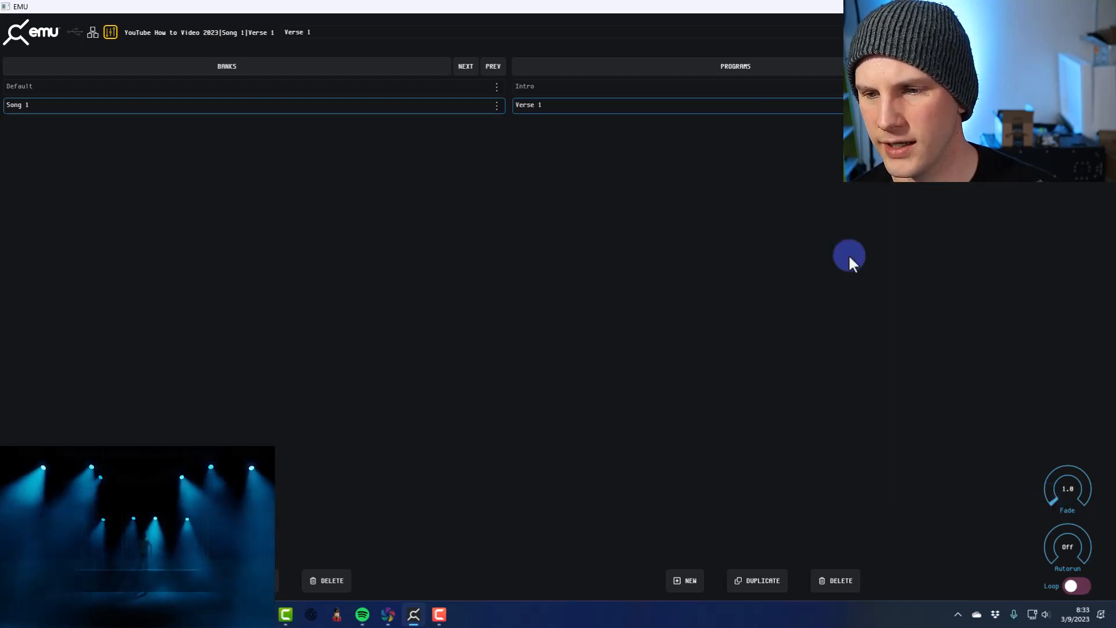
click(676, 88)
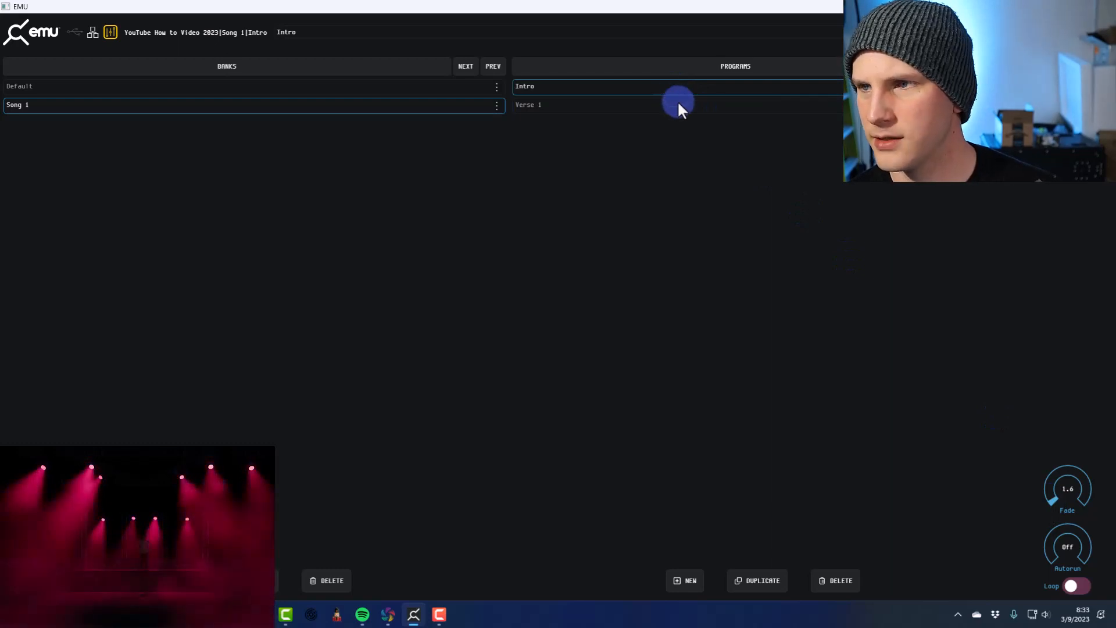
click(678, 102)
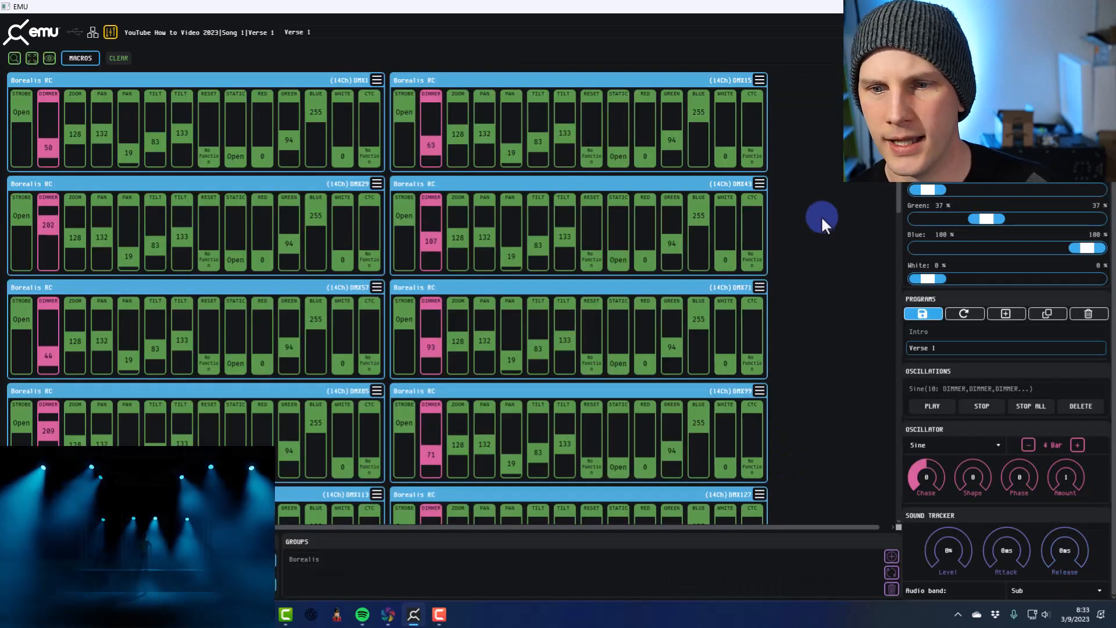
scroll(824, 221, down, 8)
scroll(824, 219, up, 6)
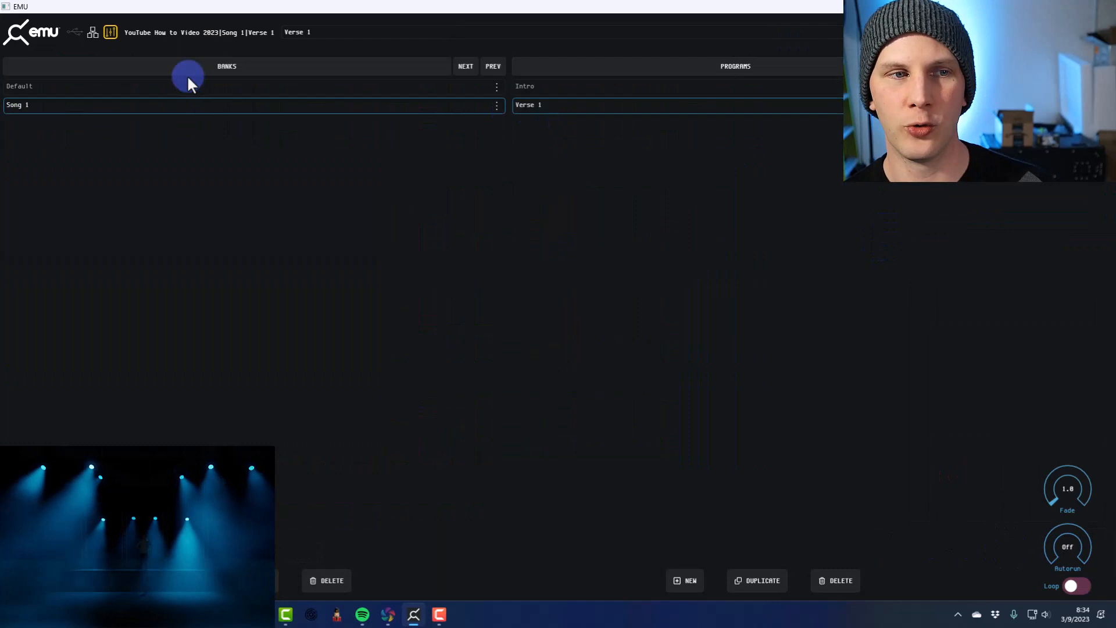
Switch between the Default and Song 1 banks to compare their programs, ending on Song 1's Intro program
click(185, 84)
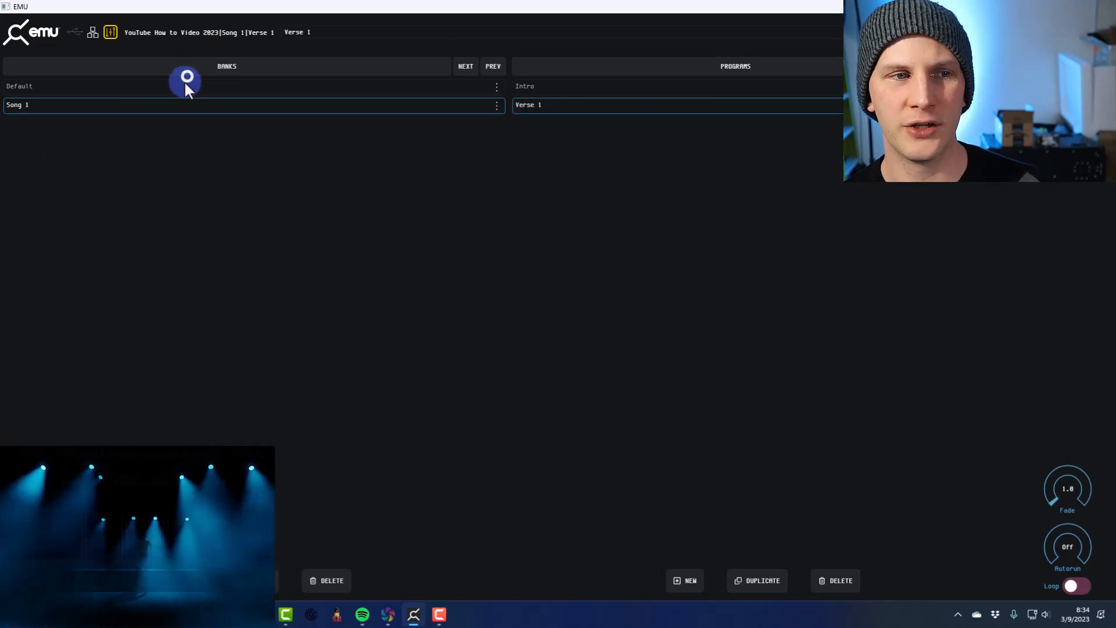
click(163, 102)
click(174, 85)
click(171, 107)
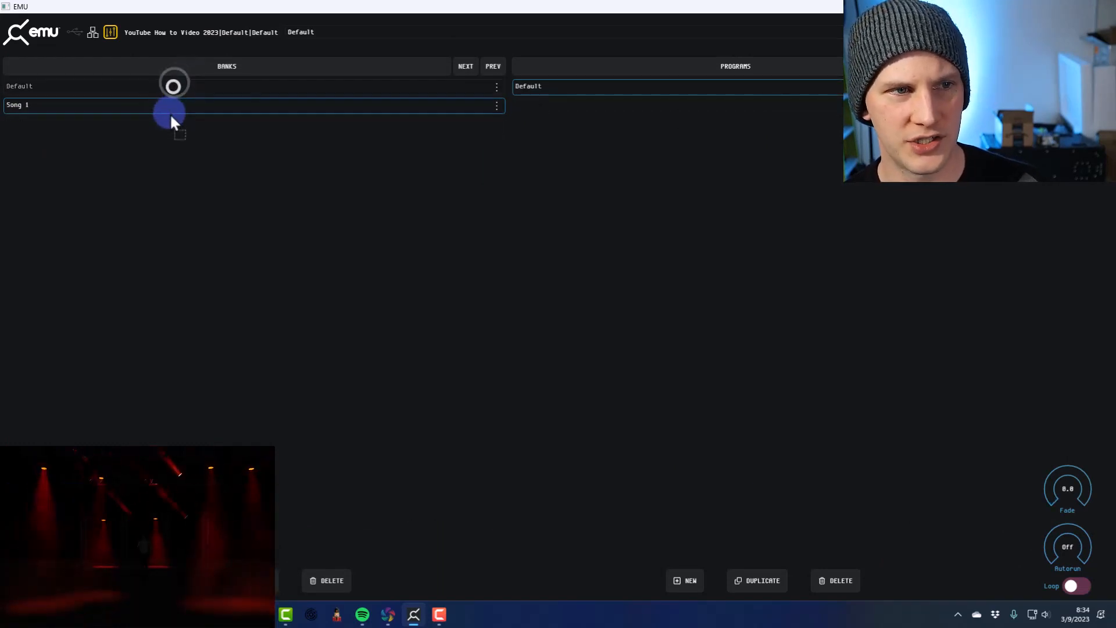
click(166, 109)
click(167, 86)
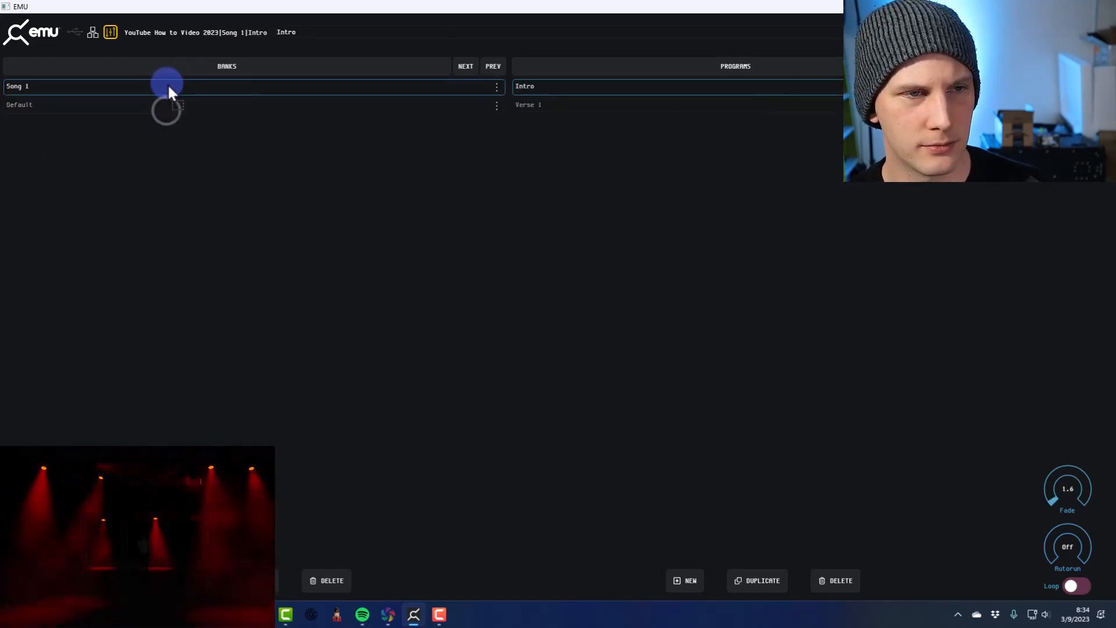
click(160, 107)
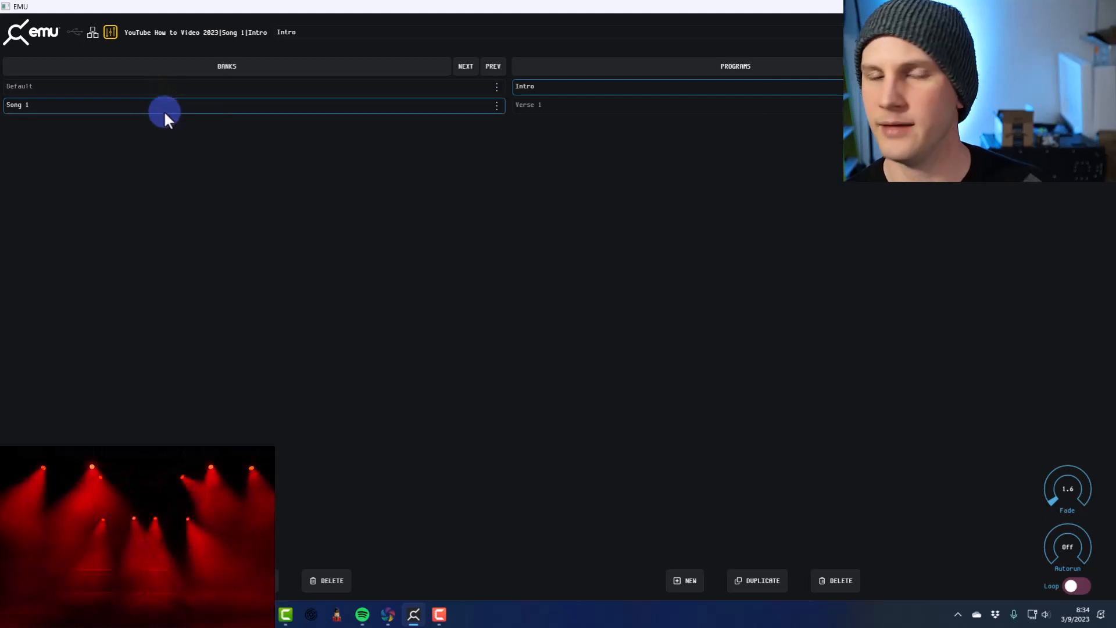
click(591, 83)
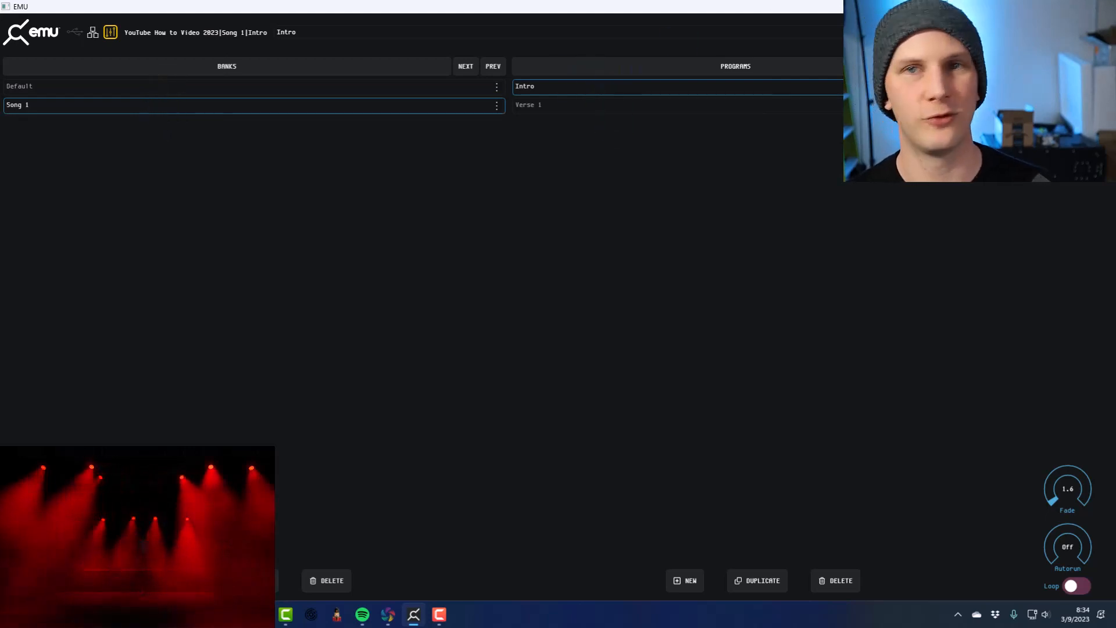
Return to the fixture channels and try the sound tracker level at about 41%, bringing it back down to 4%
click(953, 32)
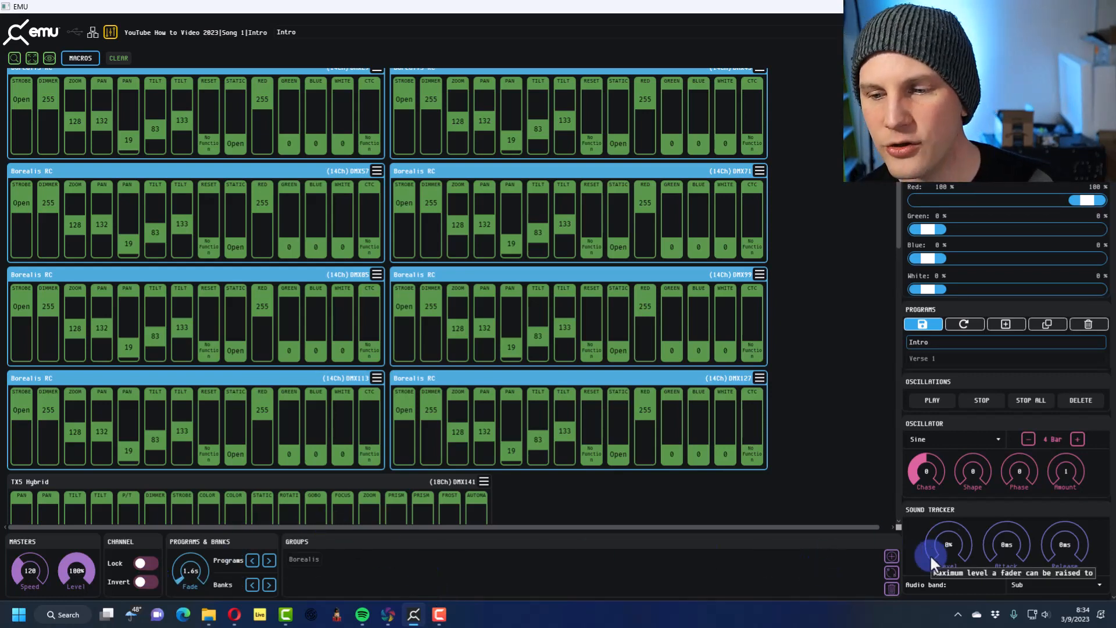
mouse_move(930, 552)
mouse_down()
mouse_move(940, 523)
mouse_move(934, 534)
mouse_up()
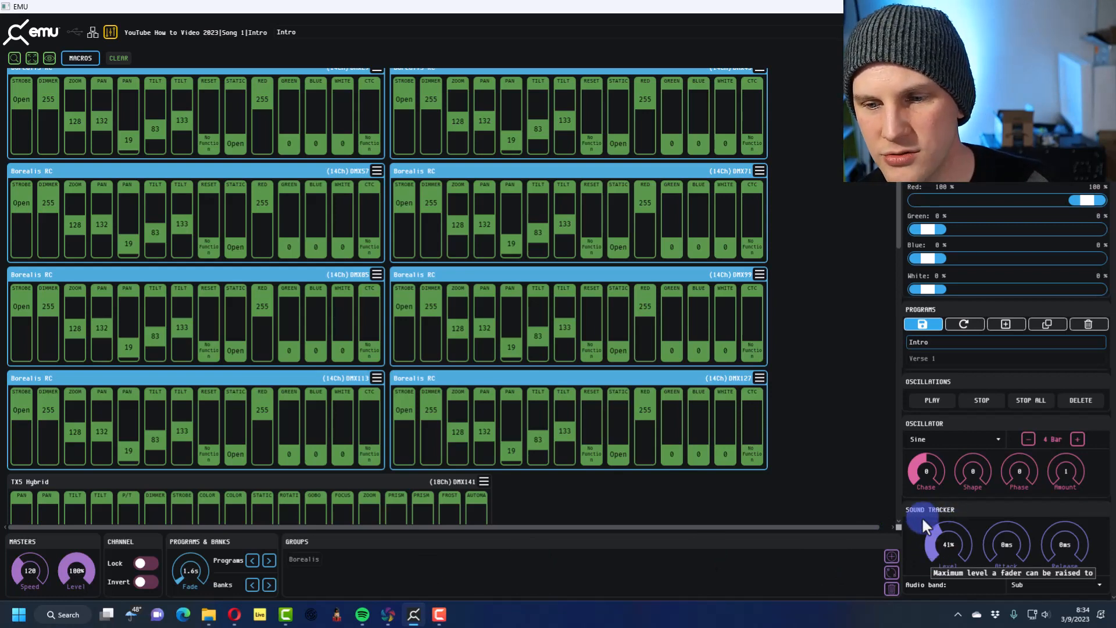
drag(912, 572, 911, 575)
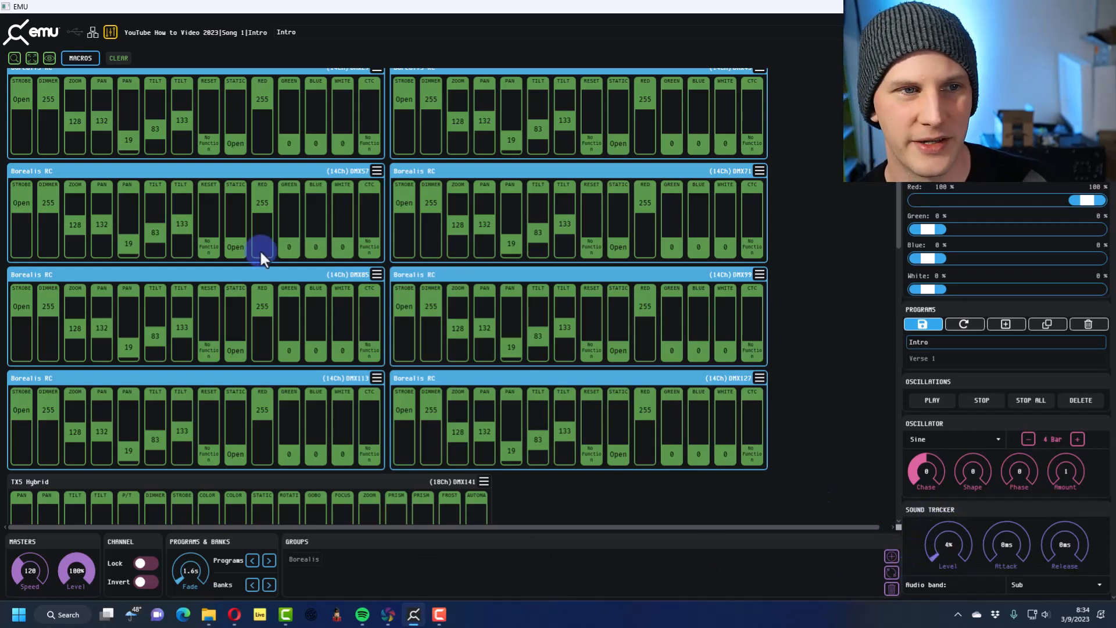
Select the first tilt channel on all Borealis fixtures and set its sound tracker level to 66%
click(150, 131)
right_click(149, 128)
click(172, 157)
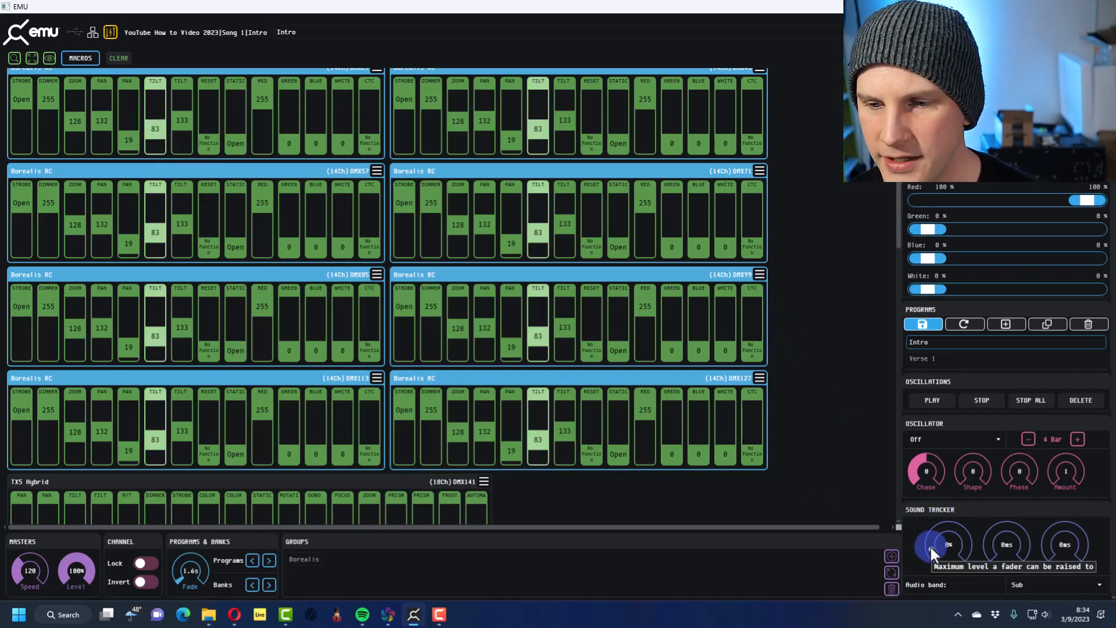
drag(930, 546, 961, 543)
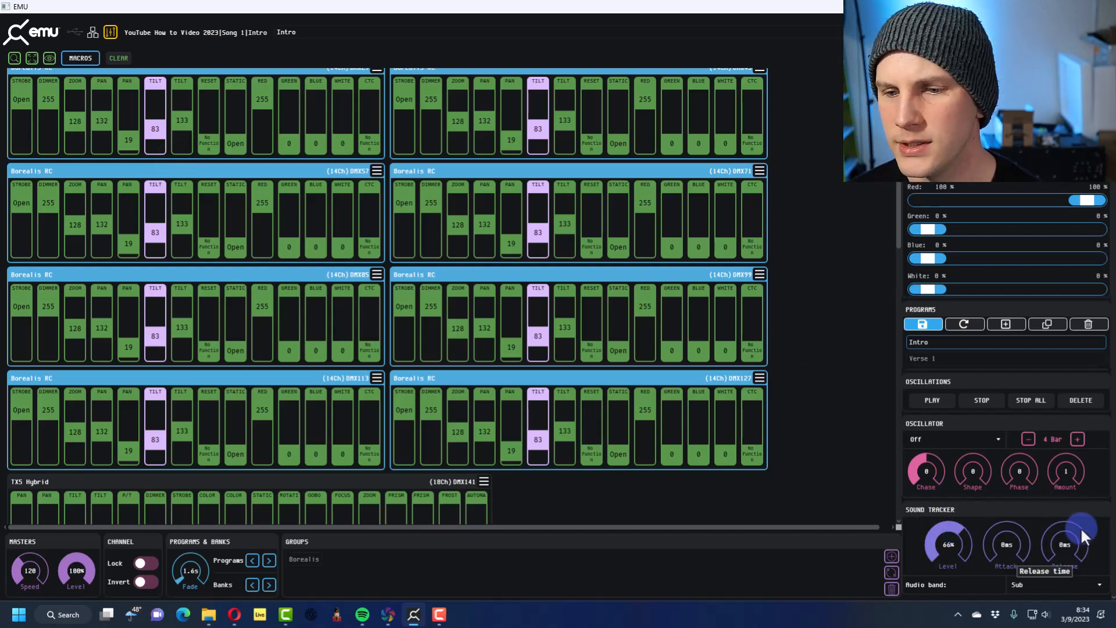
click(1056, 577)
click(1056, 577)
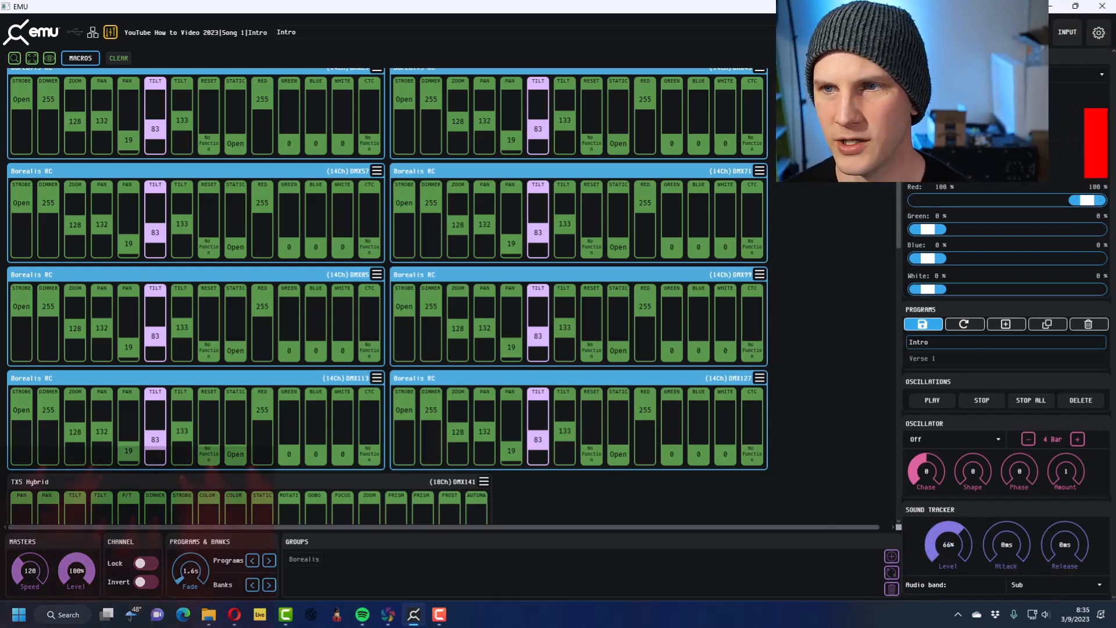
Open the audio settings and choose StudioLive WDM 1/2 (StudioLive 24R) as the audio input
click(1093, 40)
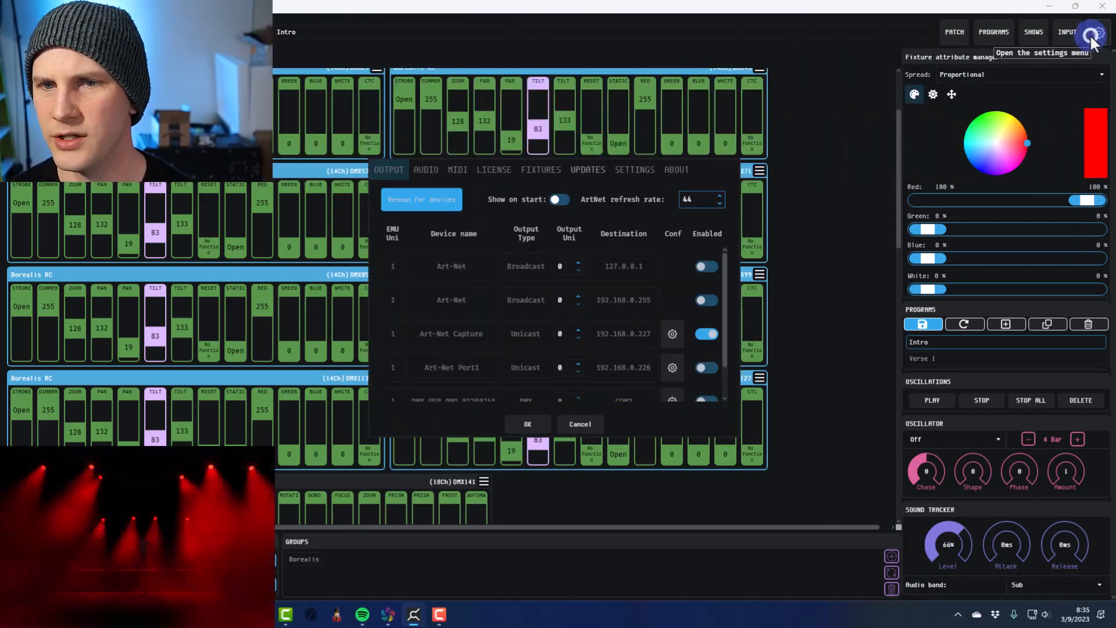
click(411, 169)
click(538, 199)
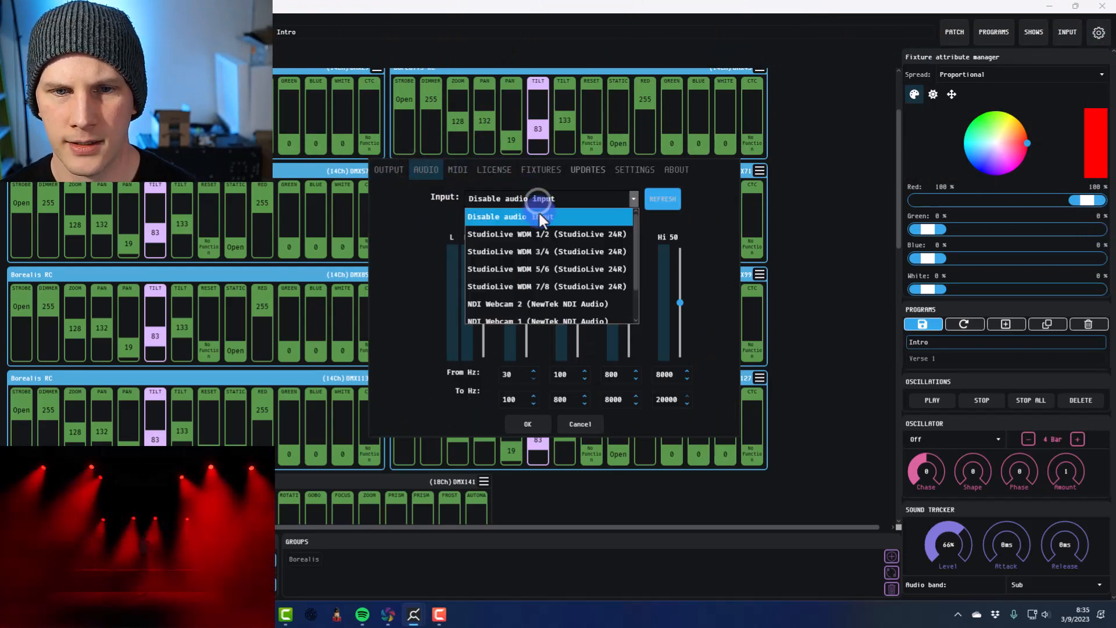
click(488, 236)
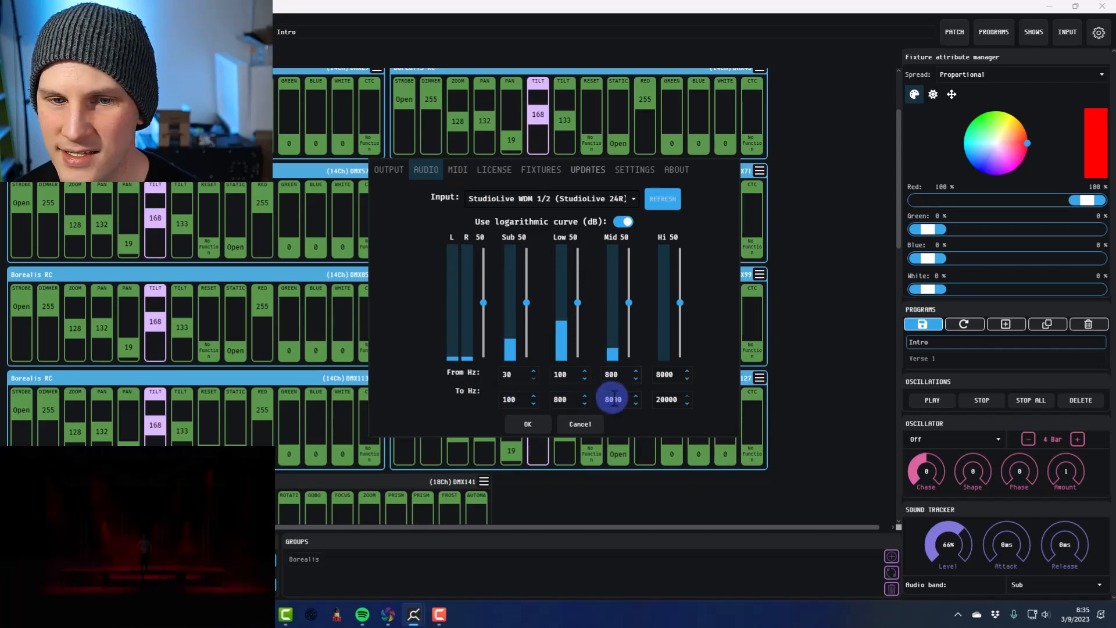
Adjust the Sub band's gain to 48 and accept the audio settings
click(526, 301)
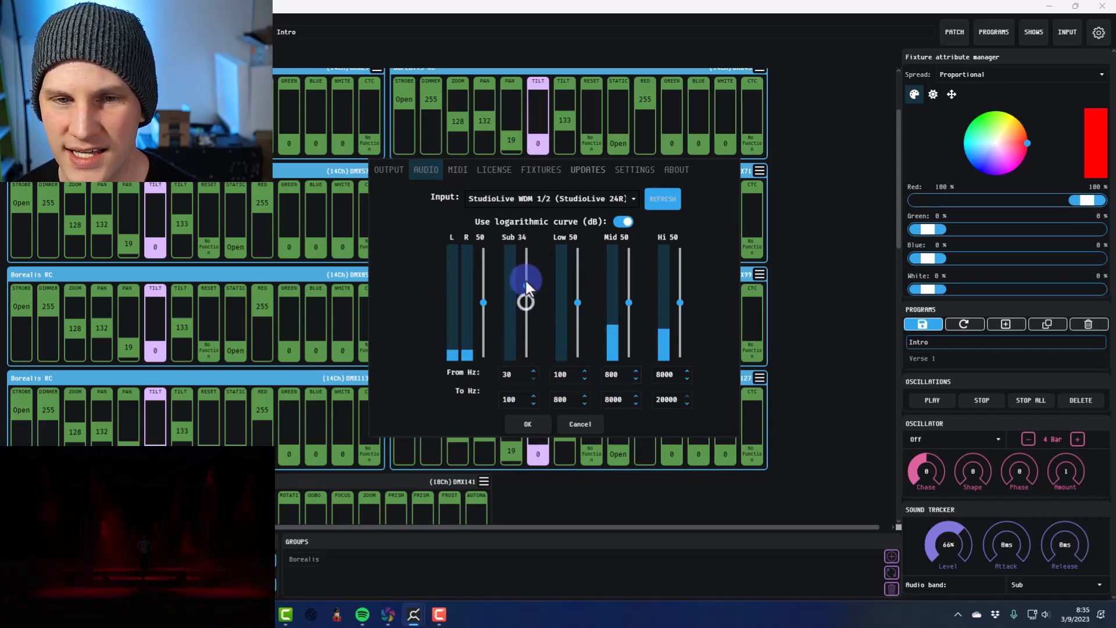
mouse_move(525, 278)
mouse_down()
mouse_move(520, 252)
mouse_move(524, 299)
mouse_up()
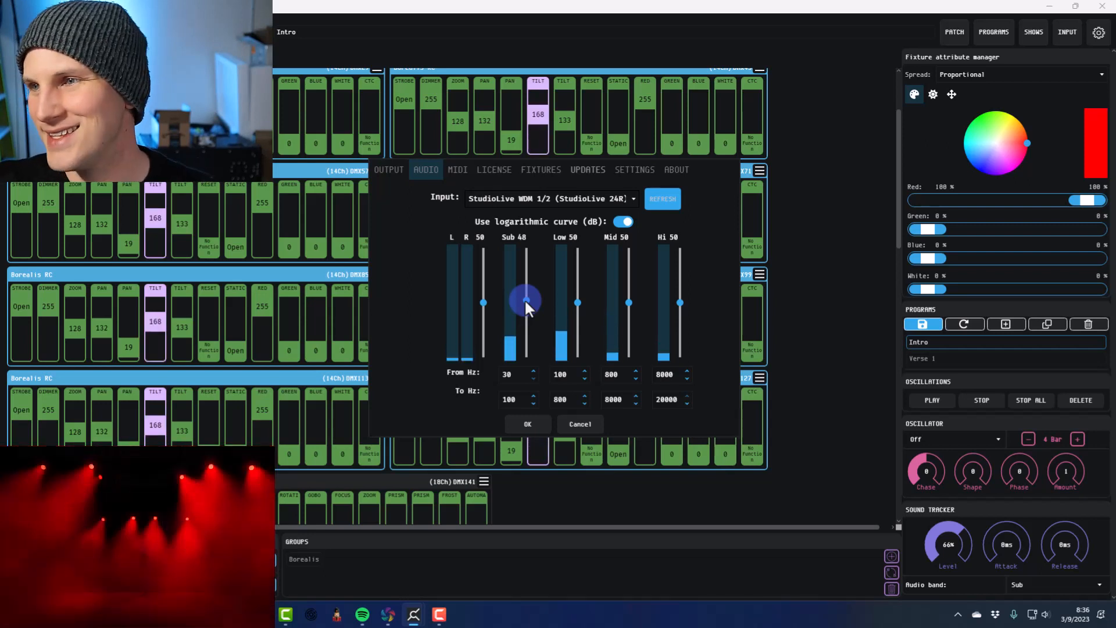
click(537, 433)
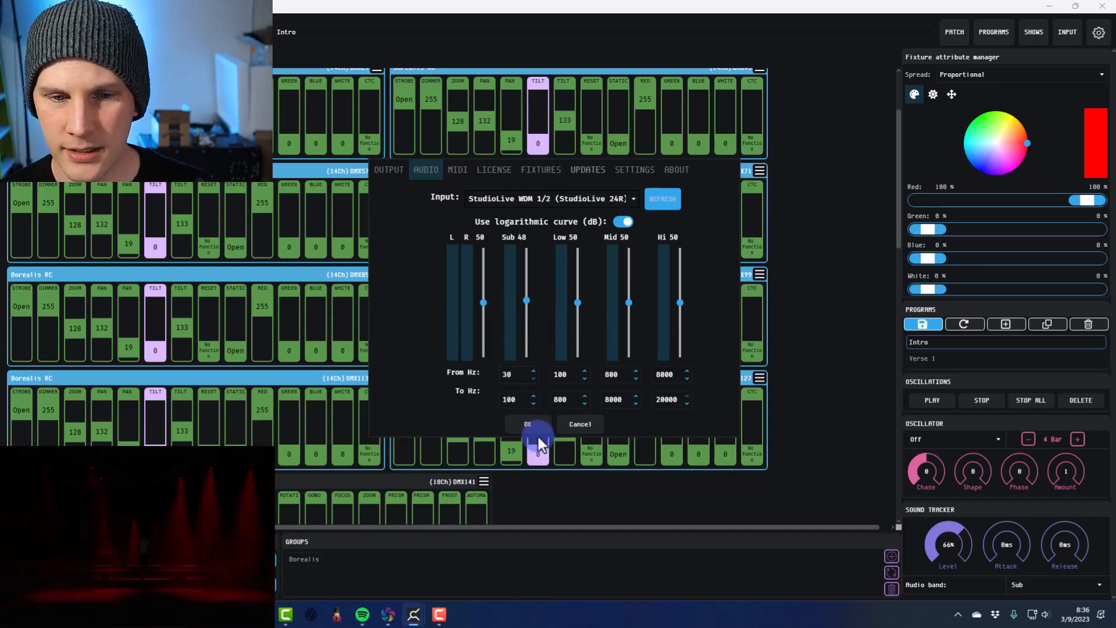
click(526, 421)
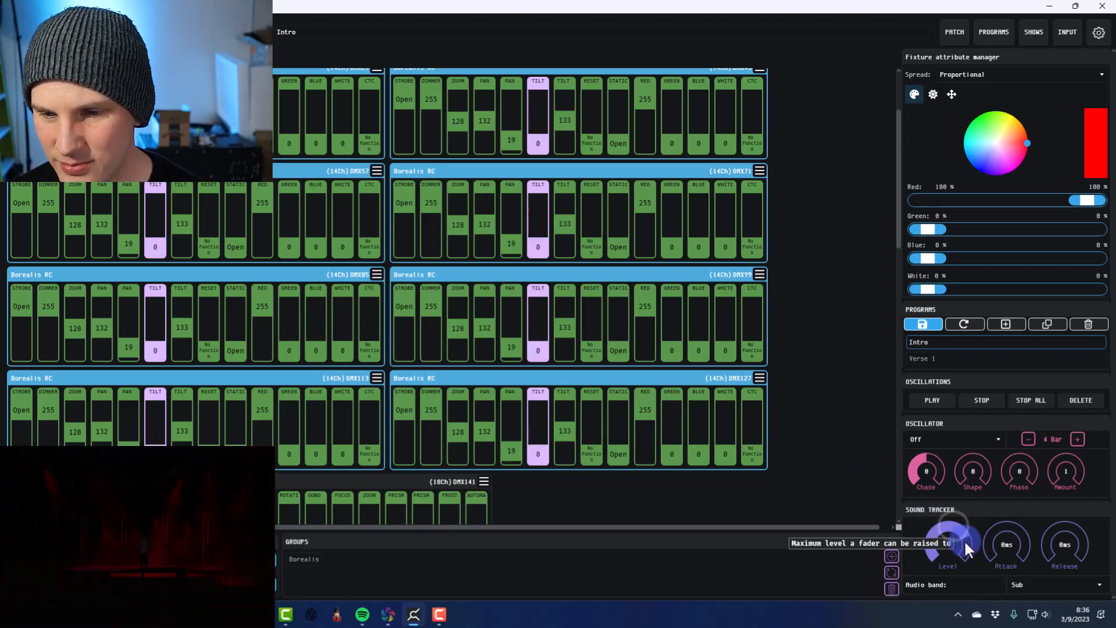
Tune the sound tracker on the selected tilt channels to a 72% level, 261 ms attack and 125 ms release
drag(965, 541, 986, 548)
drag(1052, 535, 1045, 618)
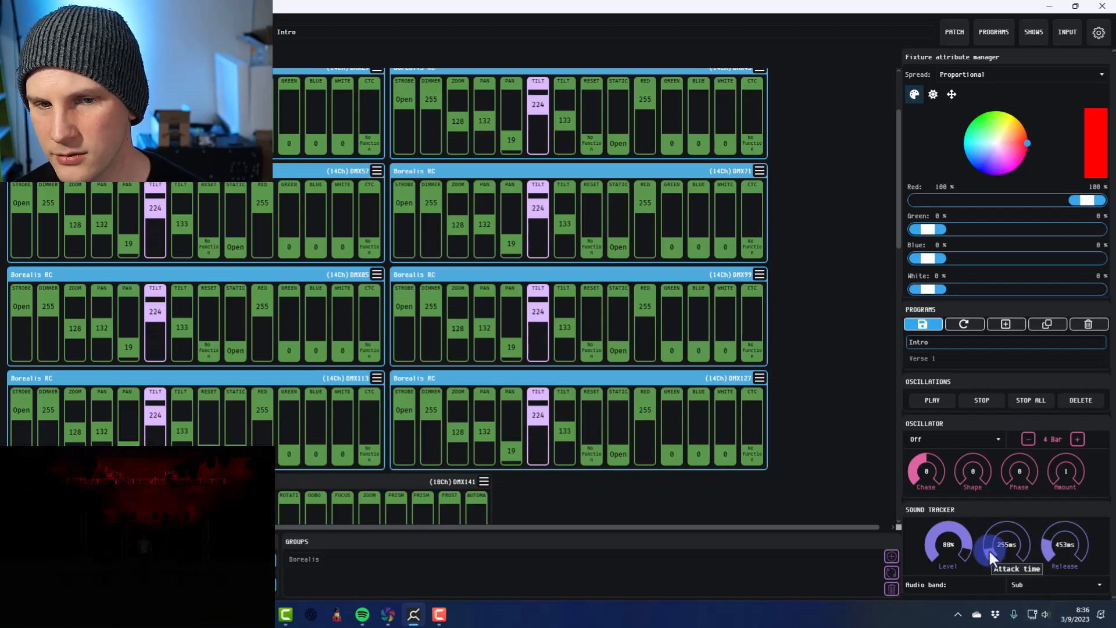
drag(987, 559, 988, 558)
drag(1044, 535, 961, 582)
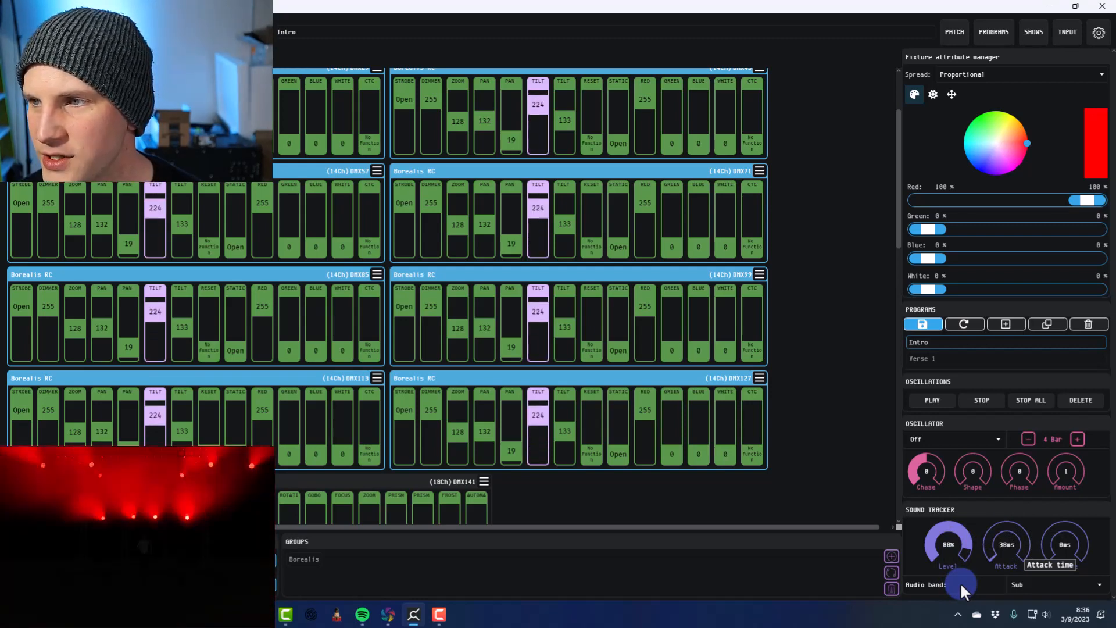
drag(1048, 551, 985, 550)
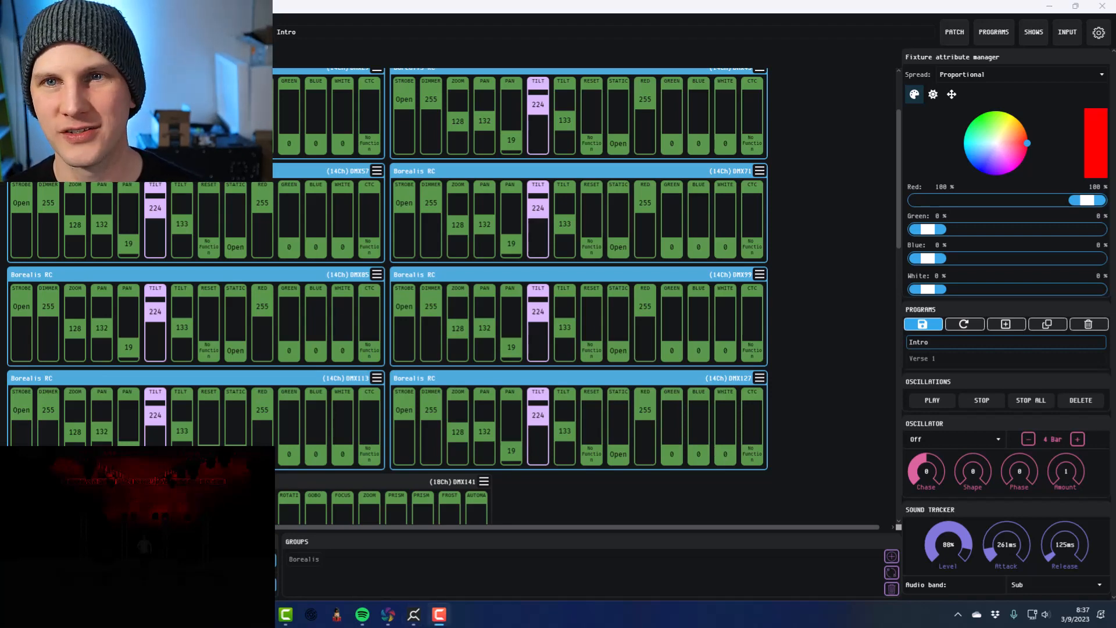
mouse_move(962, 549)
mouse_down()
mouse_move(963, 529)
mouse_move(967, 560)
mouse_move(959, 521)
mouse_move(962, 534)
mouse_up()
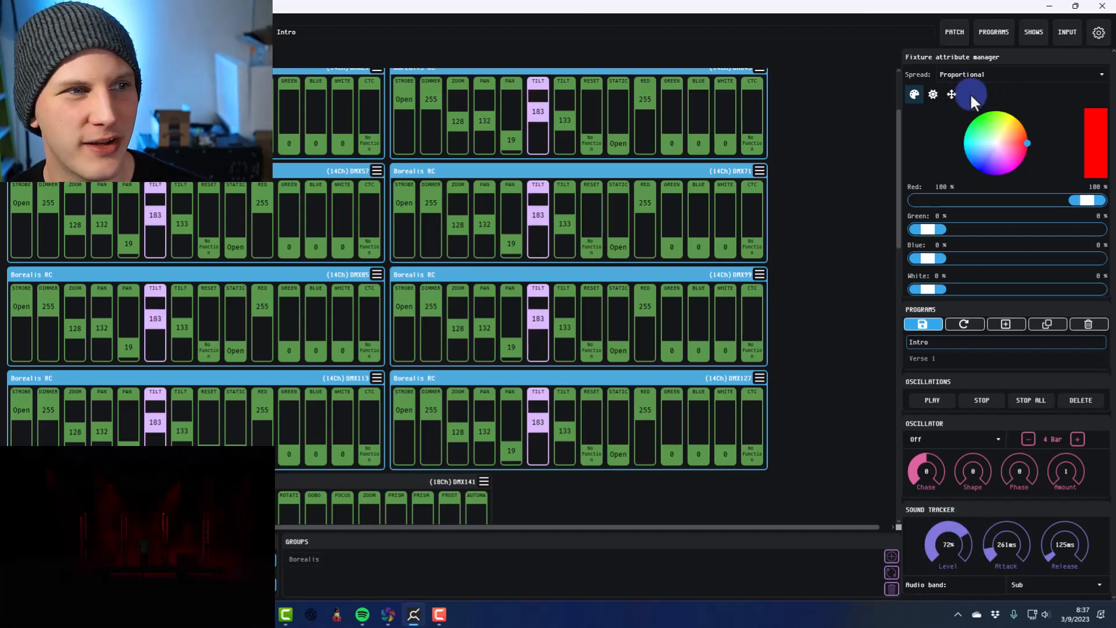
Reopen the audio settings to check the incoming band levels, then close them
click(1097, 34)
click(426, 169)
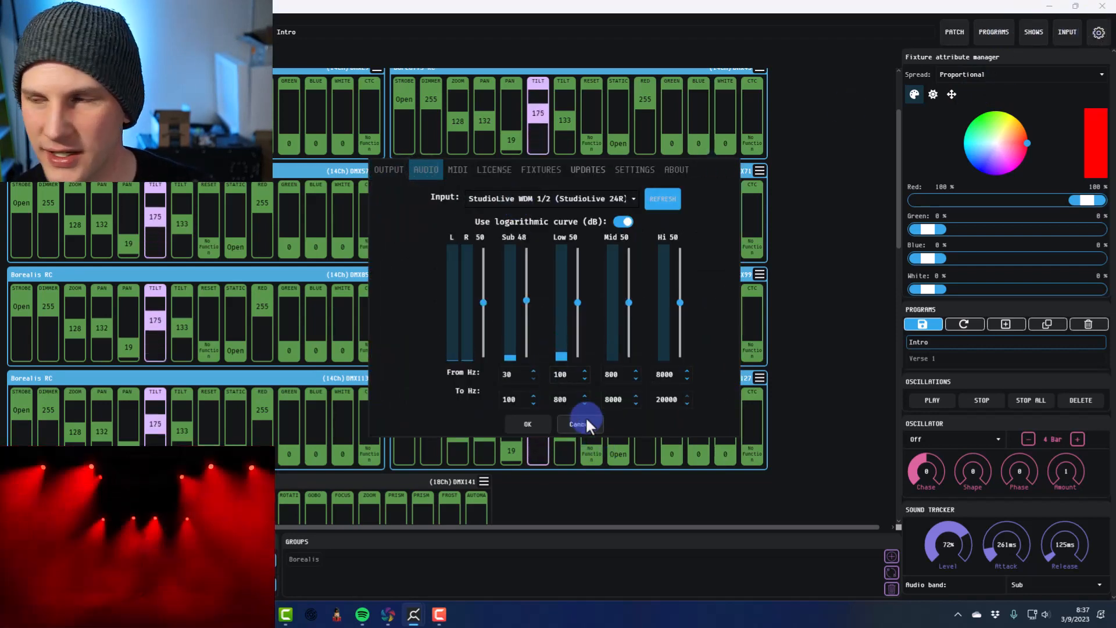
click(528, 424)
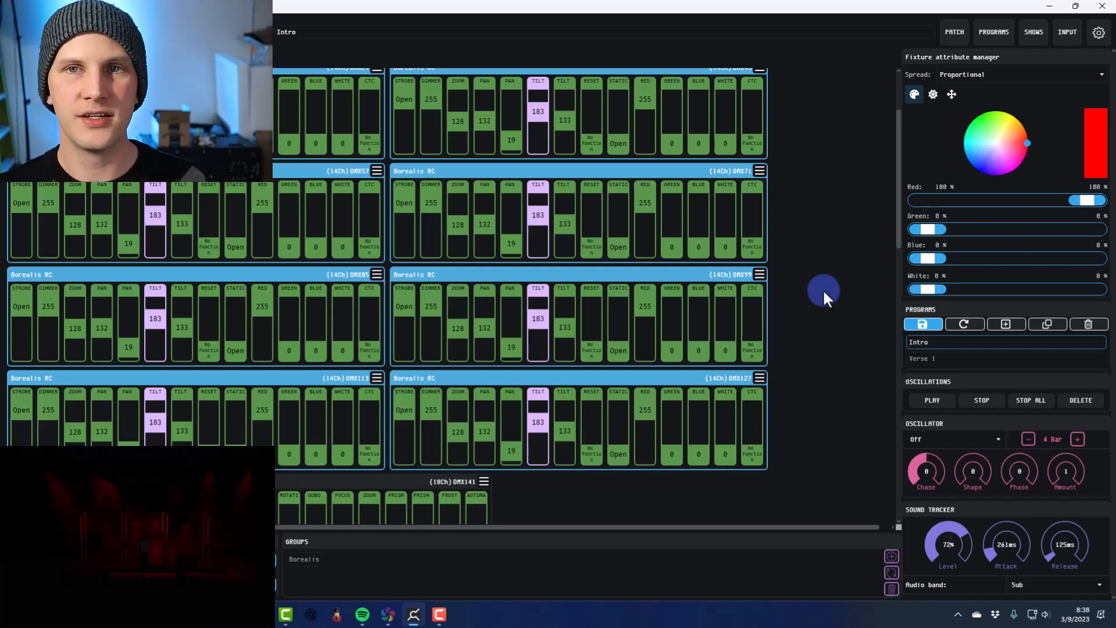
Look over the patched fixtures and select only the Borealis fixture at DMX15
scroll(823, 288, down, 10)
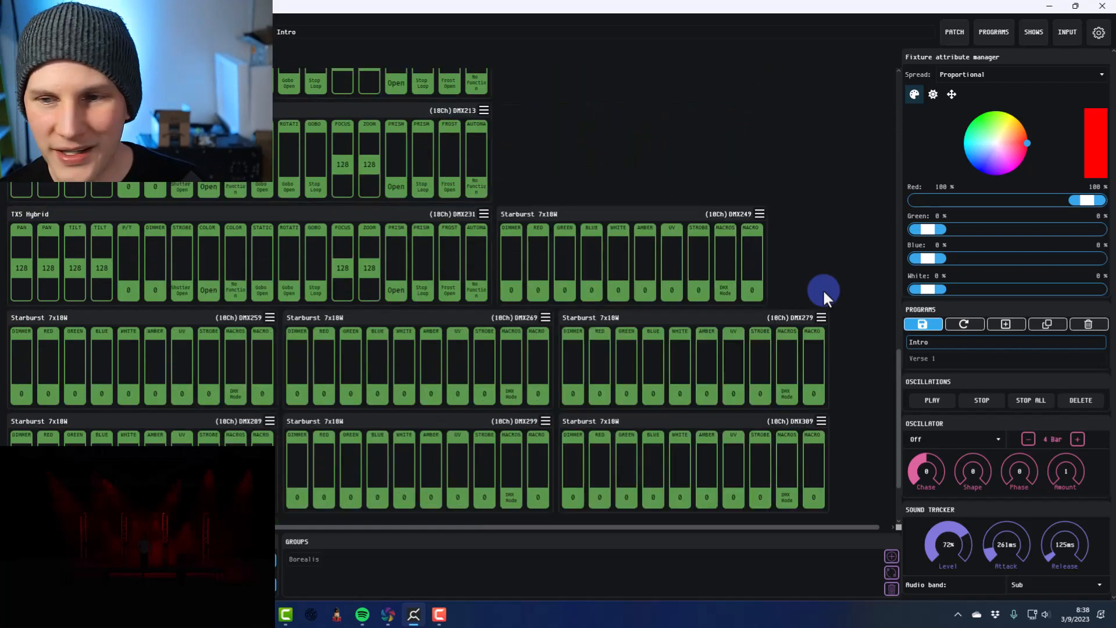
scroll(823, 289, up, 10)
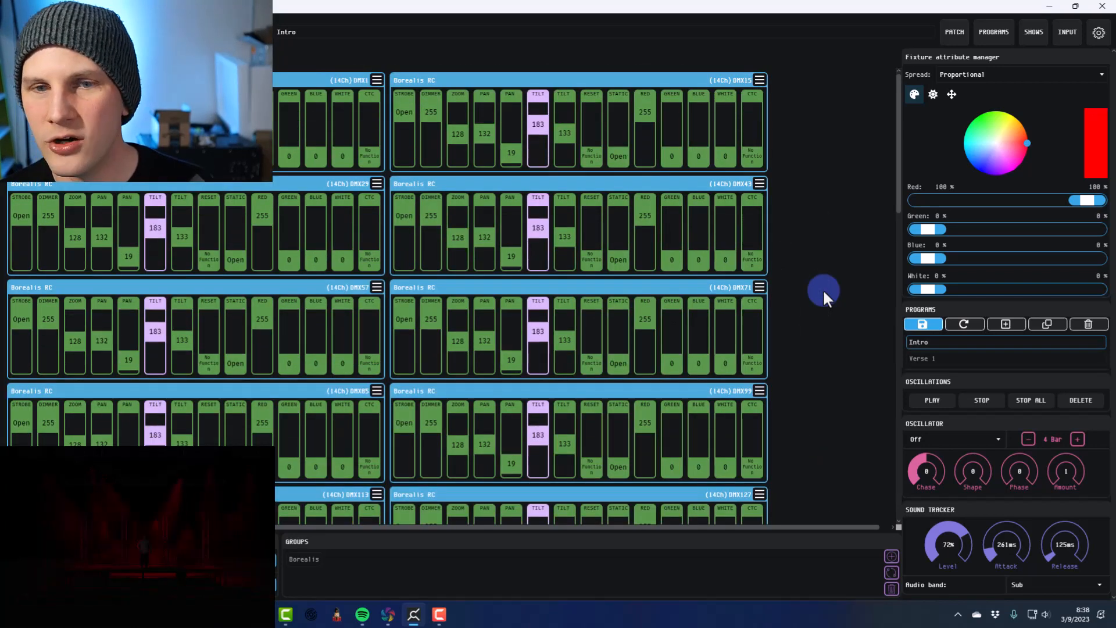
click(445, 178)
click(442, 76)
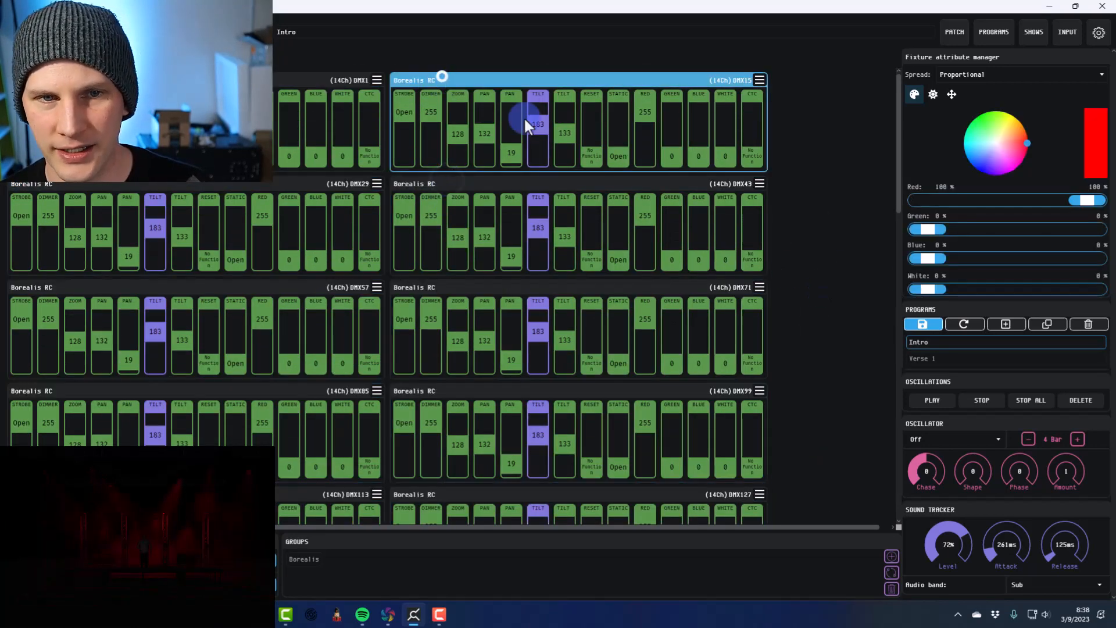
Switch to the Verse 1 program and select several Borealis fixtures one at a time, leaving none selected
click(935, 357)
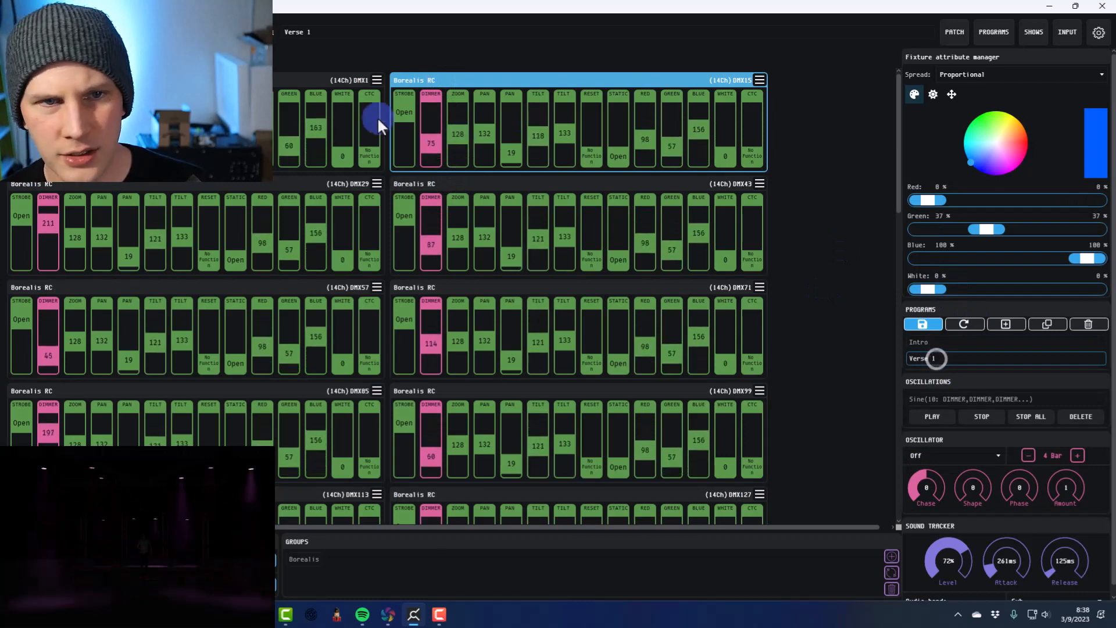
click(292, 76)
click(316, 180)
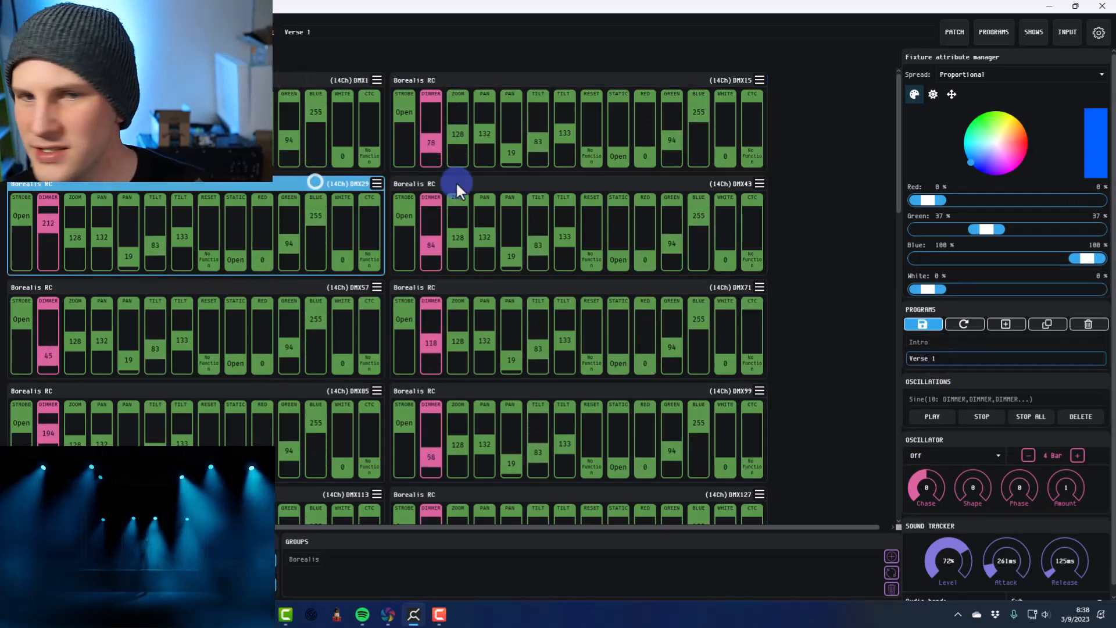
click(457, 181)
click(557, 284)
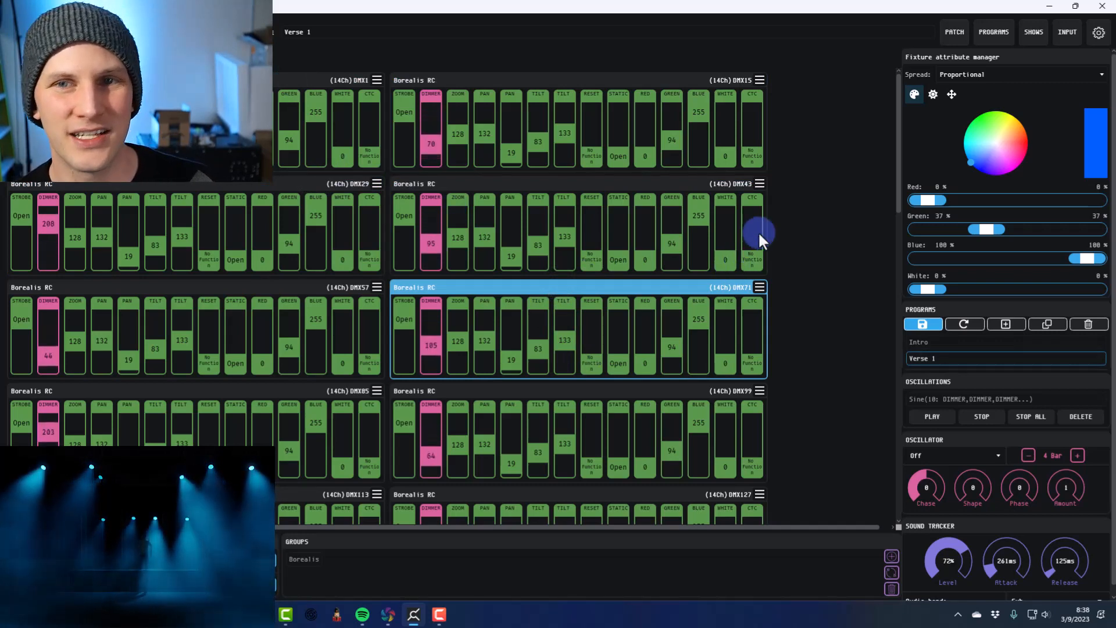
click(734, 281)
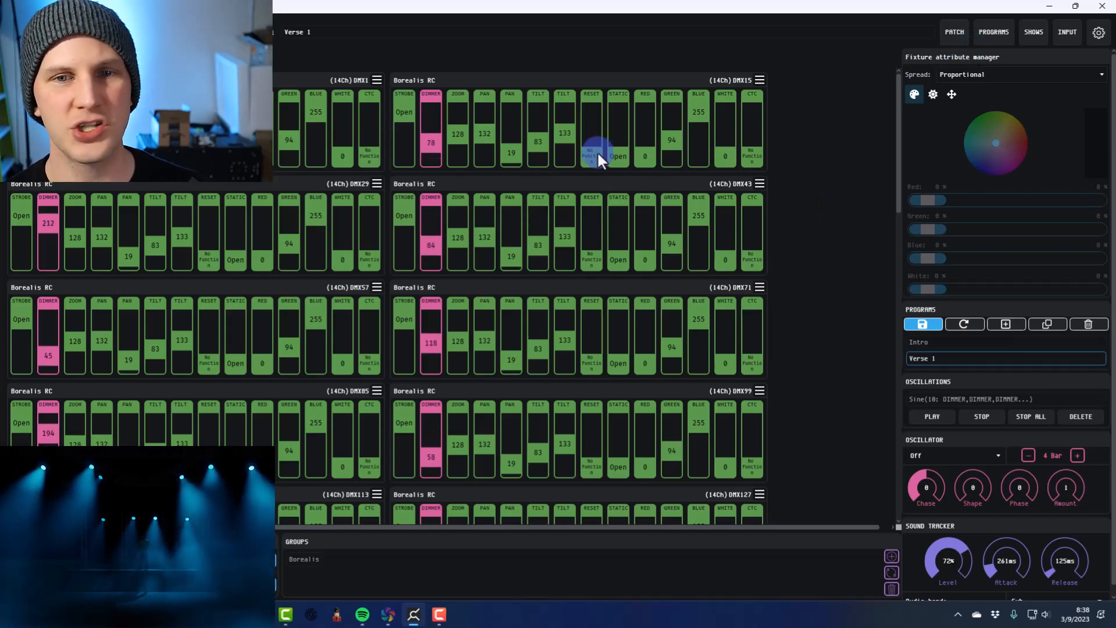
View the banks and programs overview and the MIDI mapping mode, closing each again
click(994, 31)
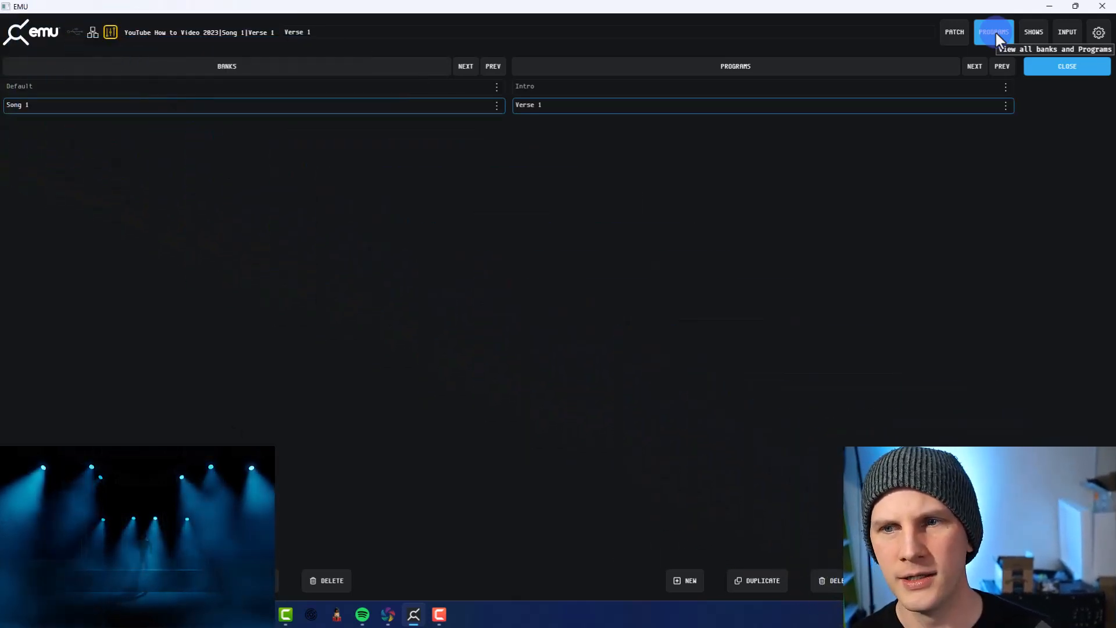
click(996, 33)
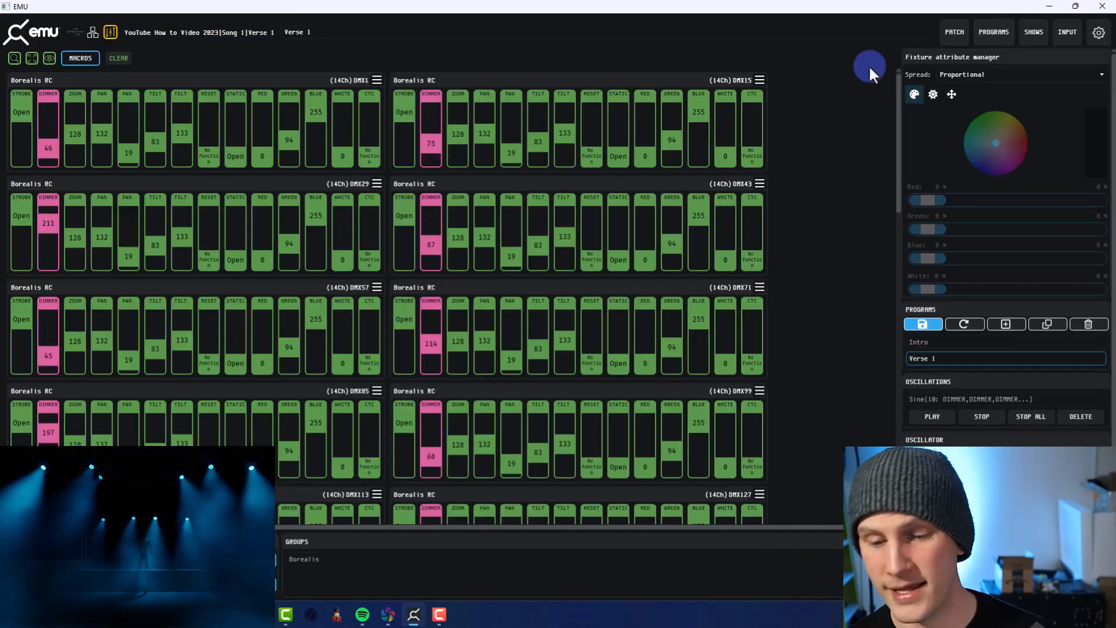
click(107, 33)
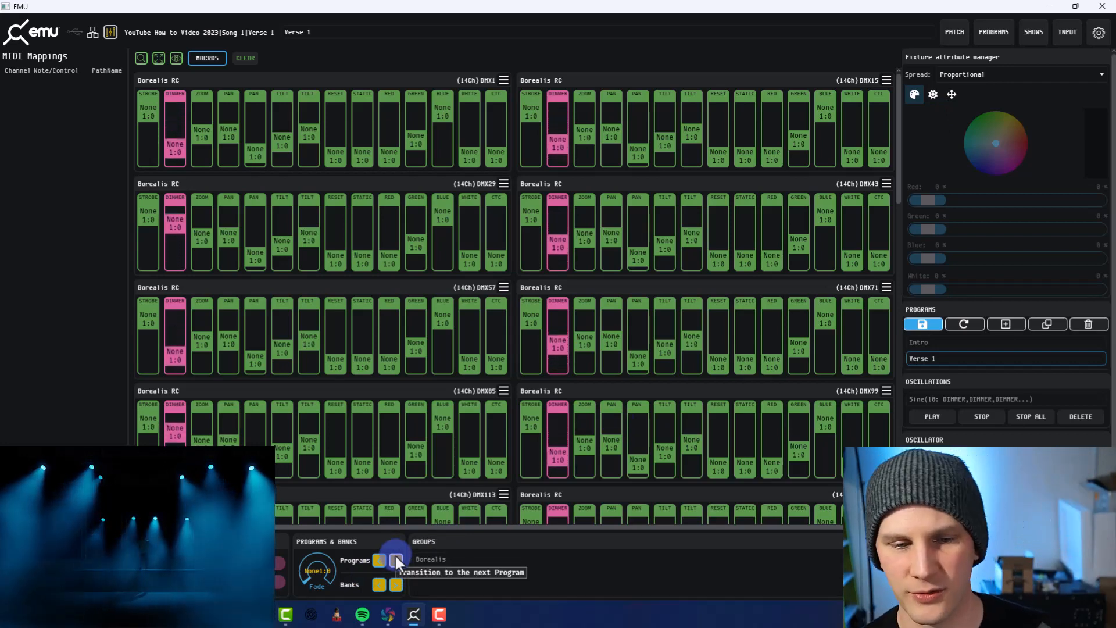
click(110, 33)
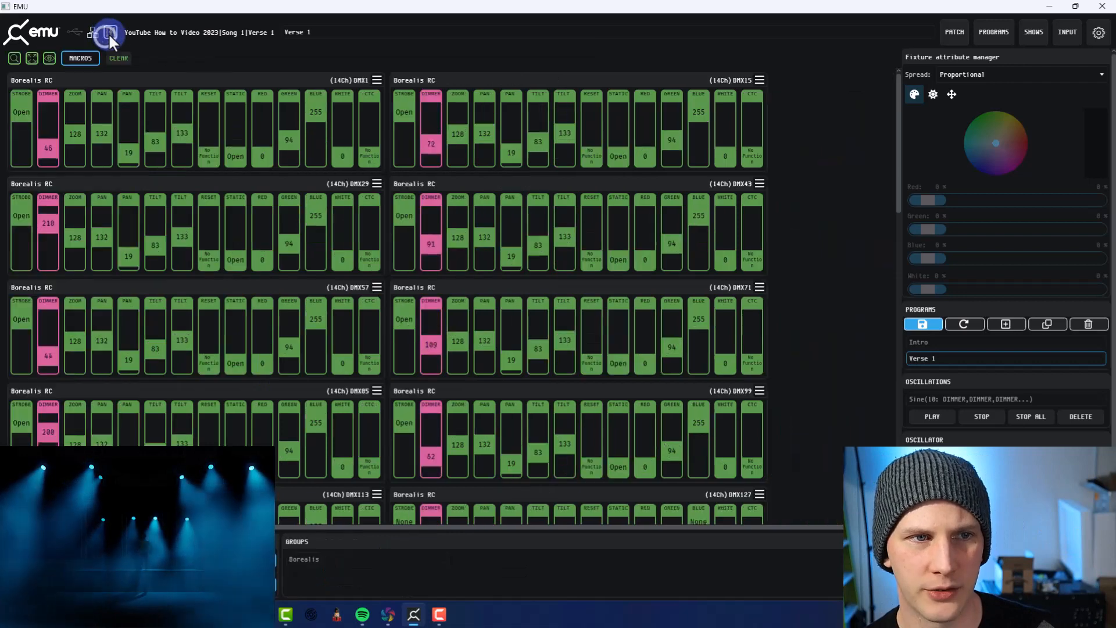
Activate the Default bank in the banks and programs overview and return to the fixture channels
click(1006, 32)
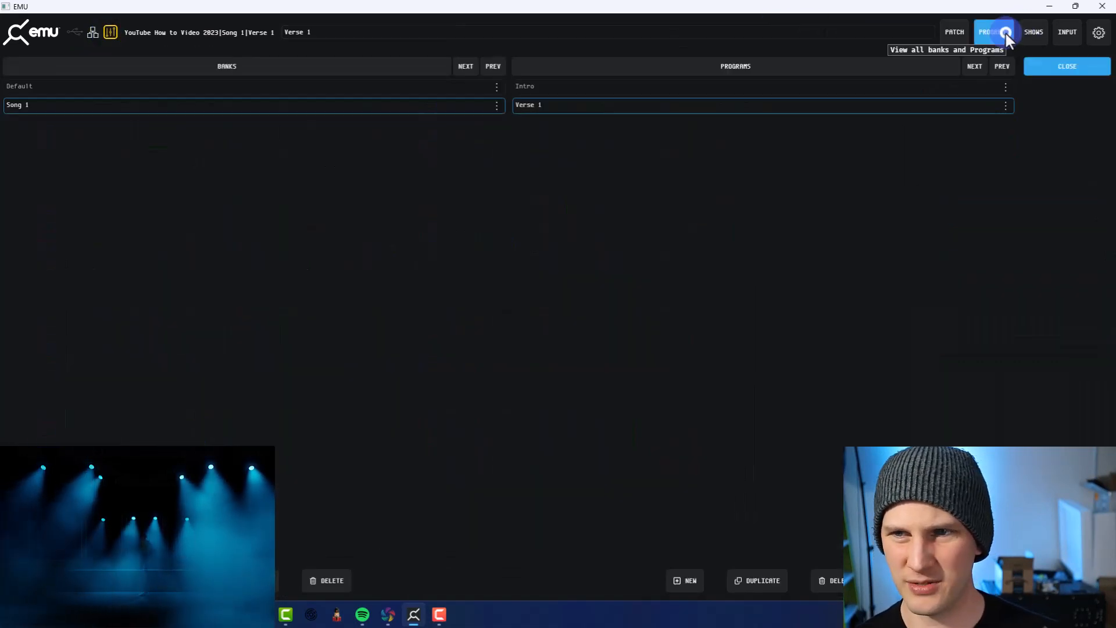
click(292, 92)
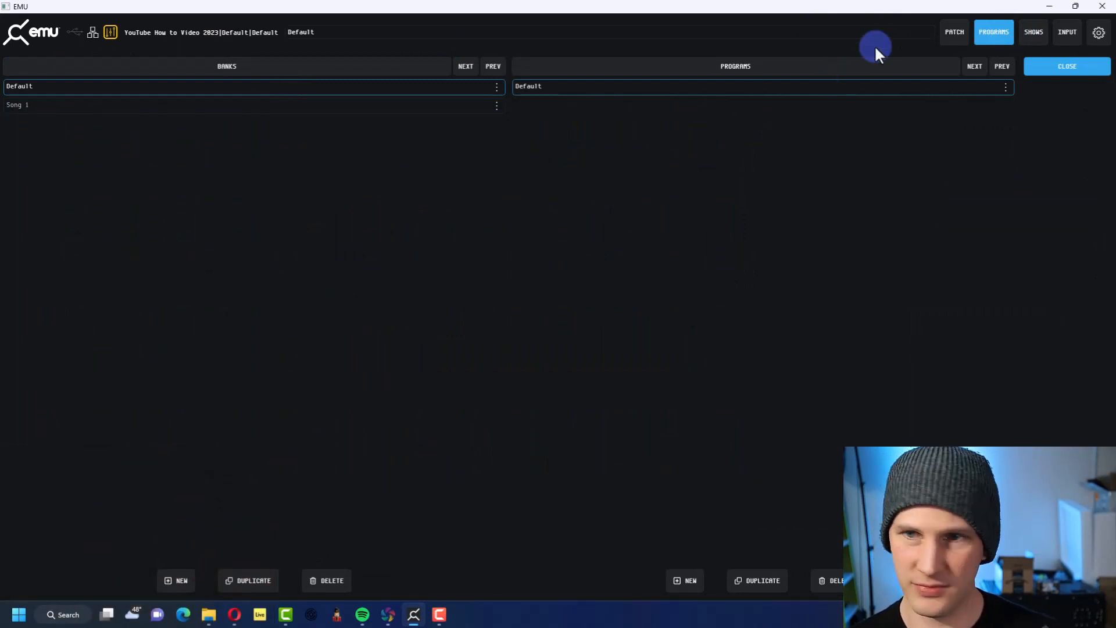
click(982, 30)
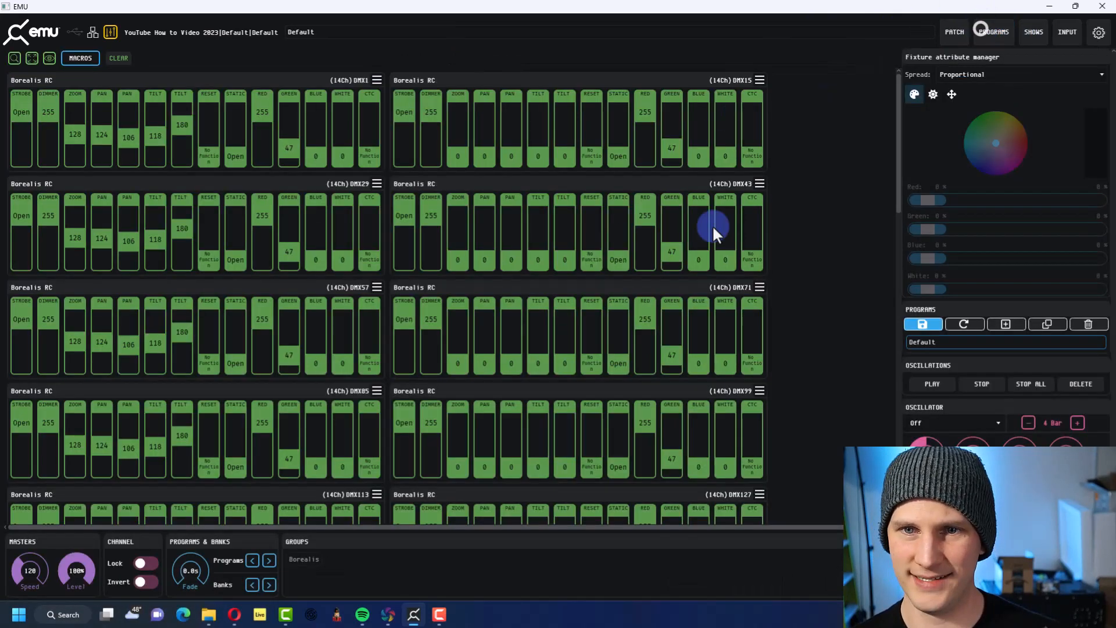
Transition repeatedly between the Default and Song 1 banks to test bank stepping, ending on Default
click(269, 585)
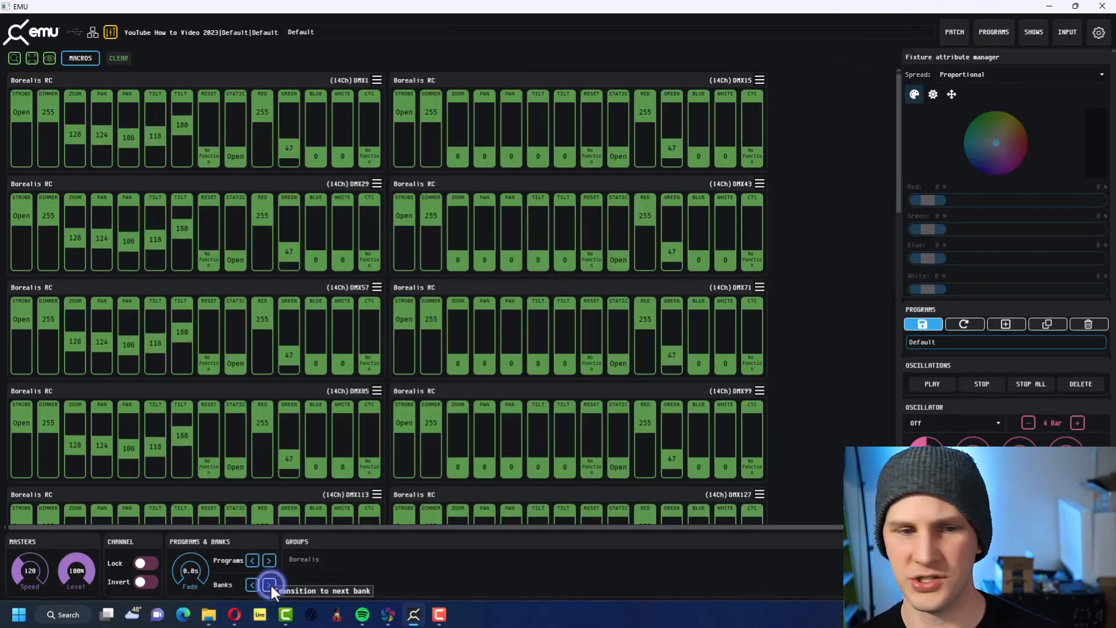
click(270, 584)
click(269, 585)
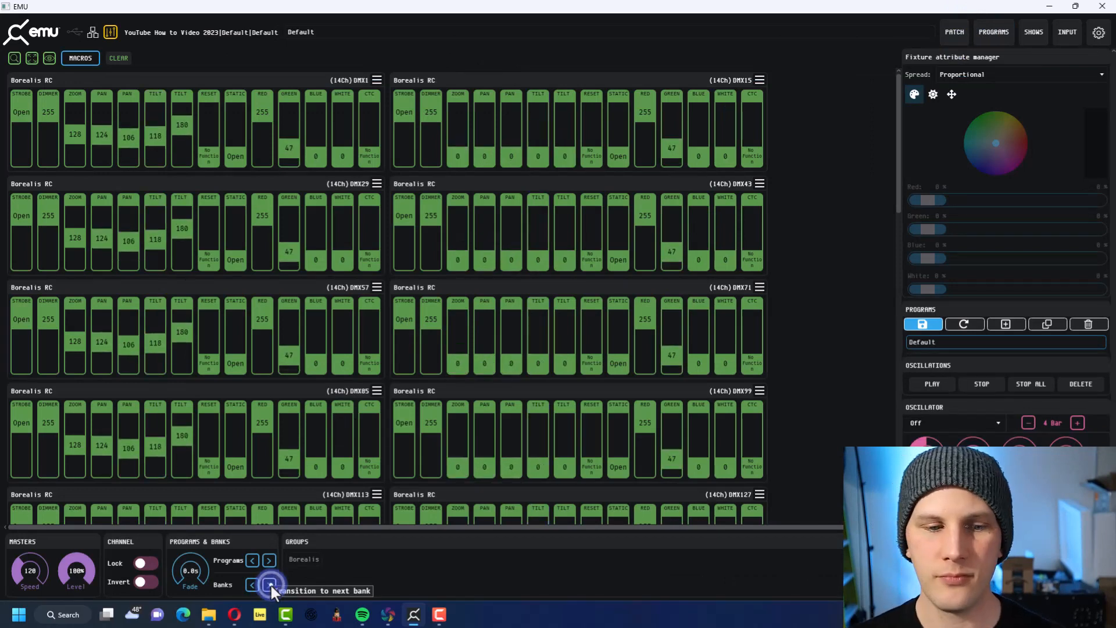
click(271, 584)
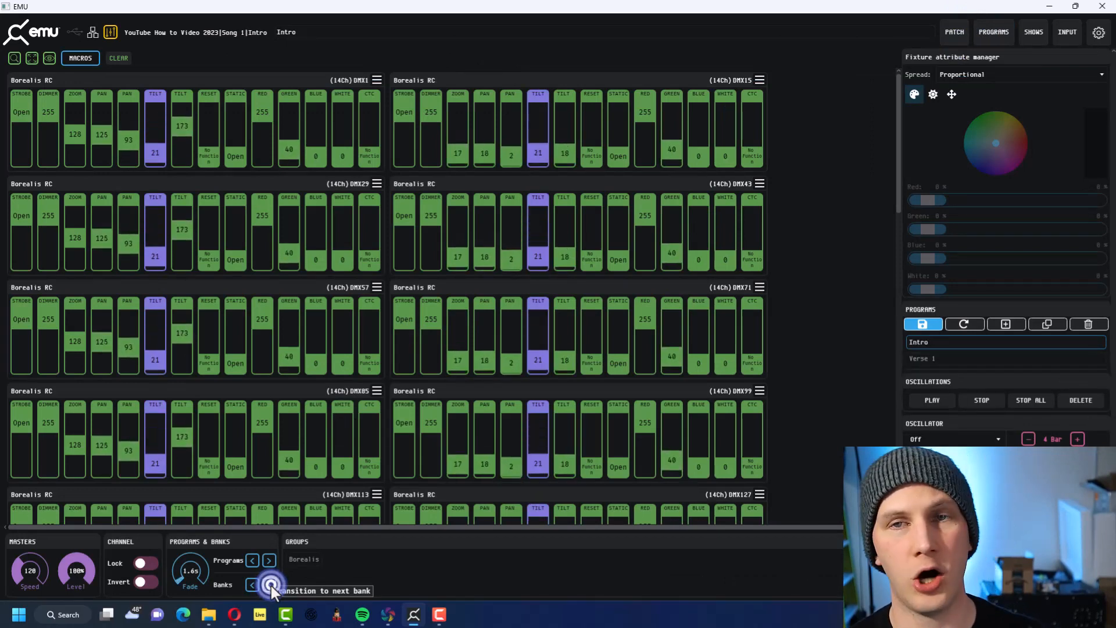
click(271, 585)
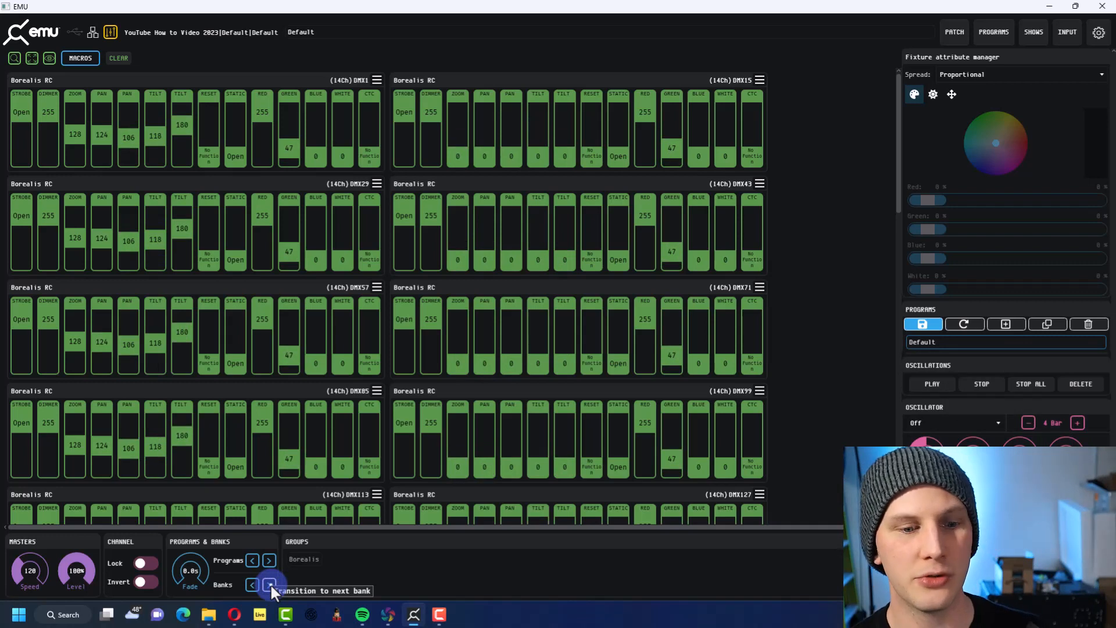
click(270, 584)
click(265, 560)
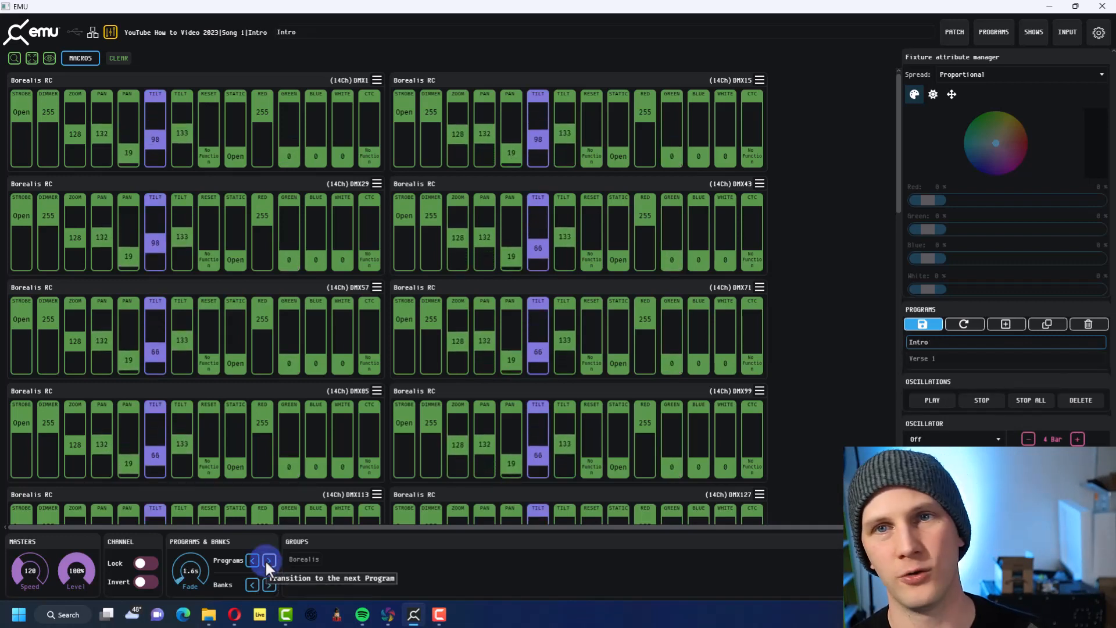
click(267, 583)
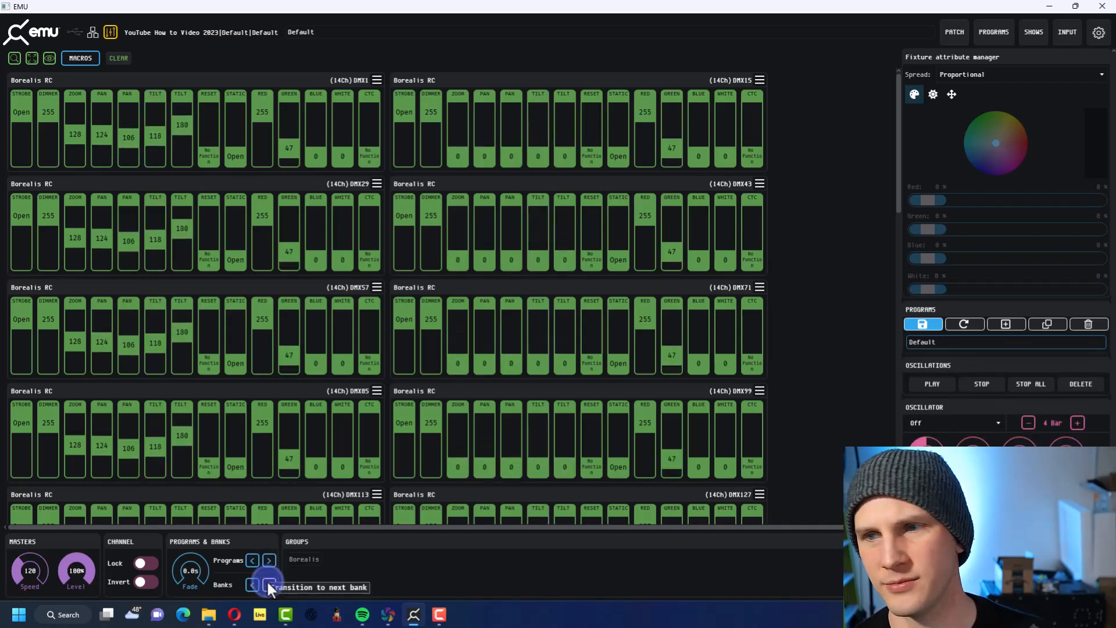
click(267, 582)
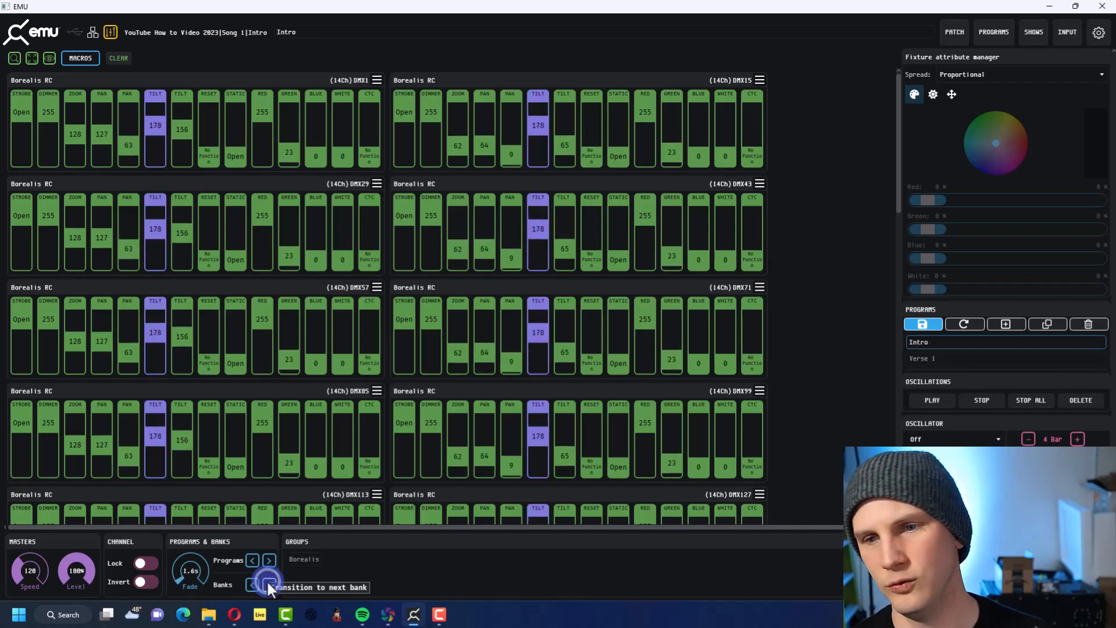
click(267, 582)
click(267, 582)
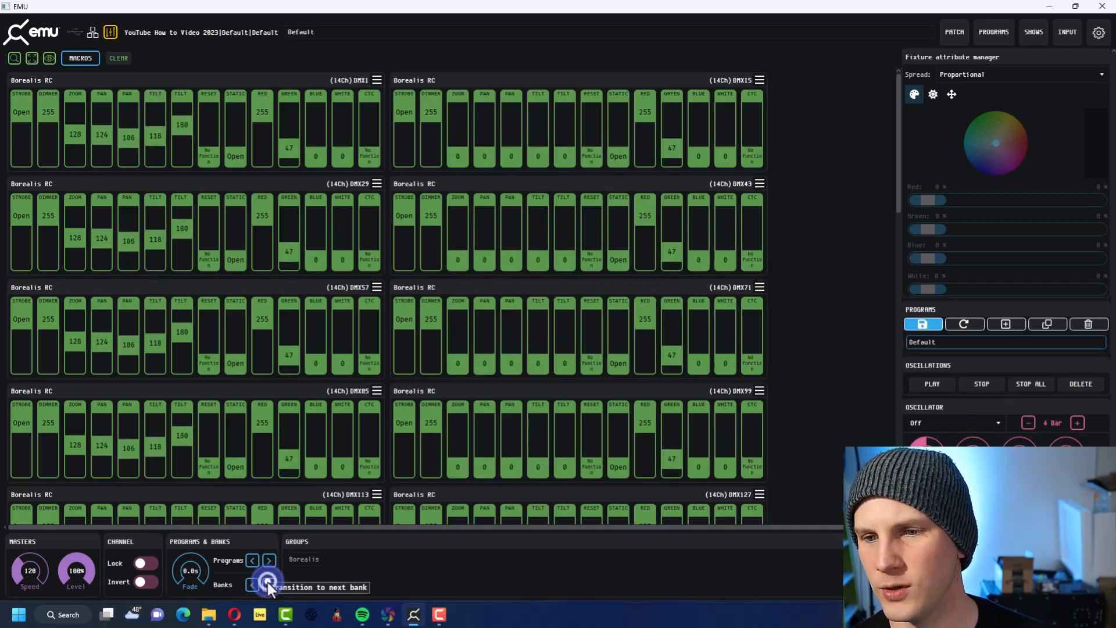
Advance through the banks again, passing through Song 1 and finishing on the Default bank
click(266, 581)
click(266, 580)
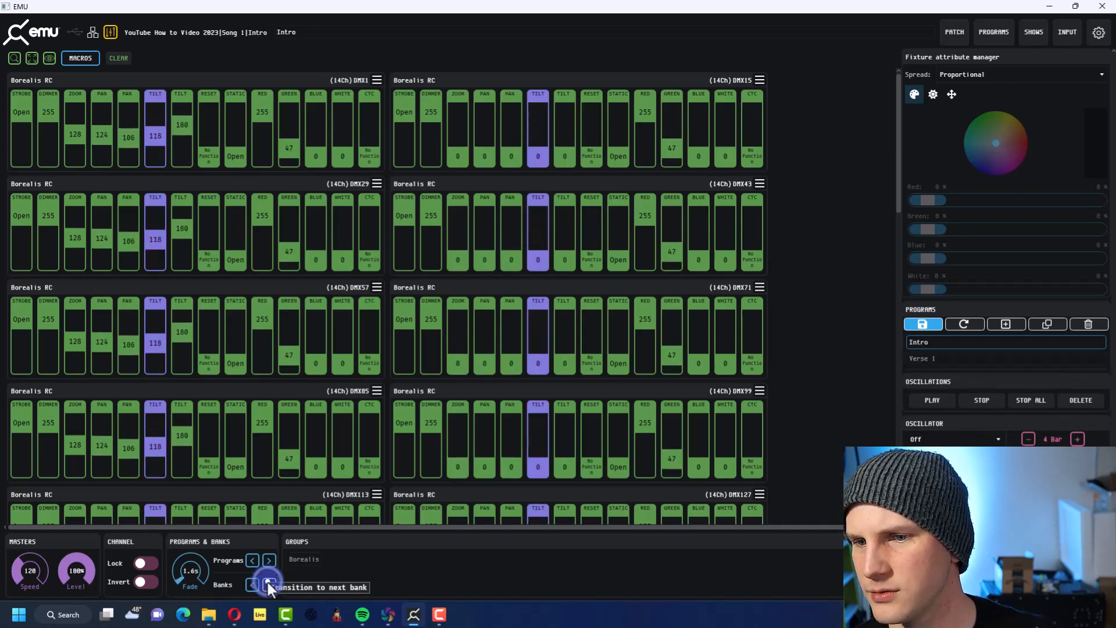
click(266, 580)
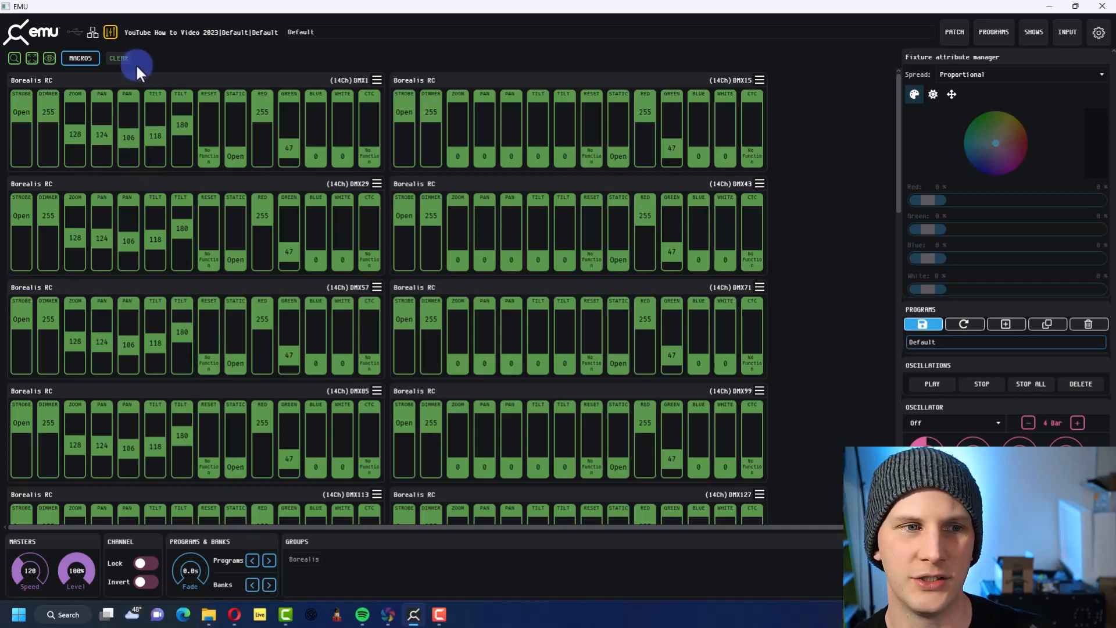
View the fixture clearing confirmation, the show manager and the show overwrite confirmation, cancelling each without making changes
click(110, 56)
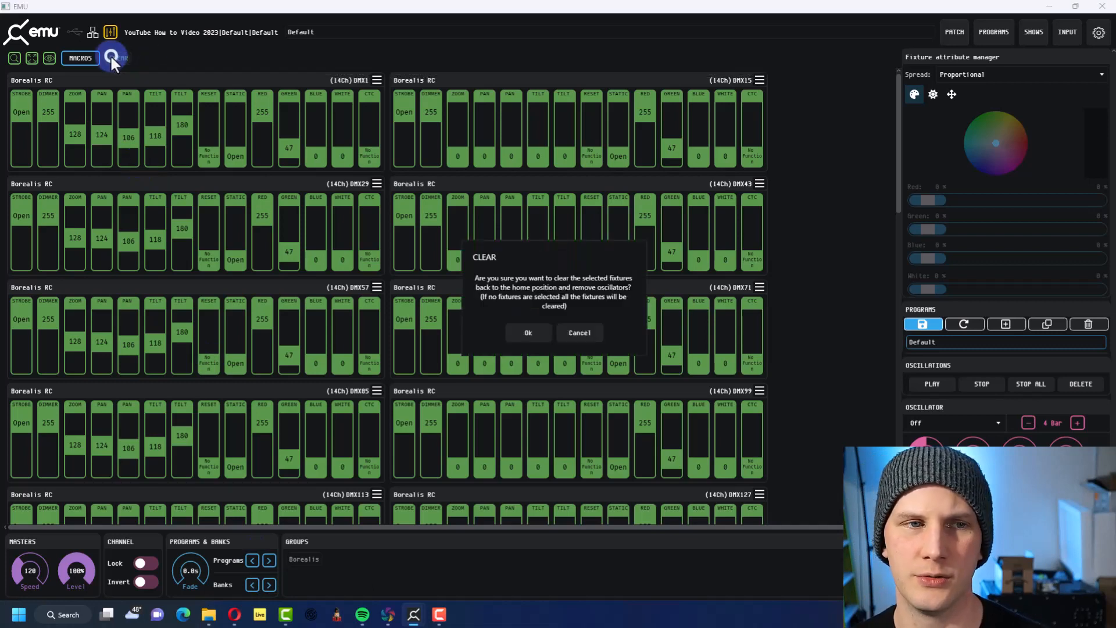
click(587, 331)
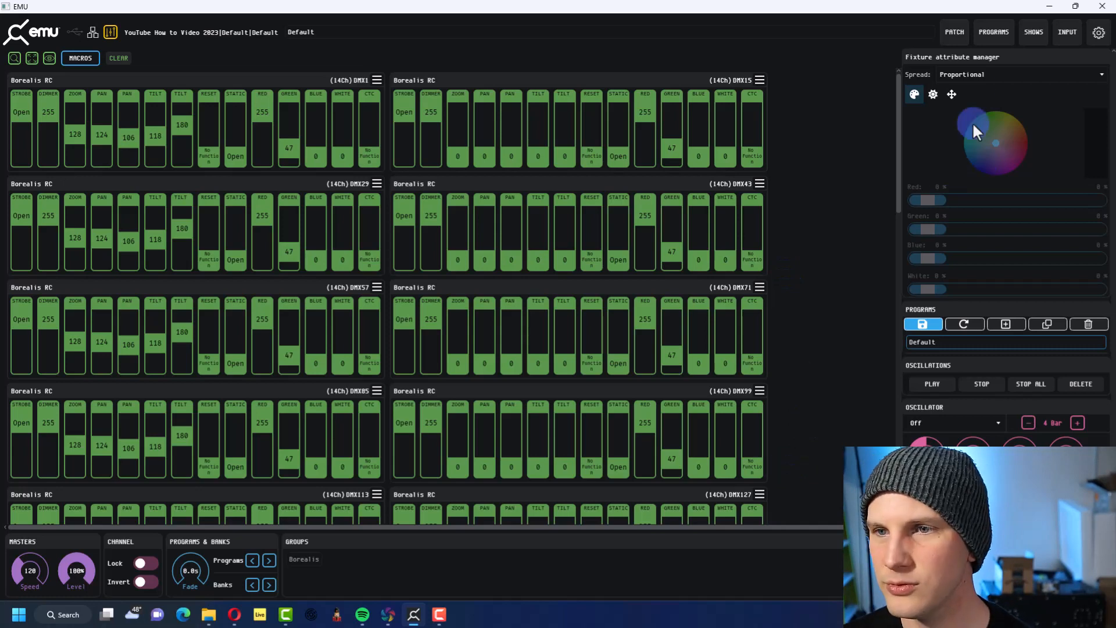
click(1030, 37)
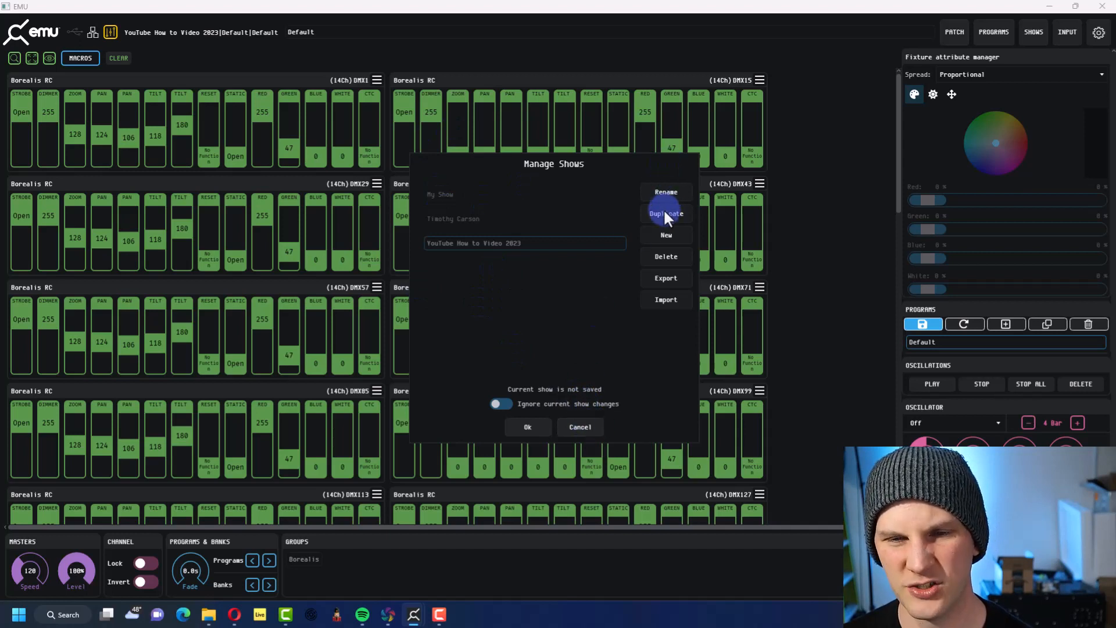
click(577, 425)
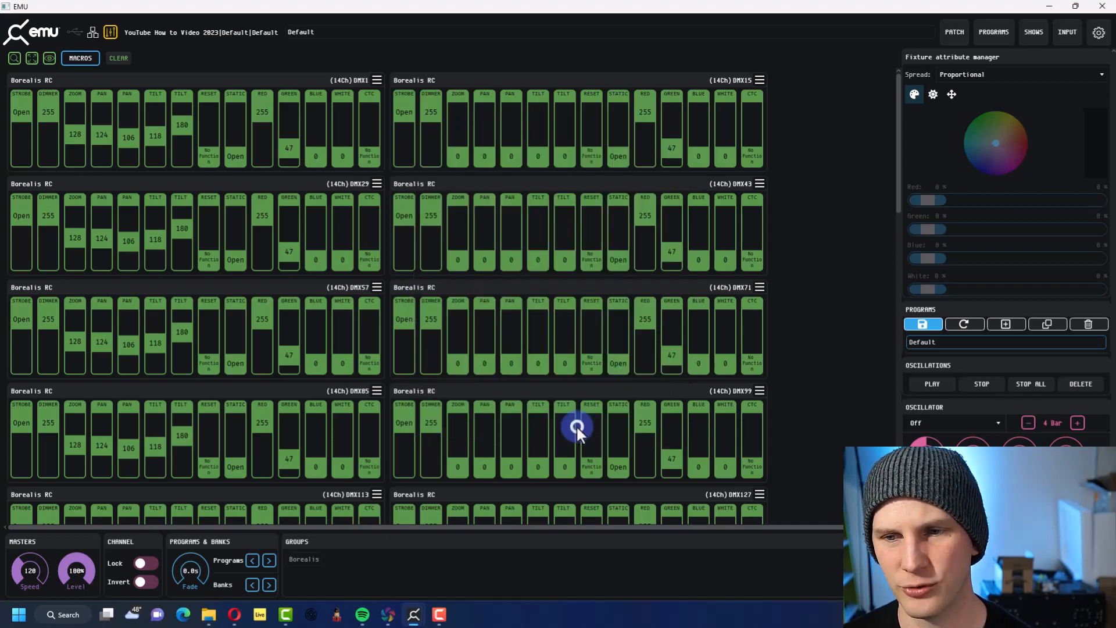
click(921, 324)
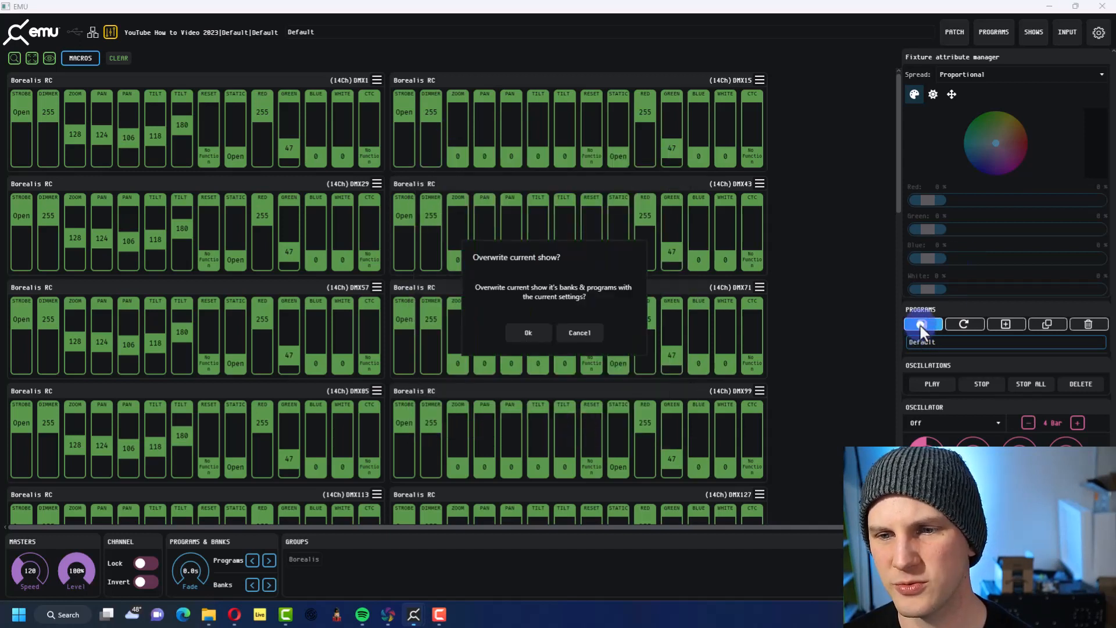
click(572, 326)
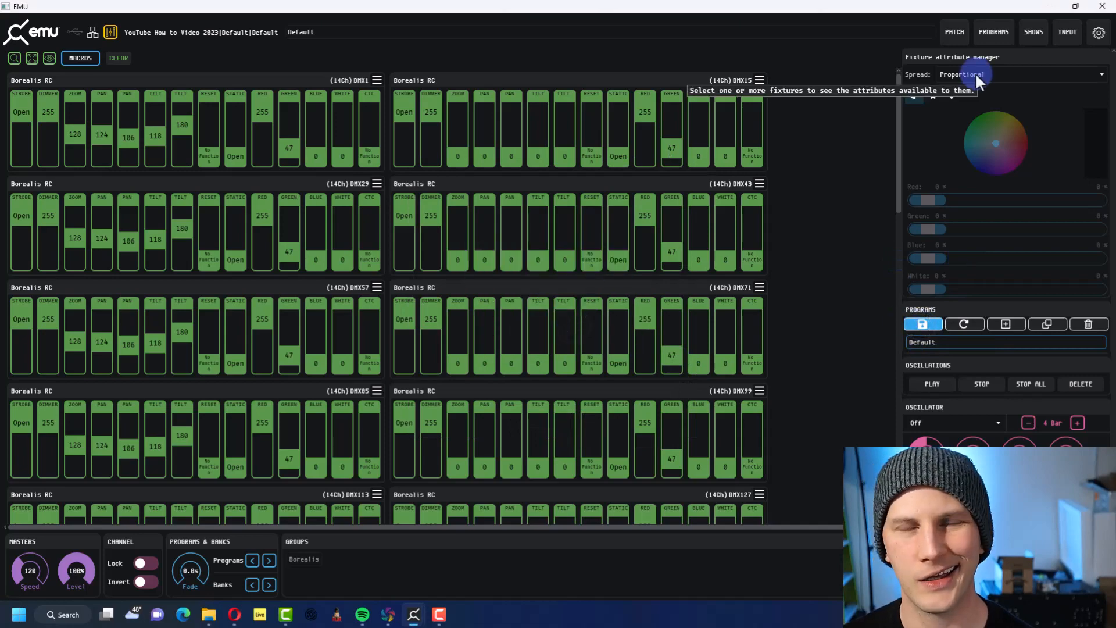